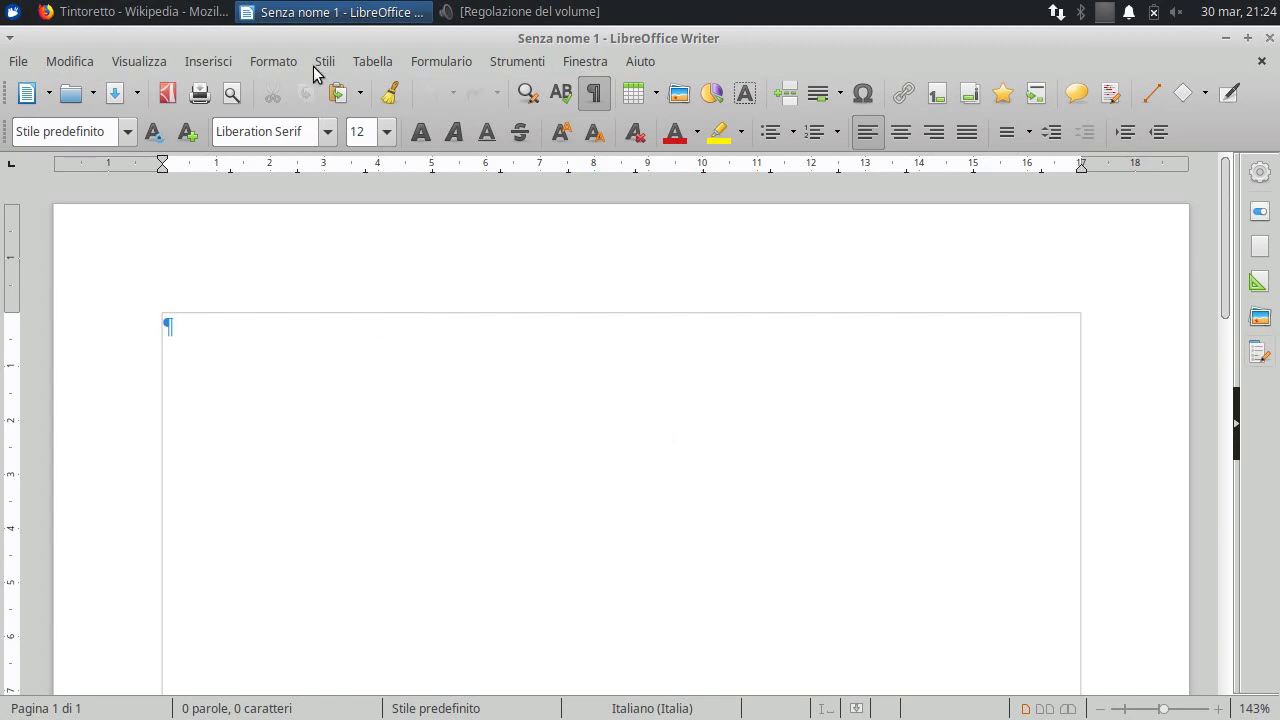
Copy the title 'Tintoretto' from its Wikipedia article in Firefox and return to Writer.
{"action": "left_click", "coordinate": [167, 14]}
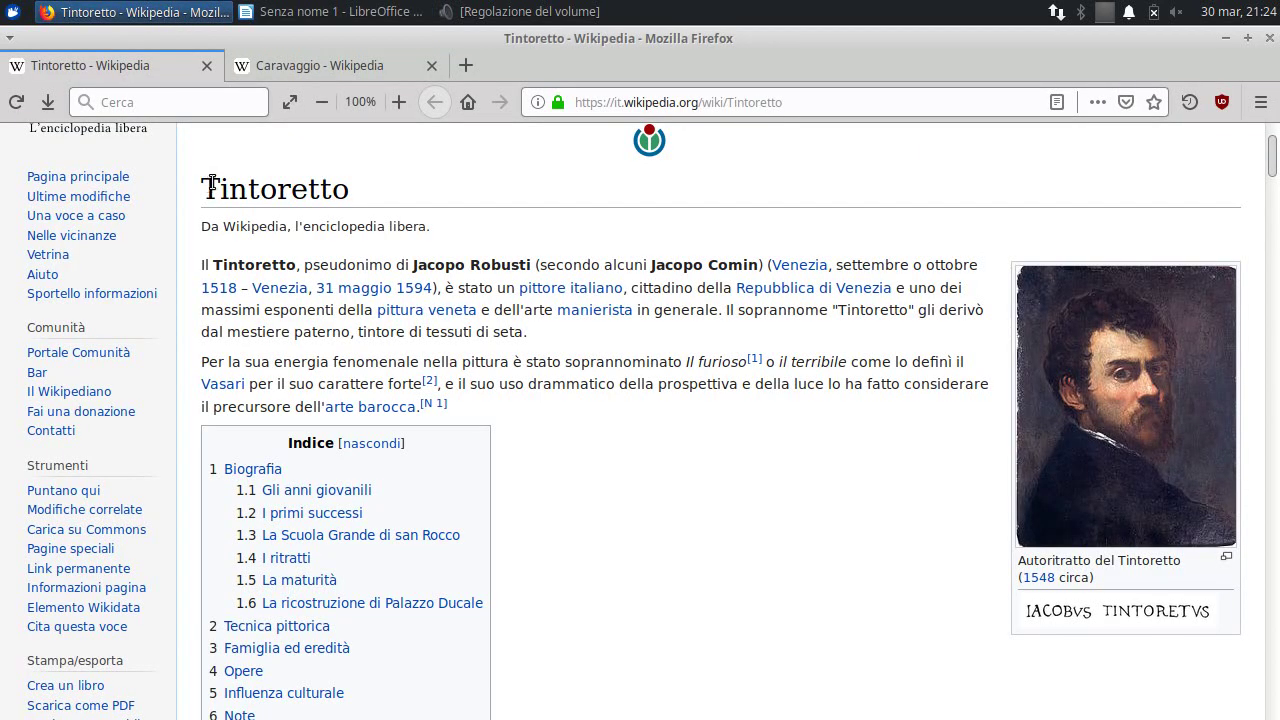
{"action": "left_click", "coordinate": [292, 68]}
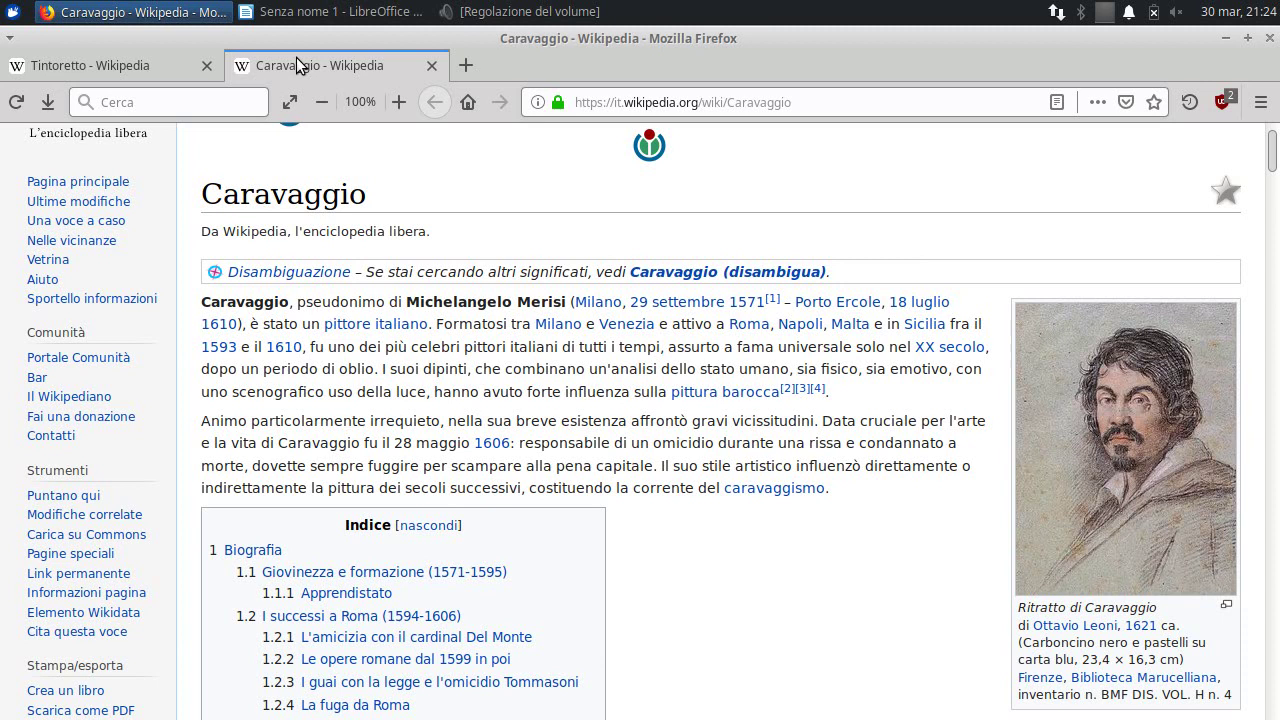
{"action": "left_click", "coordinate": [151, 59]}
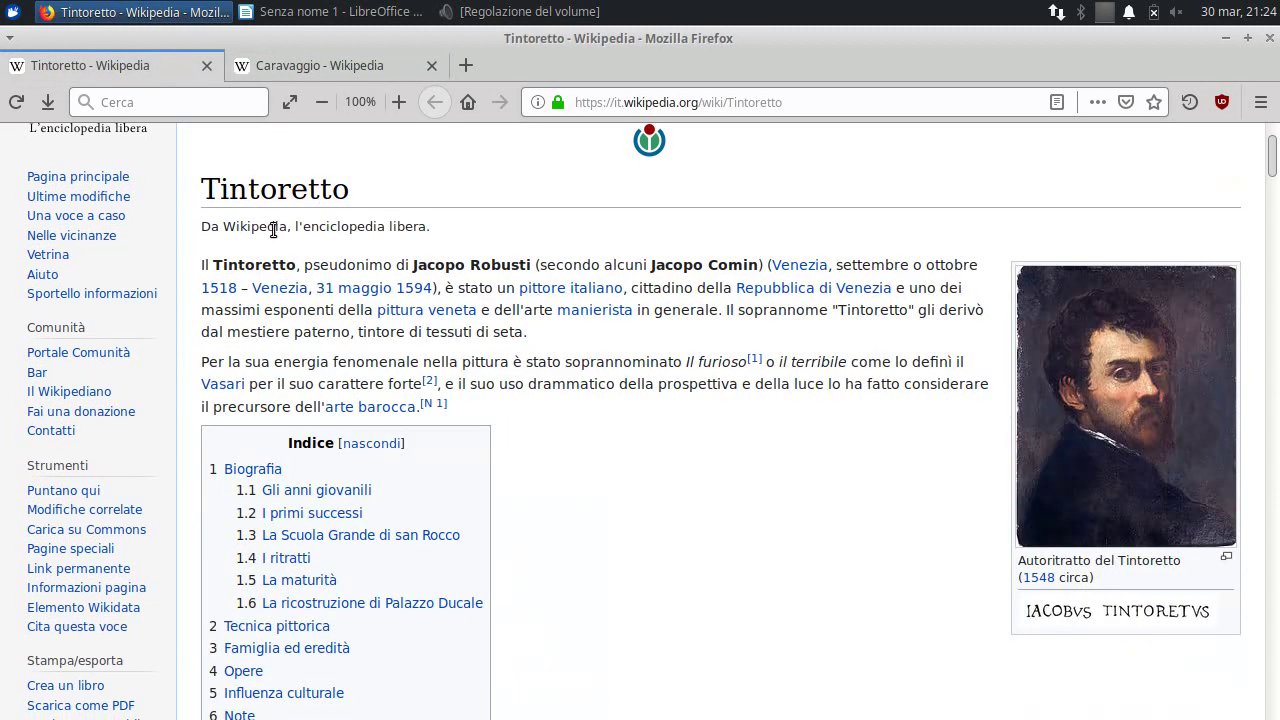
{"action": "left_click_drag", "start_coordinate": [207, 189], "coordinate": [347, 195]}
{"action": "right_click", "coordinate": [311, 187]}
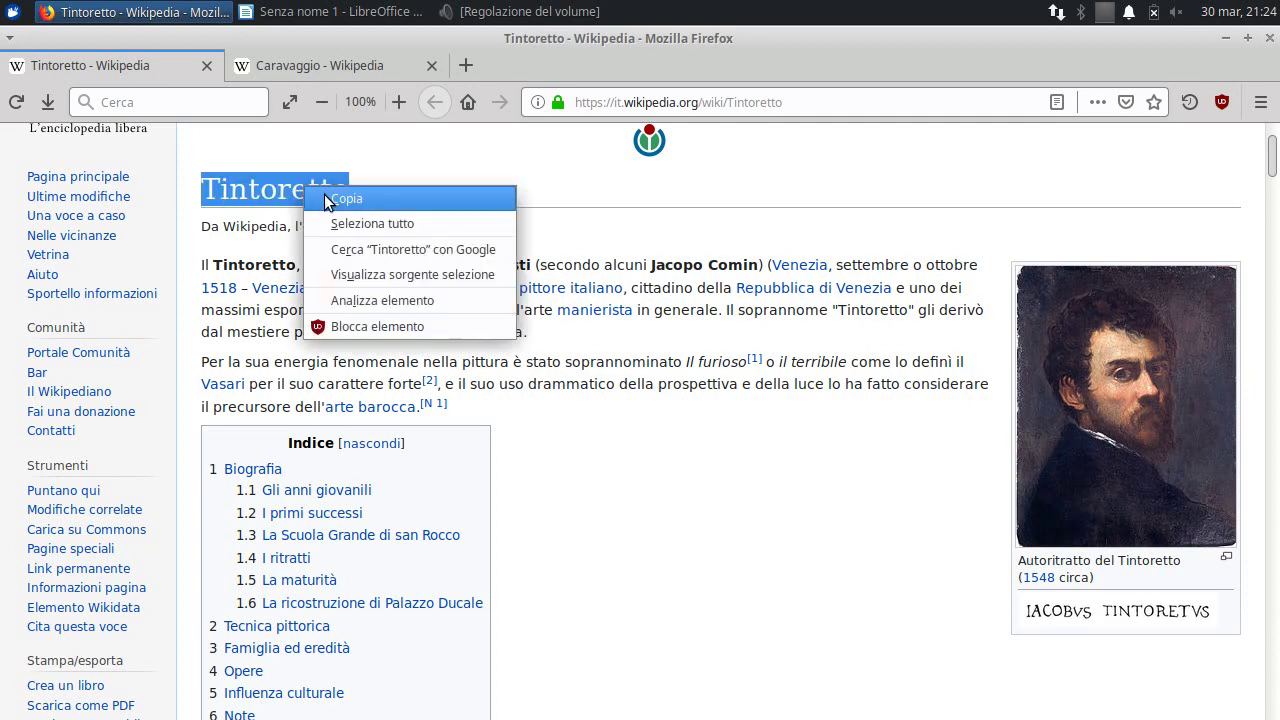
{"action": "left_click", "coordinate": [324, 196]}
{"action": "left_click", "coordinate": [336, 10]}
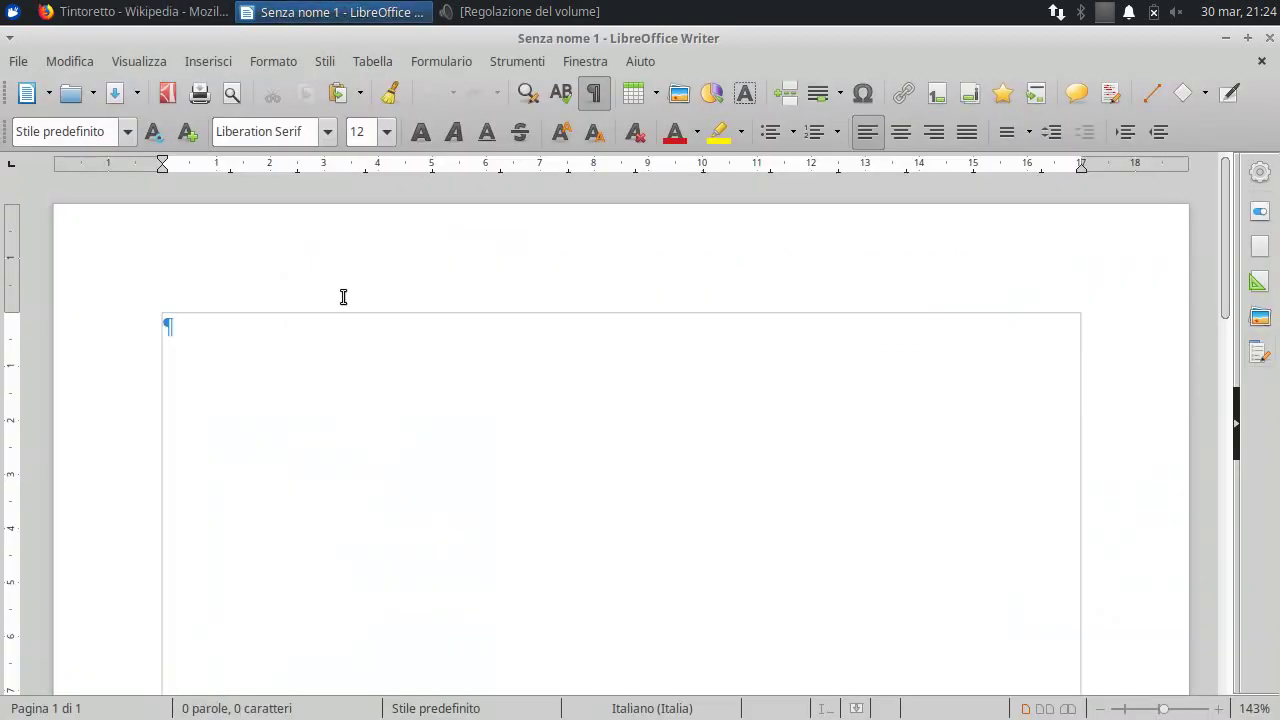
Paste 'Tintoretto' as unformatted text, style it Titolo 1, and start a new paragraph below.
{"action": "right_click", "coordinate": [199, 332]}
{"action": "mouse_move", "coordinate": [293, 369]}
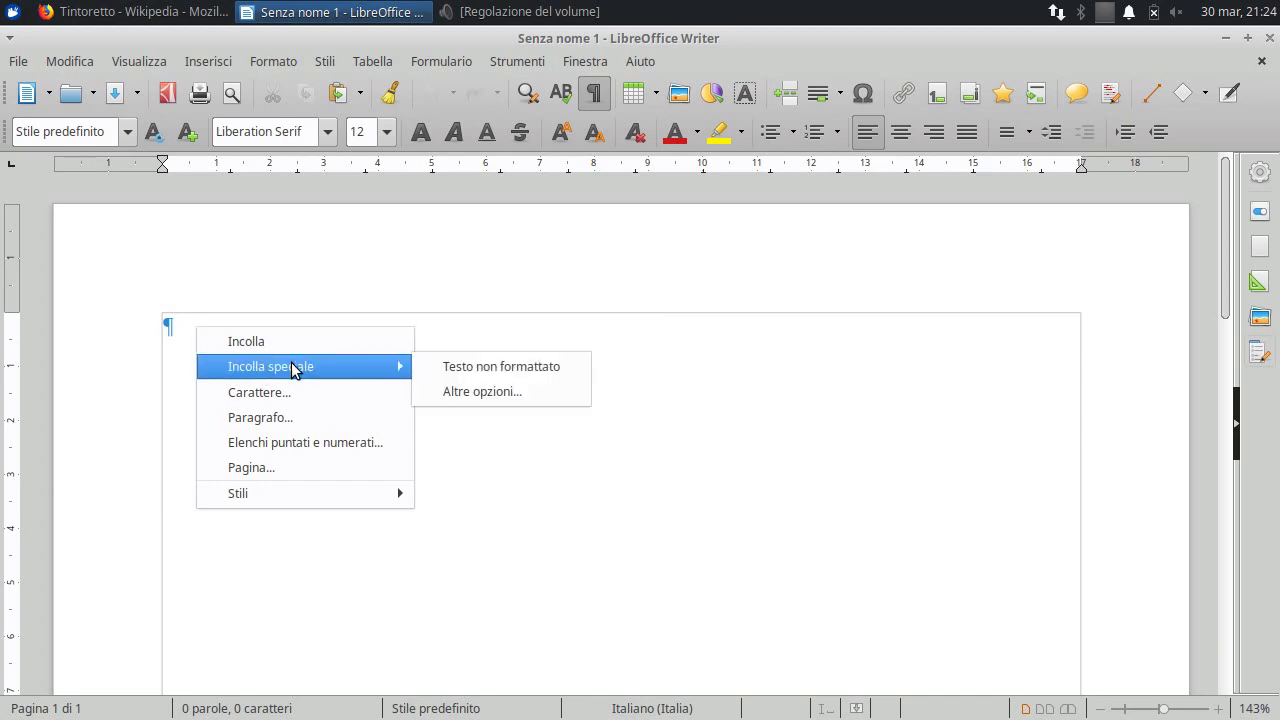
{"action": "left_click", "coordinate": [461, 372]}
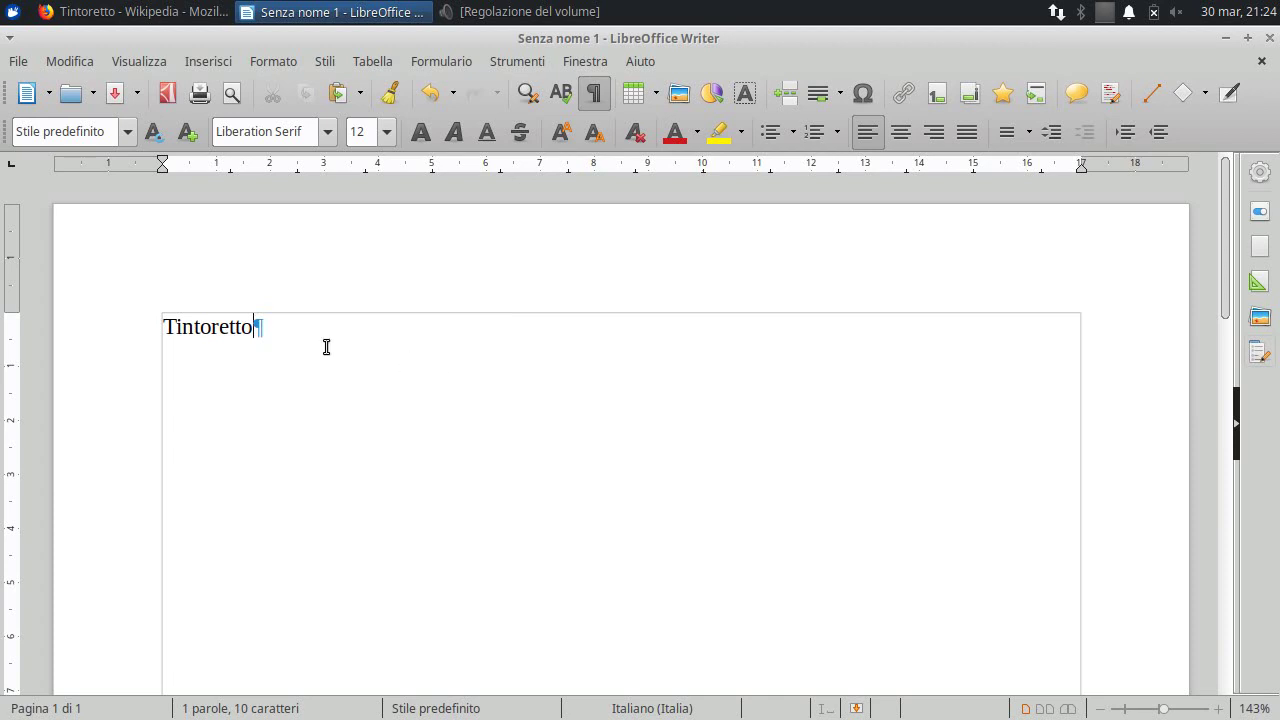
{"action": "left_click", "coordinate": [127, 132]}
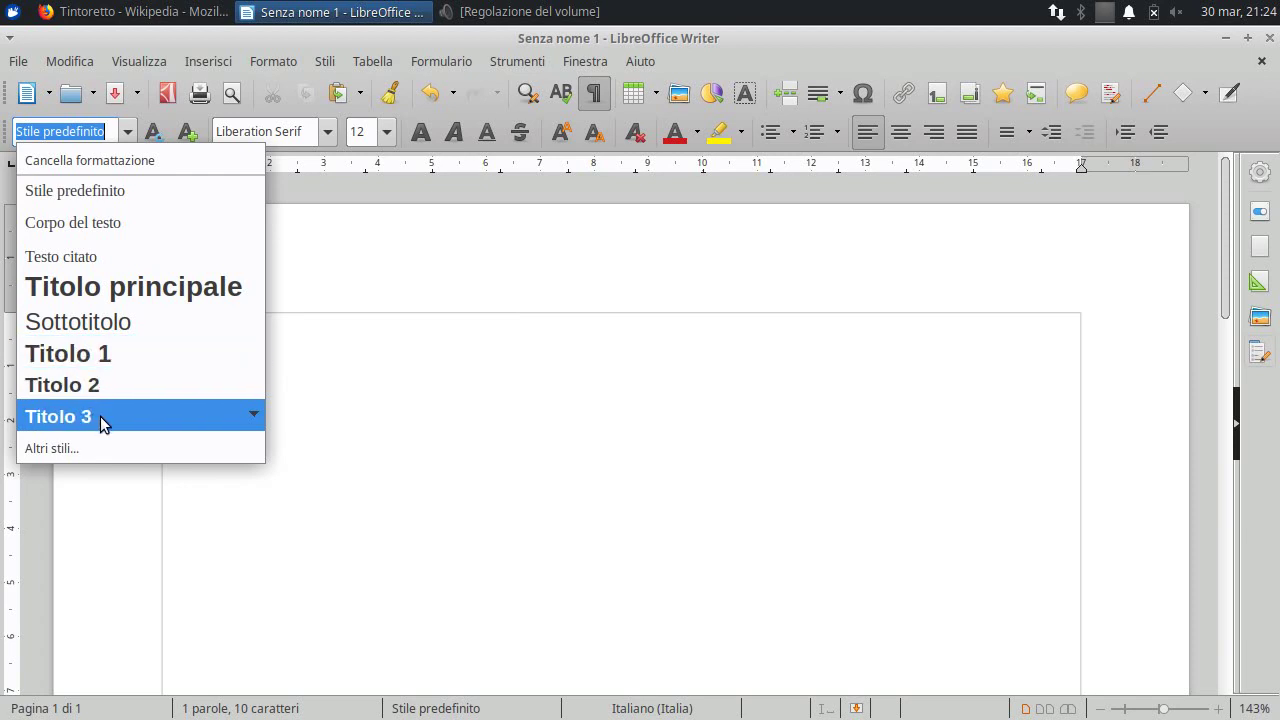
{"action": "left_click", "coordinate": [95, 356]}
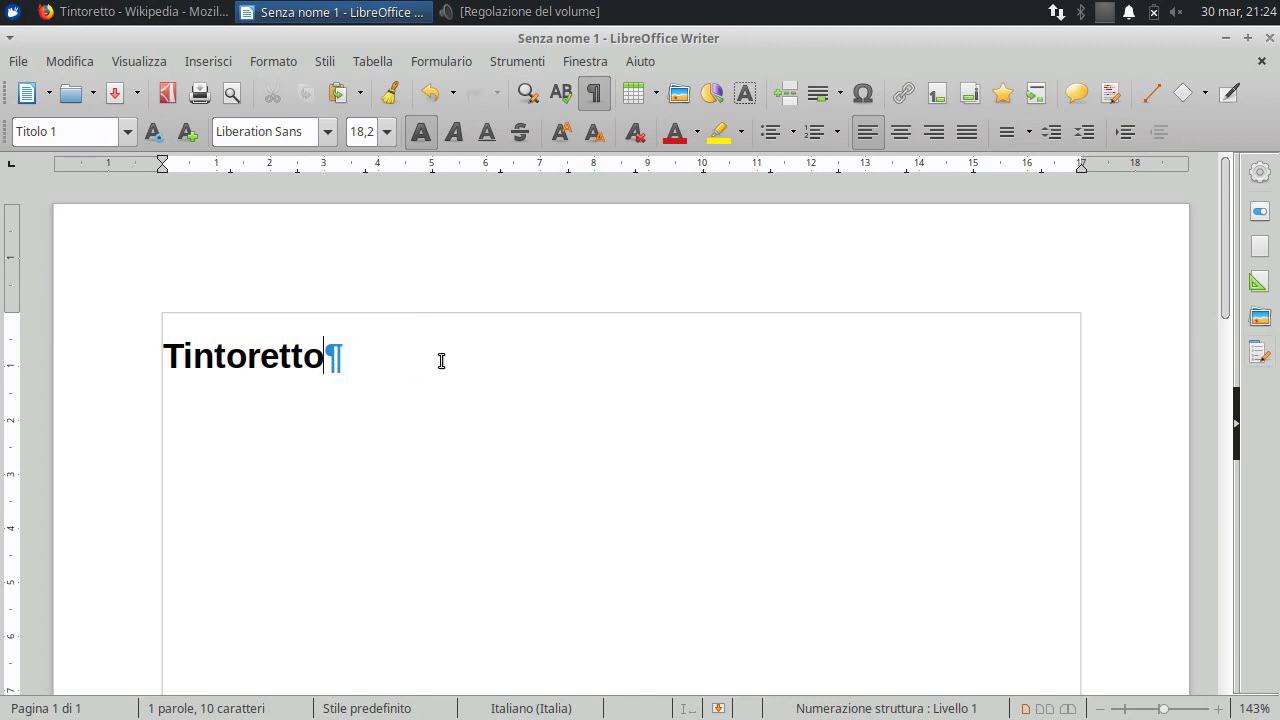
{"action": "key", "text": "Return"}
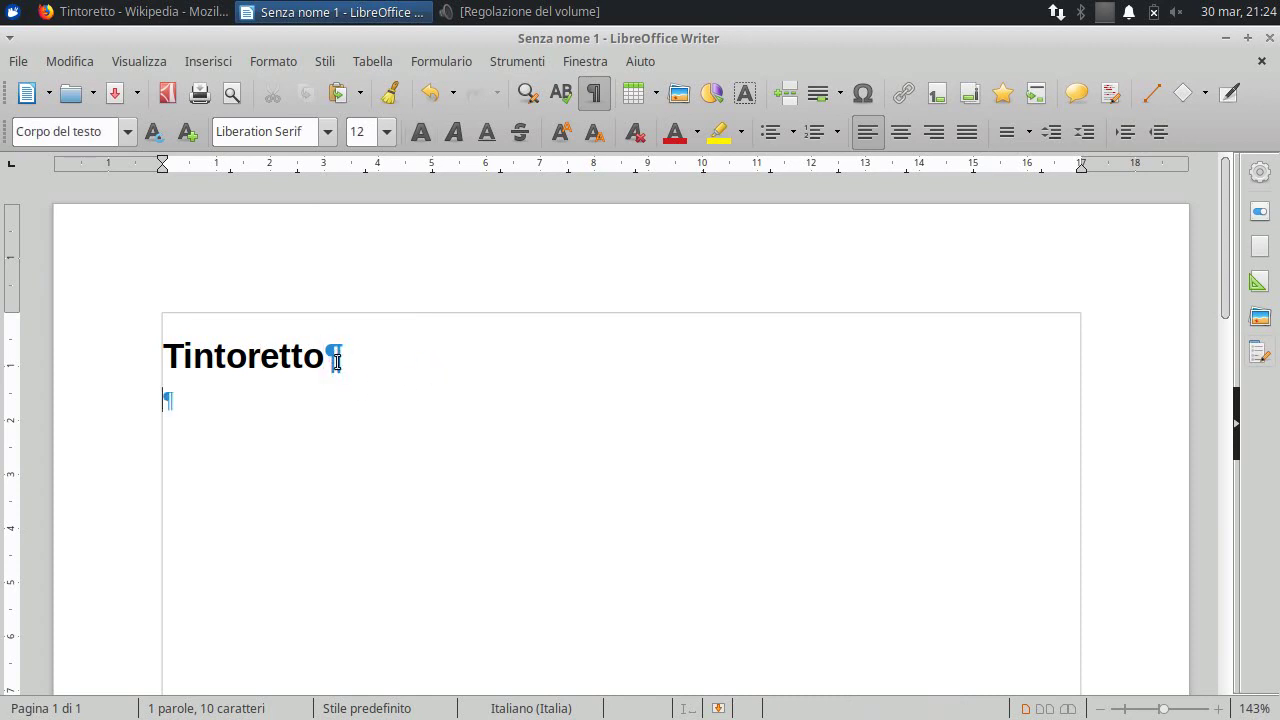
Copy the 'Gli anni giovanili' subheading from the Biografia section of the Tintoretto article.
{"action": "left_click", "coordinate": [594, 95]}
{"action": "left_click", "coordinate": [594, 96]}
{"action": "left_click", "coordinate": [190, 12]}
{"action": "scroll", "coordinate": [356, 352], "scroll_direction": "down", "scroll_amount": 1}
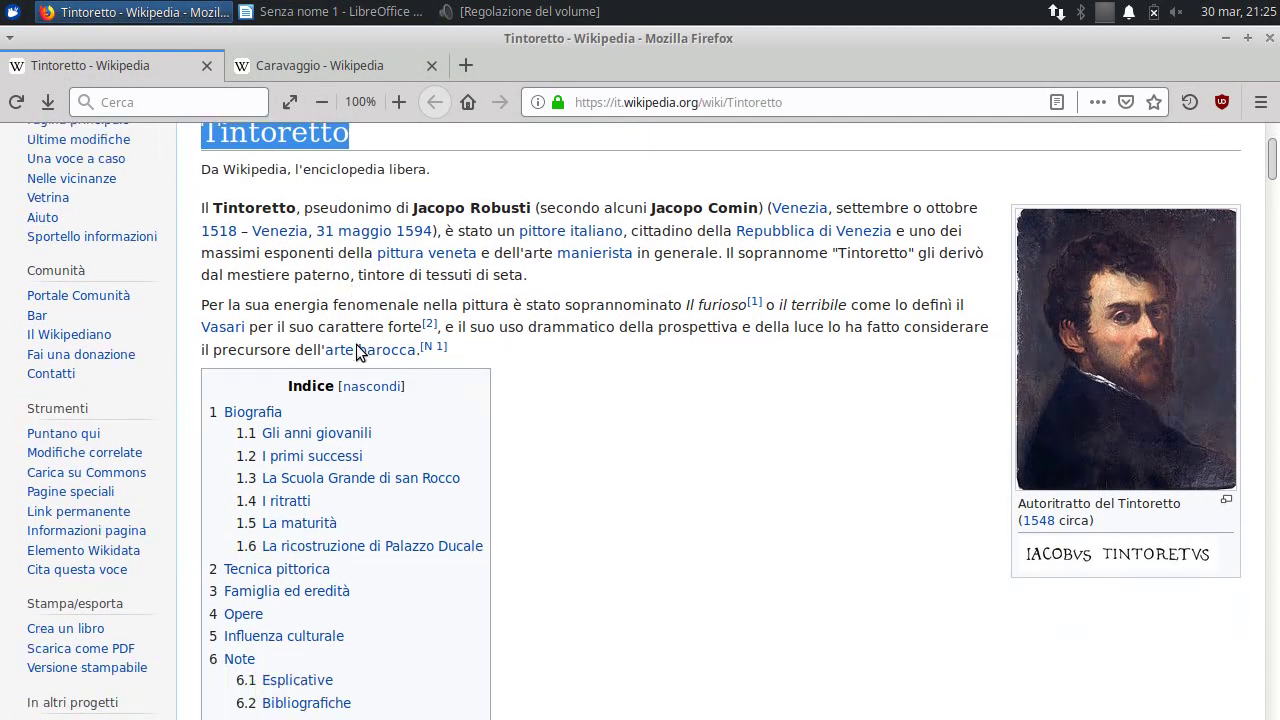
{"action": "scroll", "coordinate": [358, 340], "scroll_direction": "down", "scroll_amount": 7}
{"action": "scroll", "coordinate": [359, 334], "scroll_direction": "down", "scroll_amount": 2}
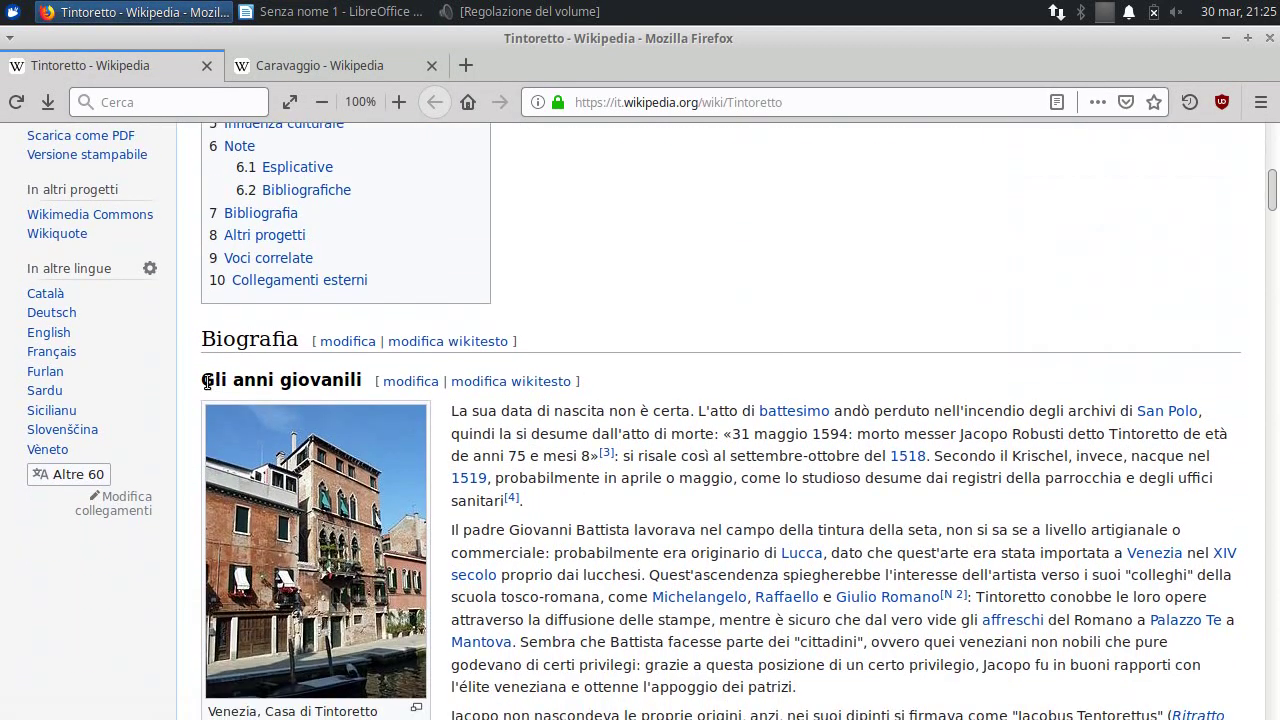
{"action": "left_click_drag", "start_coordinate": [213, 380], "coordinate": [364, 385]}
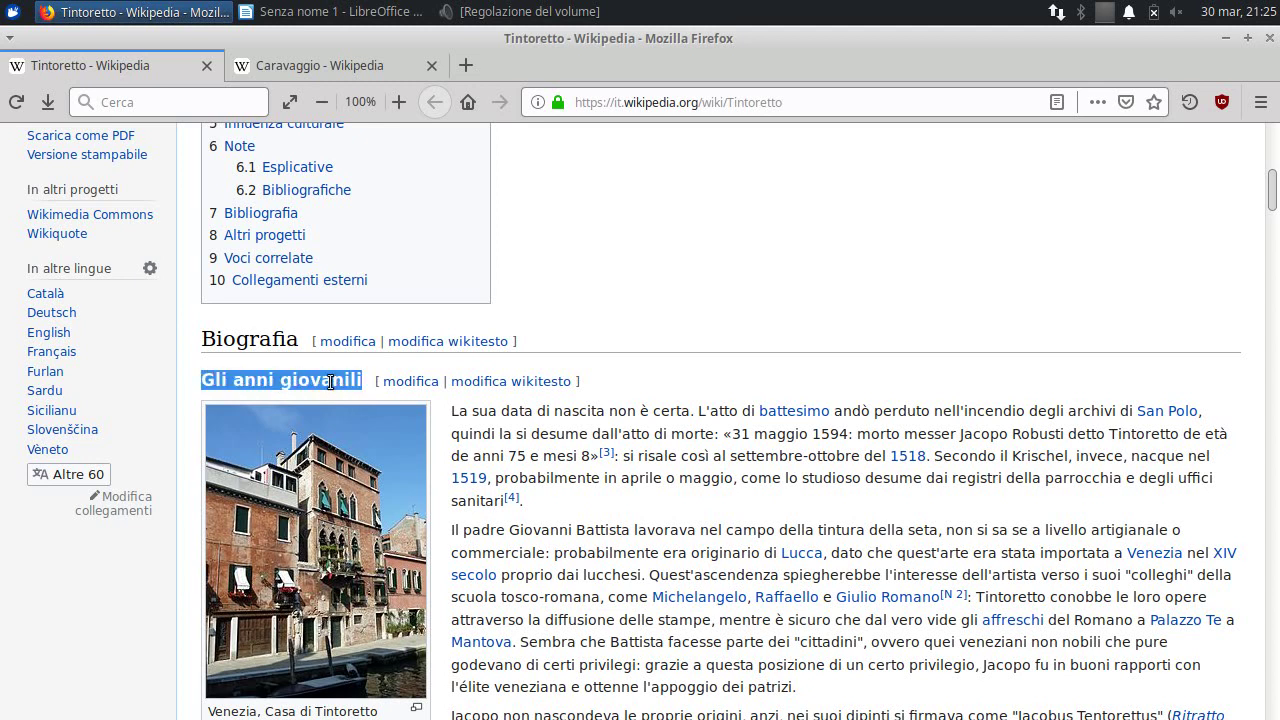
{"action": "right_click", "coordinate": [349, 391]}
{"action": "left_click", "coordinate": [360, 397]}
Paste 'Gli anni giovanili' as unformatted text under Tintoretto, style it Titolo 2, and add an empty paragraph.
{"action": "left_click", "coordinate": [335, 12]}
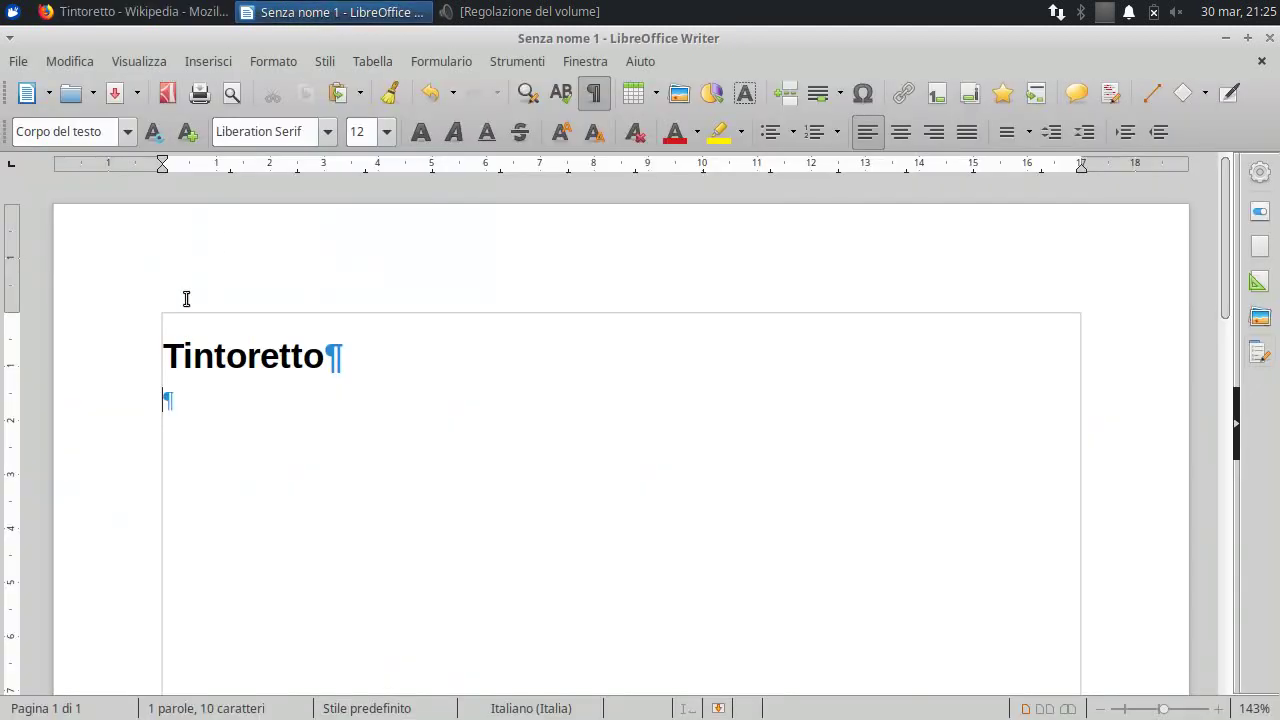
{"action": "right_click", "coordinate": [172, 396]}
{"action": "mouse_move", "coordinate": [329, 437]}
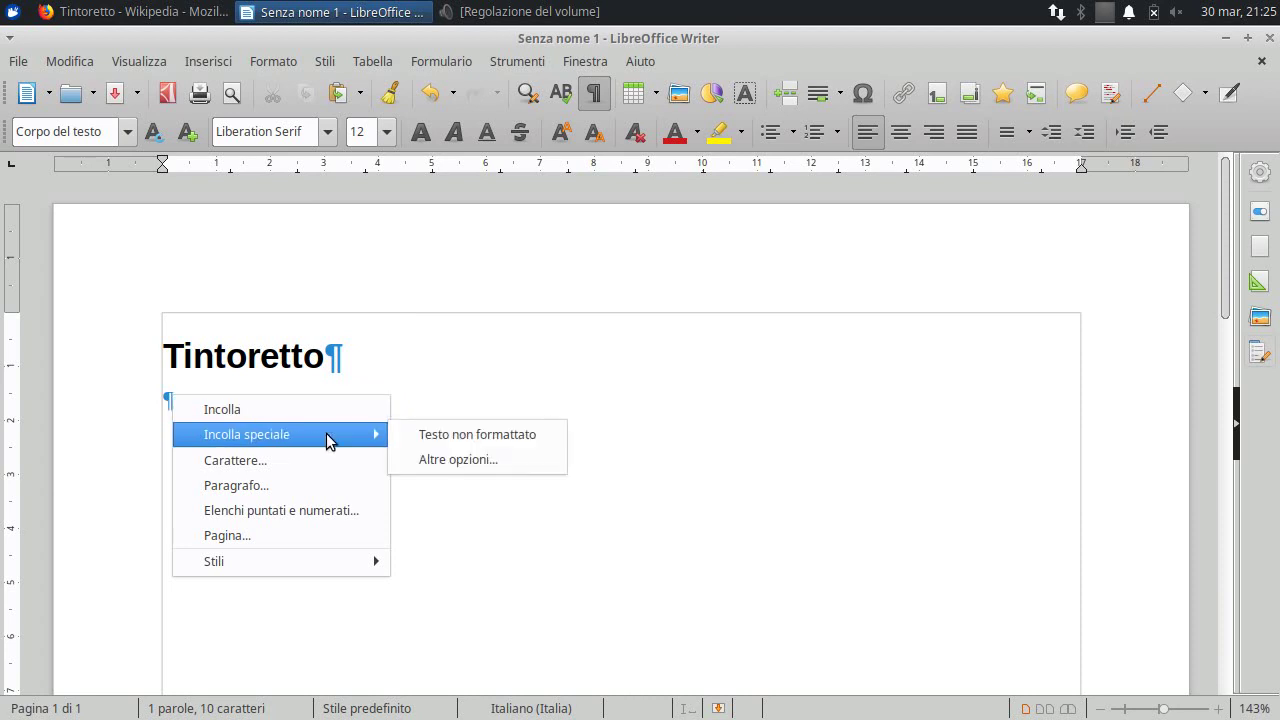
{"action": "left_click", "coordinate": [444, 435]}
{"action": "left_click", "coordinate": [262, 402]}
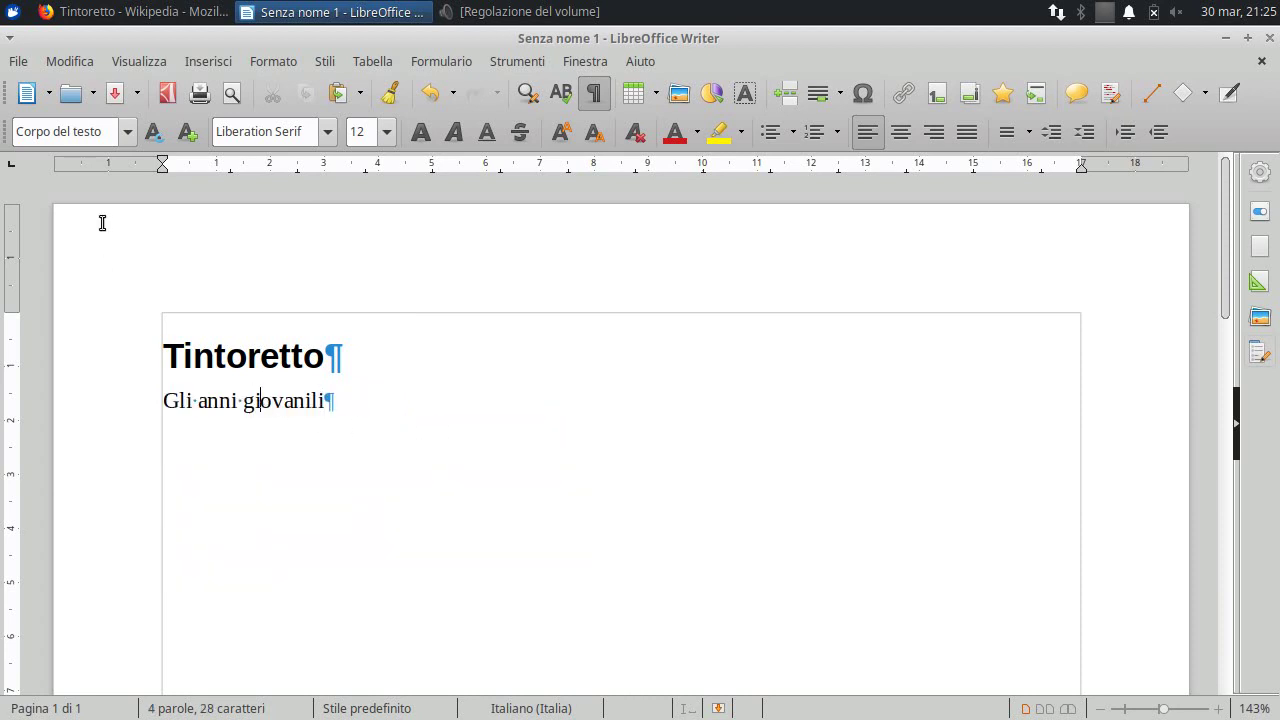
{"action": "left_click", "coordinate": [126, 133]}
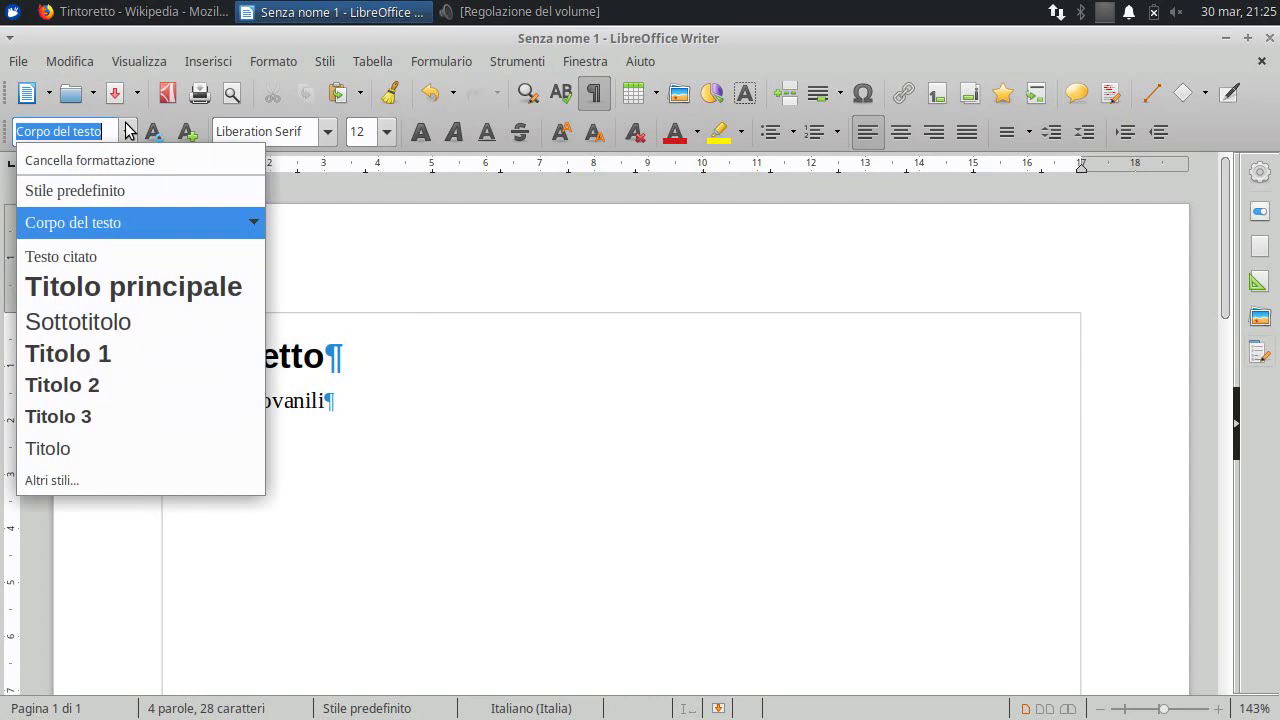
{"action": "left_click", "coordinate": [87, 386]}
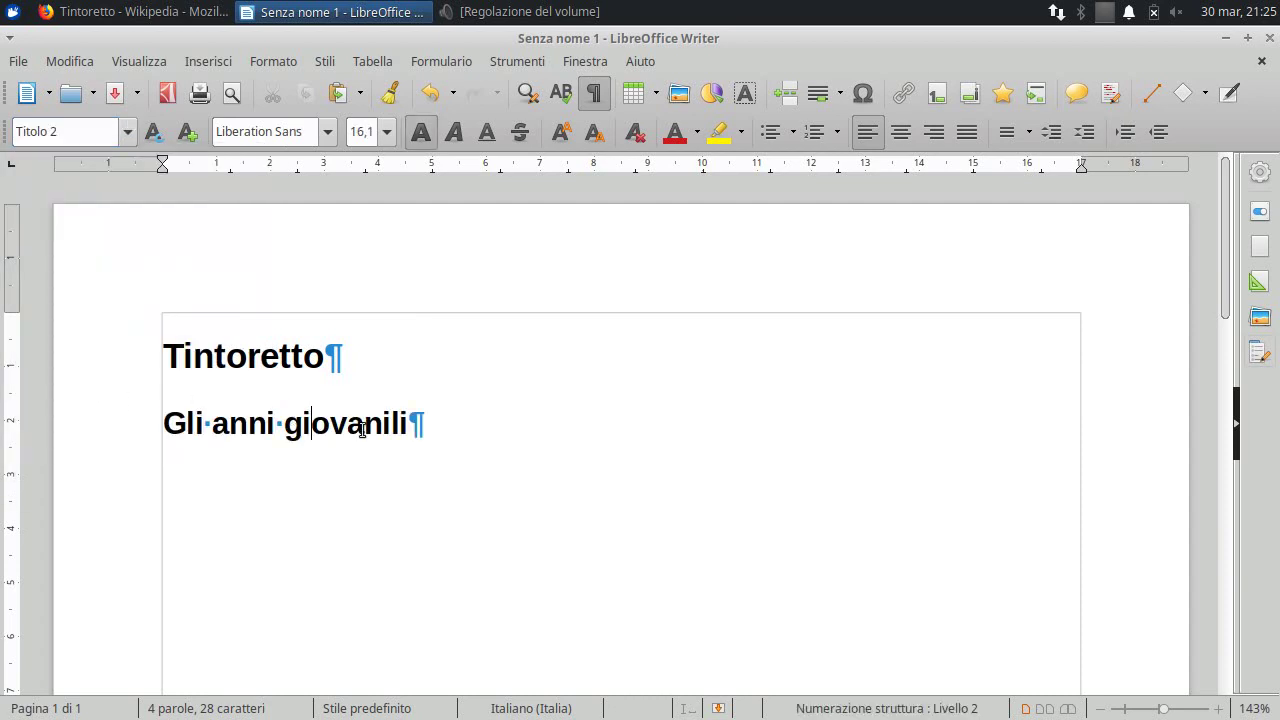
{"action": "key", "text": "Return"}
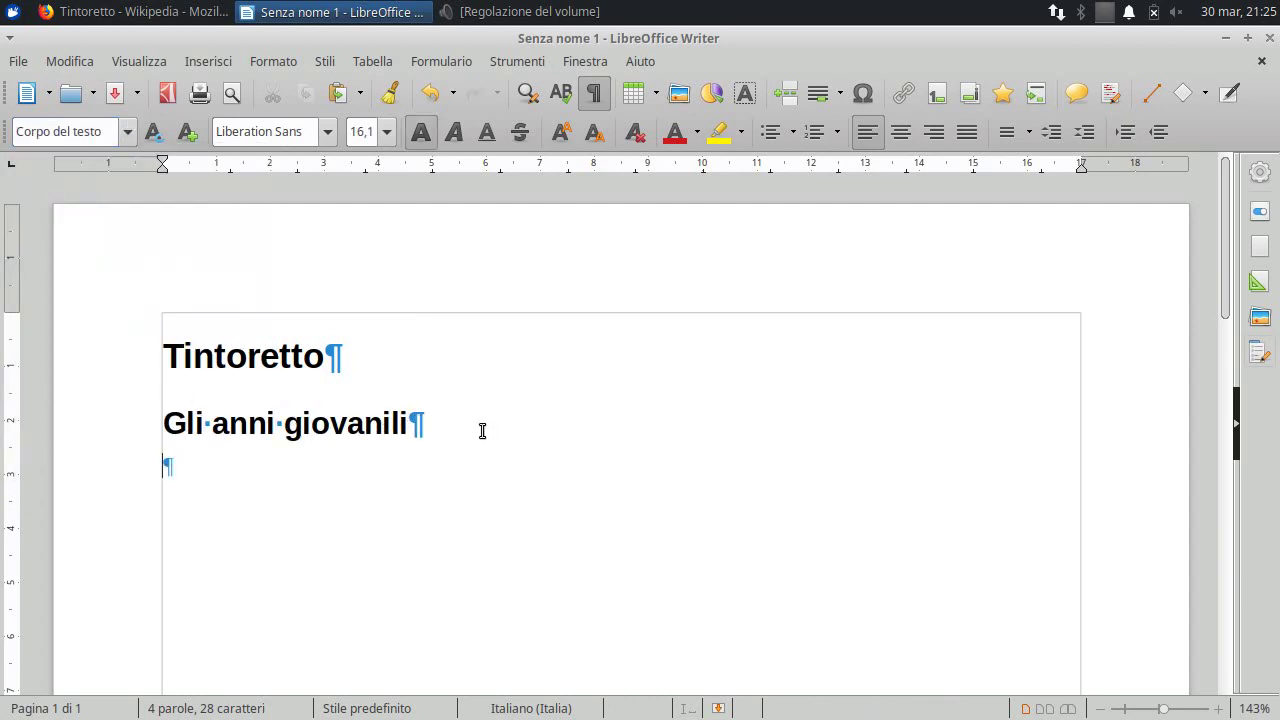
{"action": "left_click", "coordinate": [270, 422]}
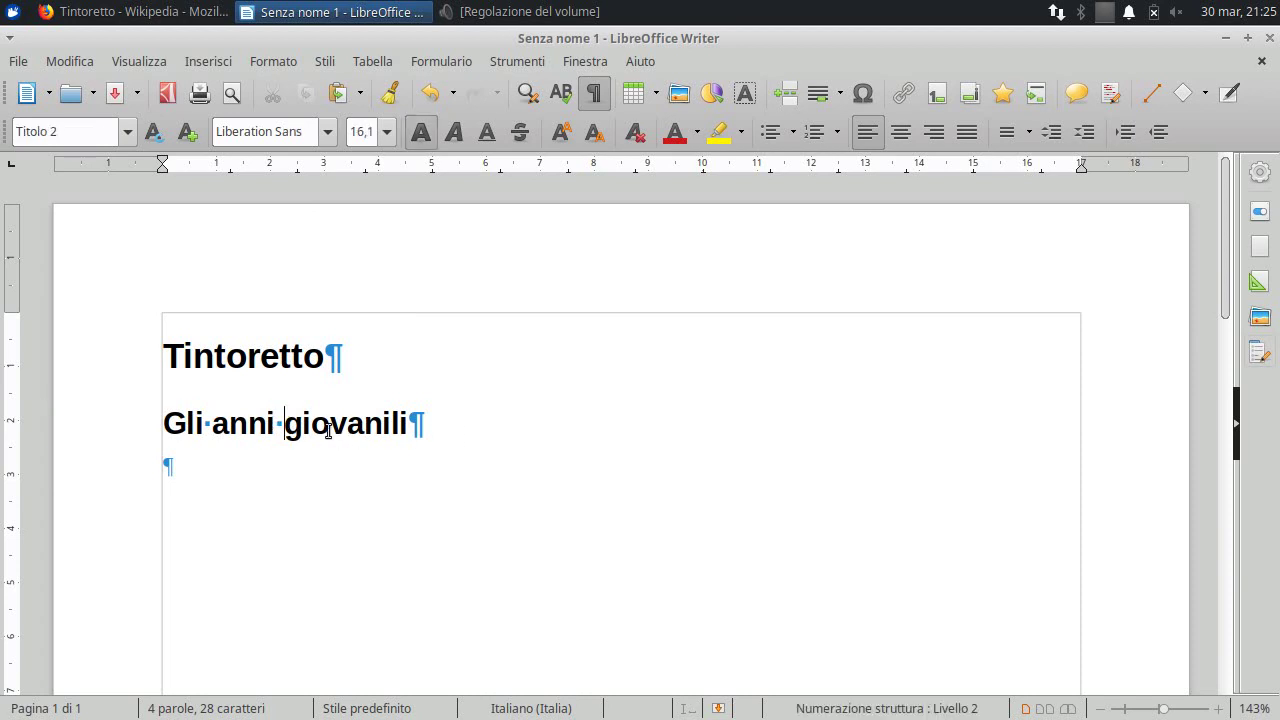
{"action": "left_click", "coordinate": [260, 365]}
Apply '1. 2. 3.' numbering so headings read '1. Tintoretto' and '1.1. Gli anni giovanili', adding a paragraph below.
{"action": "left_click", "coordinate": [838, 135]}
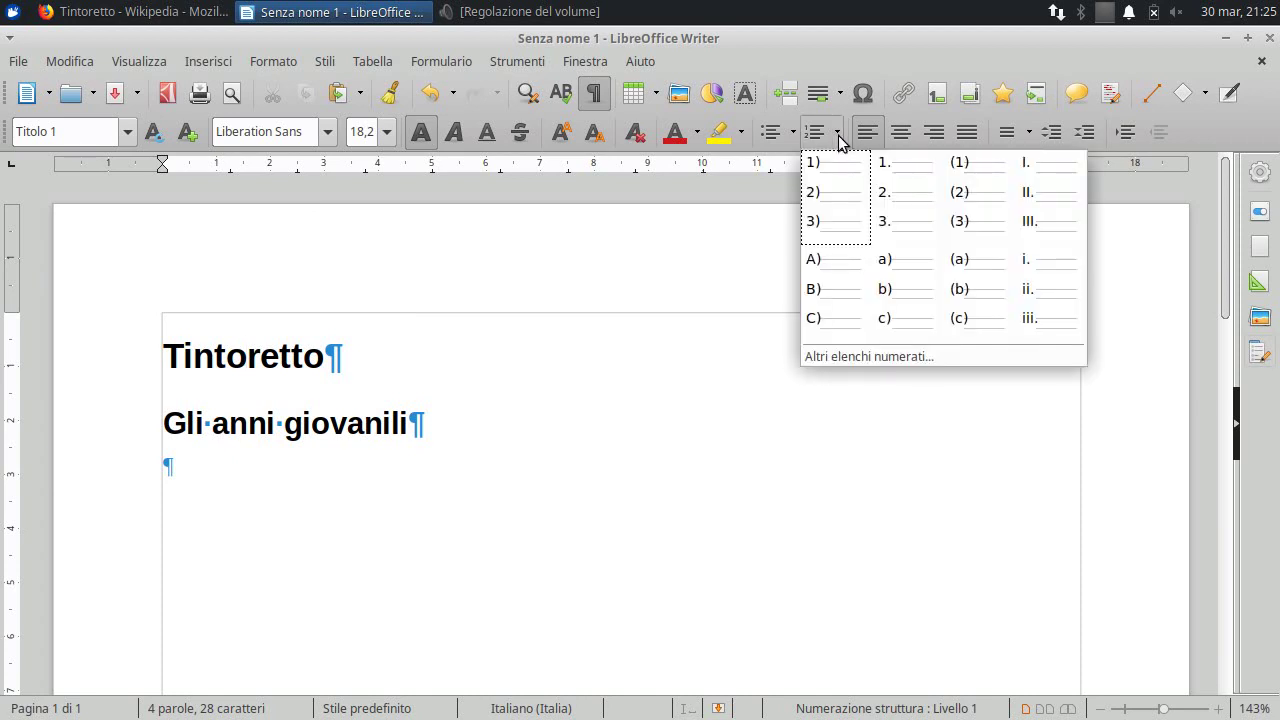
{"action": "left_click", "coordinate": [897, 184]}
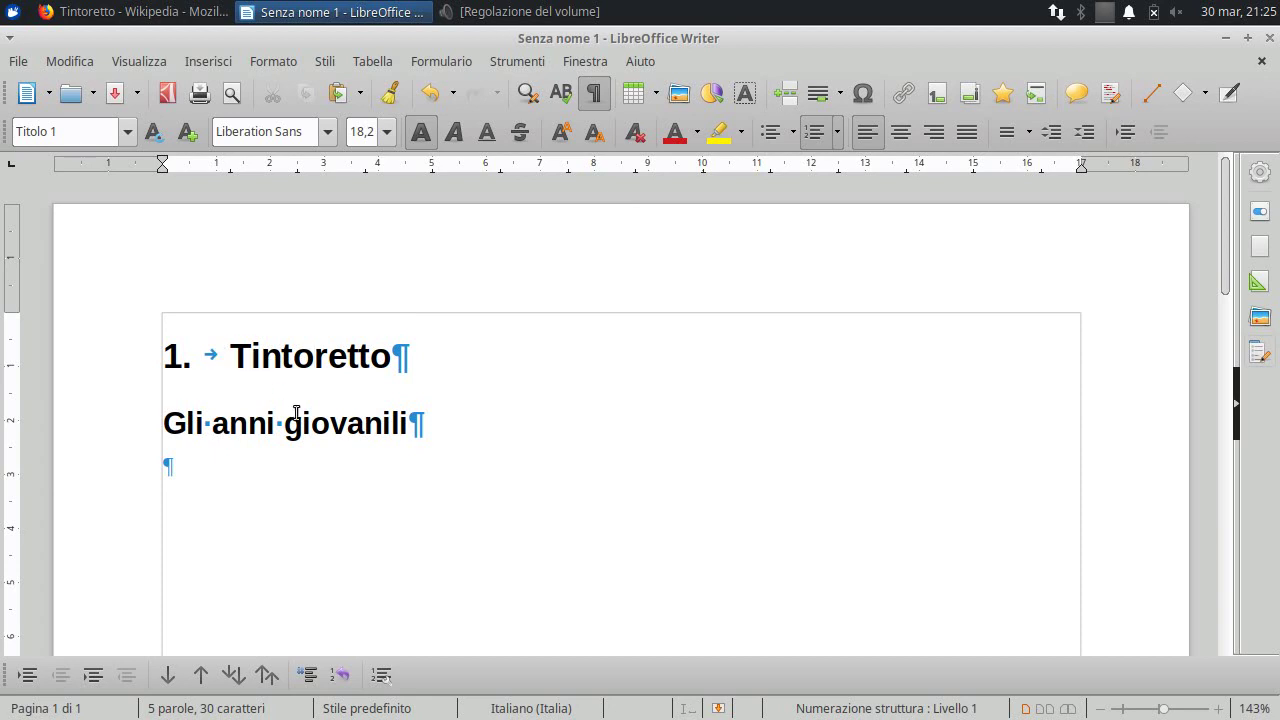
{"action": "left_click", "coordinate": [327, 423]}
{"action": "left_click", "coordinate": [838, 133]}
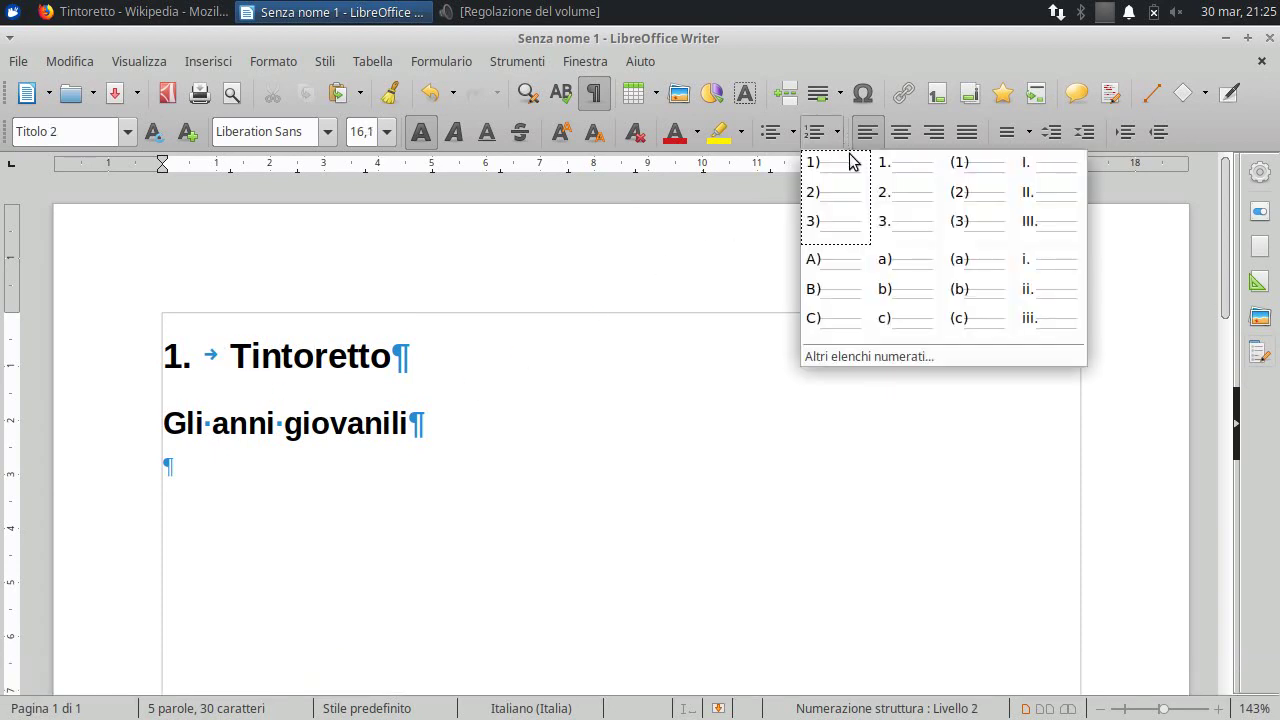
{"action": "left_click", "coordinate": [903, 192]}
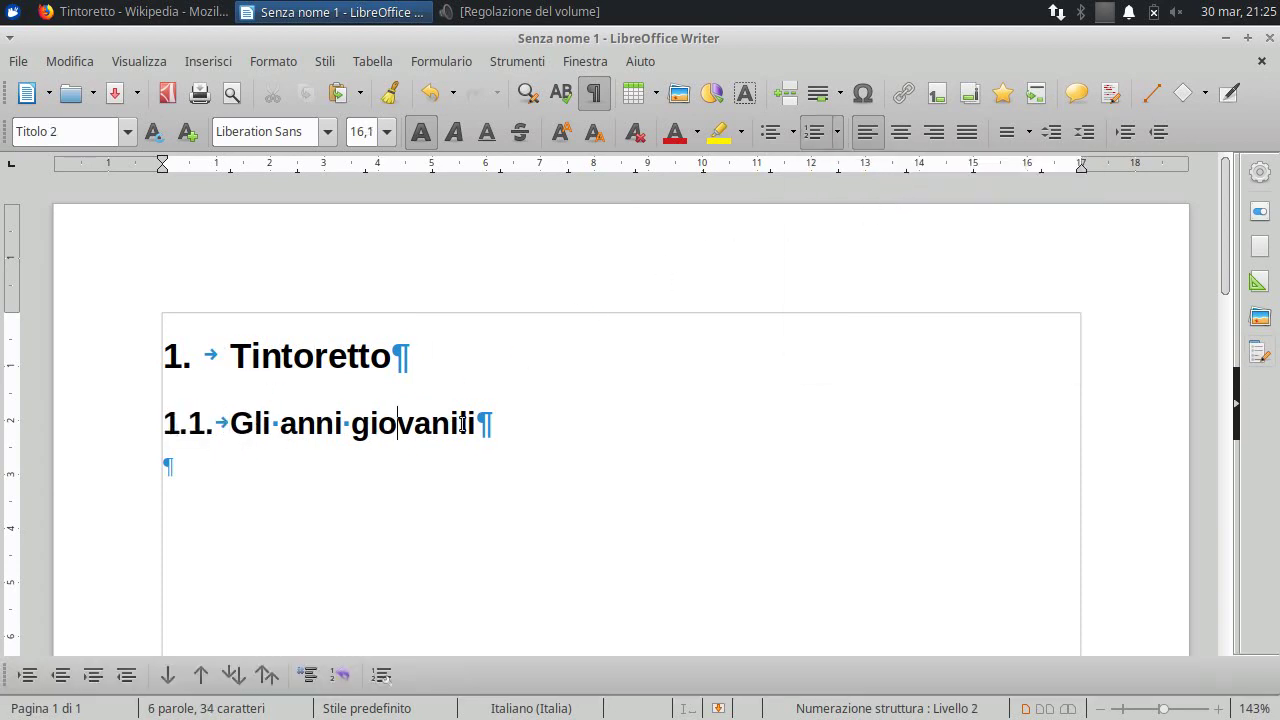
{"action": "left_click", "coordinate": [498, 423]}
{"action": "key", "text": "Return"}
{"action": "left_click", "coordinate": [210, 12]}
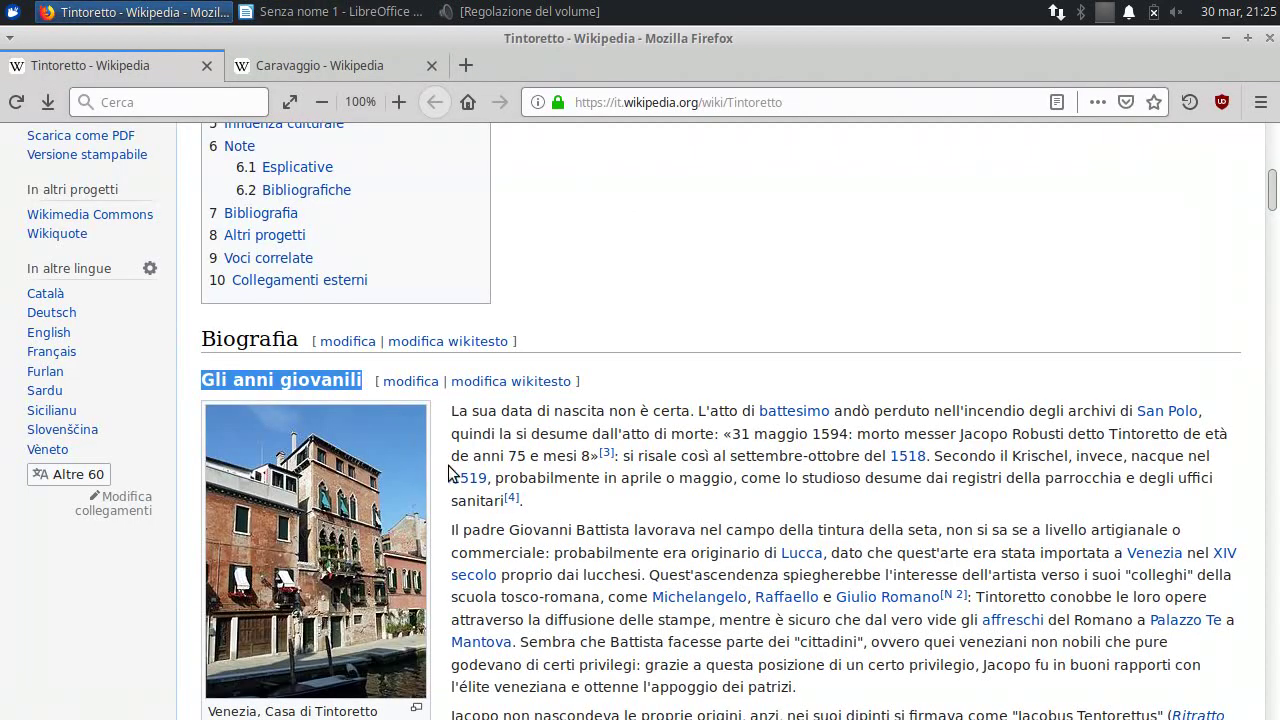
Copy the opening 'Gli anni giovanili' biography paragraphs from the Tintoretto article.
{"action": "scroll", "coordinate": [450, 472], "scroll_direction": "down", "scroll_amount": 2}
{"action": "mouse_move", "coordinate": [451, 294]}
{"action": "left_mouse_down"}
{"action": "mouse_move", "coordinate": [556, 655]}
{"action": "mouse_move", "coordinate": [611, 474]}
{"action": "left_mouse_up"}
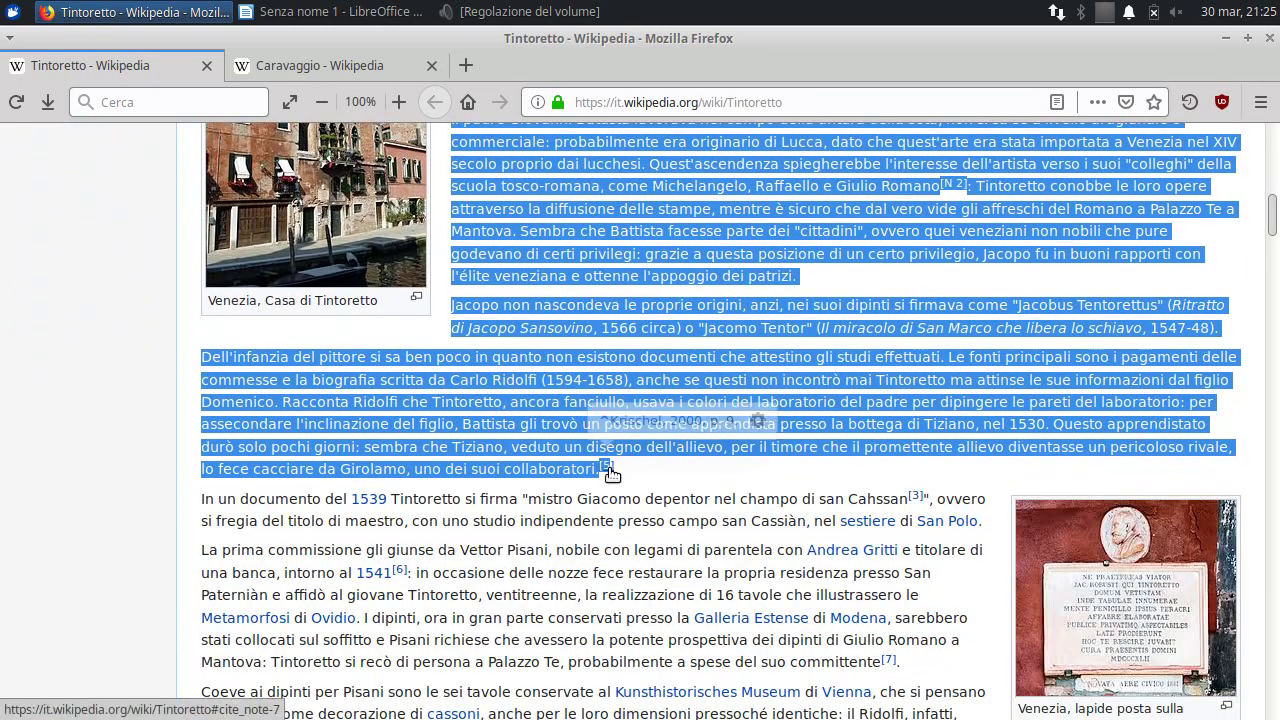
{"action": "right_click", "coordinate": [570, 301]}
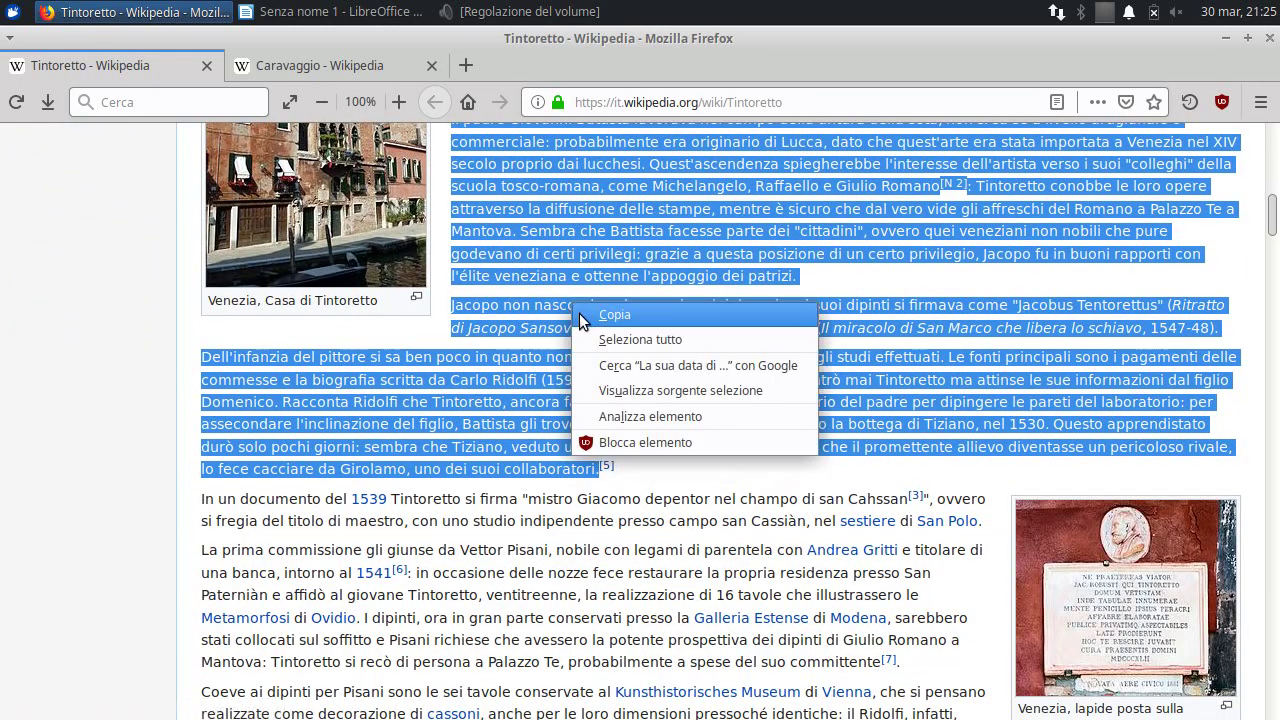
{"action": "left_click", "coordinate": [585, 315]}
{"action": "left_click", "coordinate": [306, 10]}
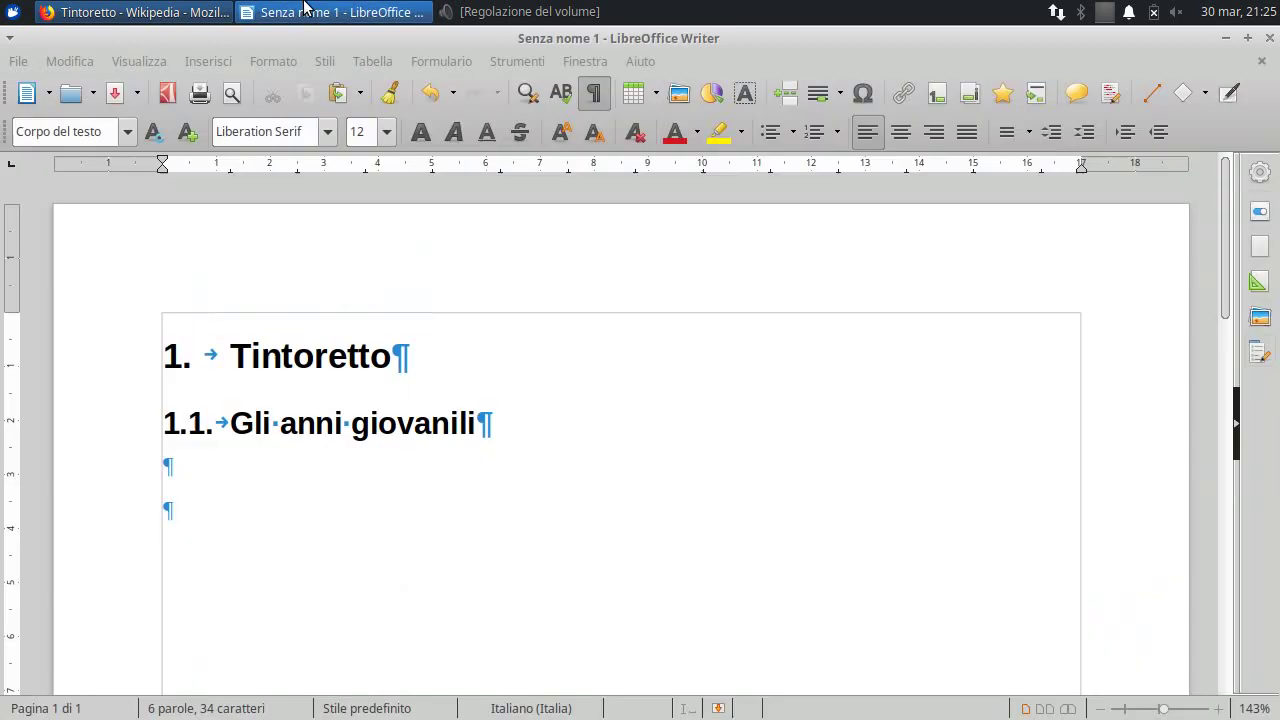
Paste the early-years biography paragraphs as unformatted text below '1.1. Gli anni giovanili'.
{"action": "right_click", "coordinate": [178, 462]}
{"action": "mouse_move", "coordinate": [294, 500]}
{"action": "left_click", "coordinate": [438, 498]}
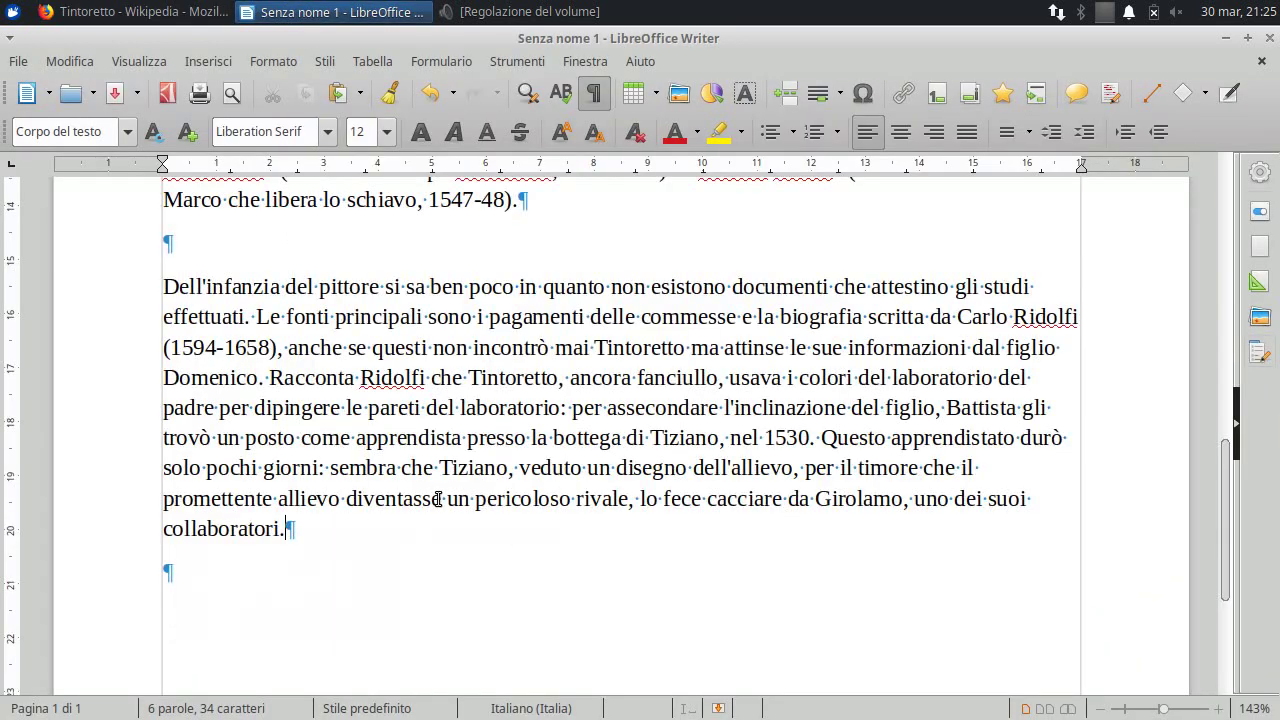
{"action": "scroll", "coordinate": [1228, 462], "scroll_direction": "up", "scroll_amount": 1}
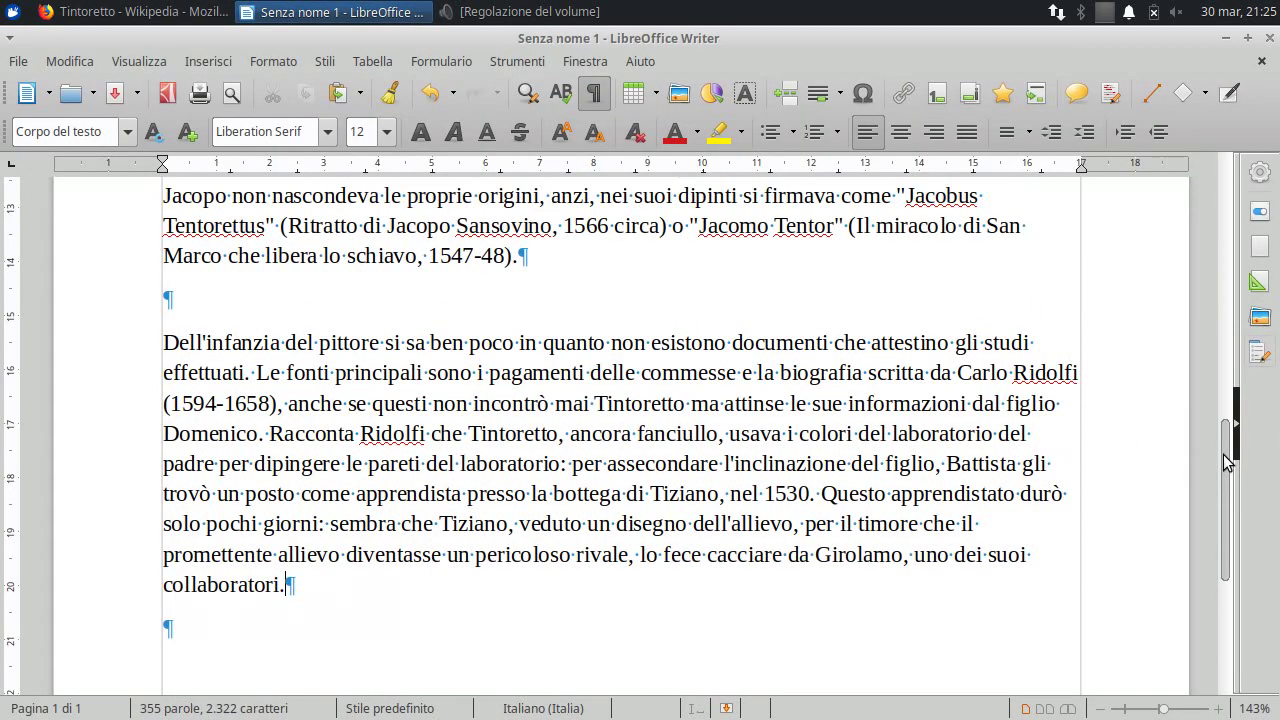
{"action": "mouse_move", "coordinate": [1228, 462]}
{"action": "left_mouse_down"}
{"action": "mouse_move", "coordinate": [1223, 214]}
{"action": "mouse_move", "coordinate": [1217, 490]}
{"action": "left_mouse_up"}
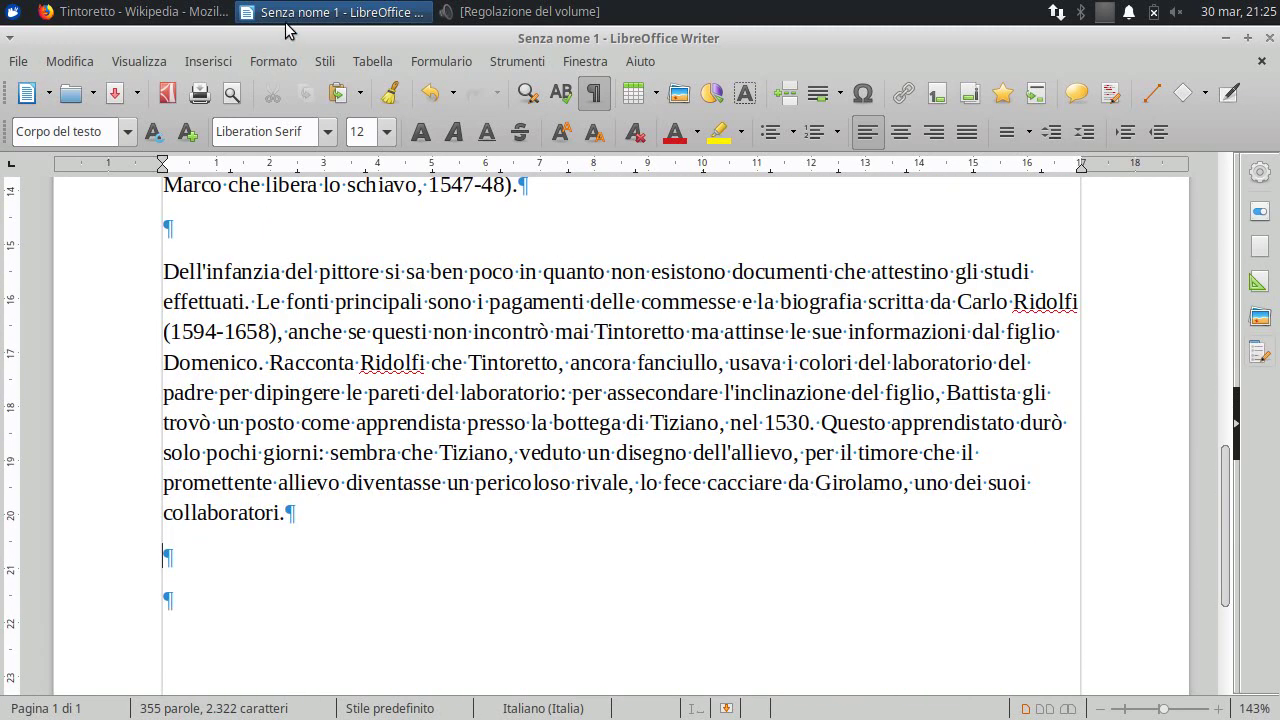
Copy the 'I primi successi' section heading from the Tintoretto Wikipedia article.
{"action": "left_click", "coordinate": [212, 12]}
{"action": "scroll", "coordinate": [488, 424], "scroll_direction": "down", "scroll_amount": 5}
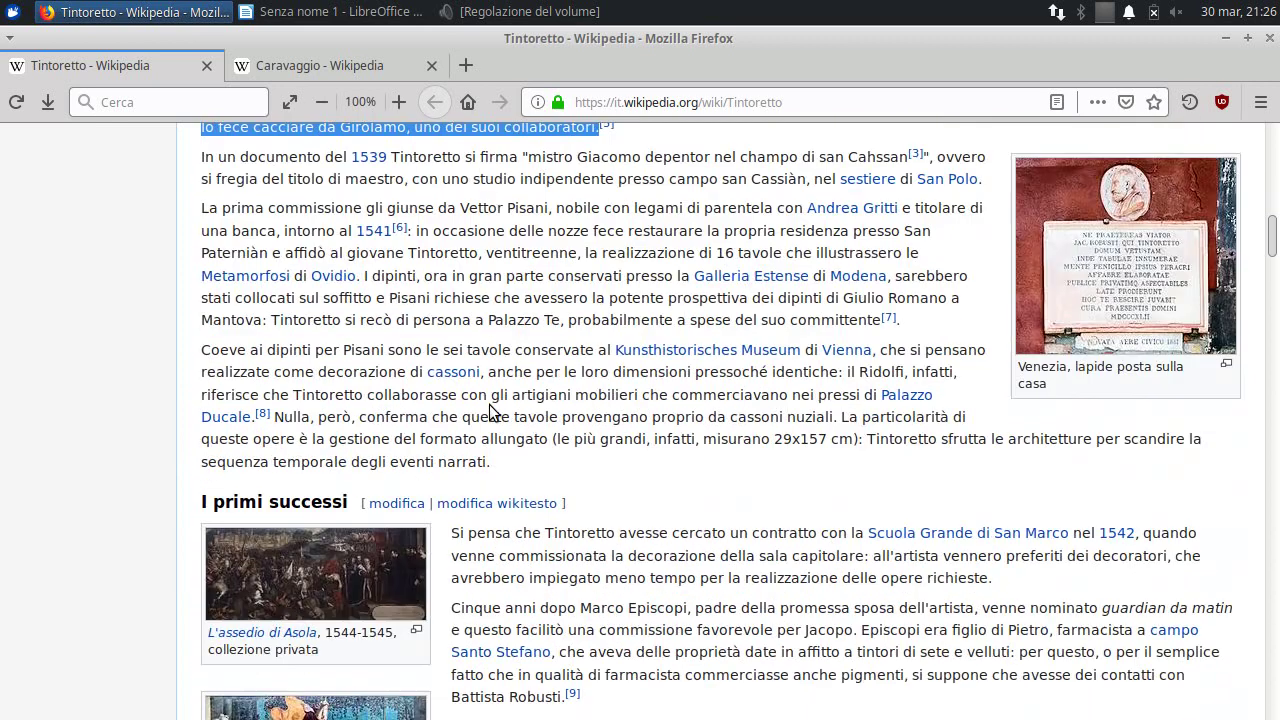
{"action": "scroll", "coordinate": [491, 400], "scroll_direction": "down", "scroll_amount": 3}
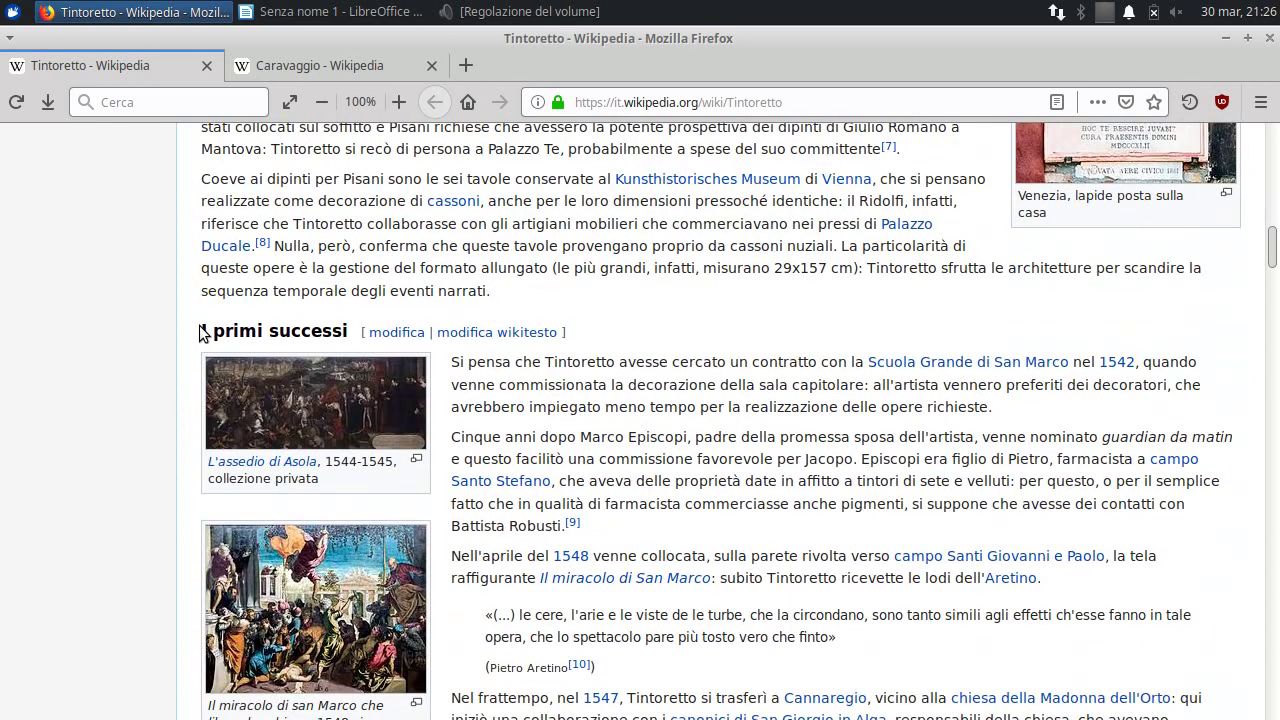
{"action": "left_click_drag", "start_coordinate": [203, 329], "coordinate": [350, 333]}
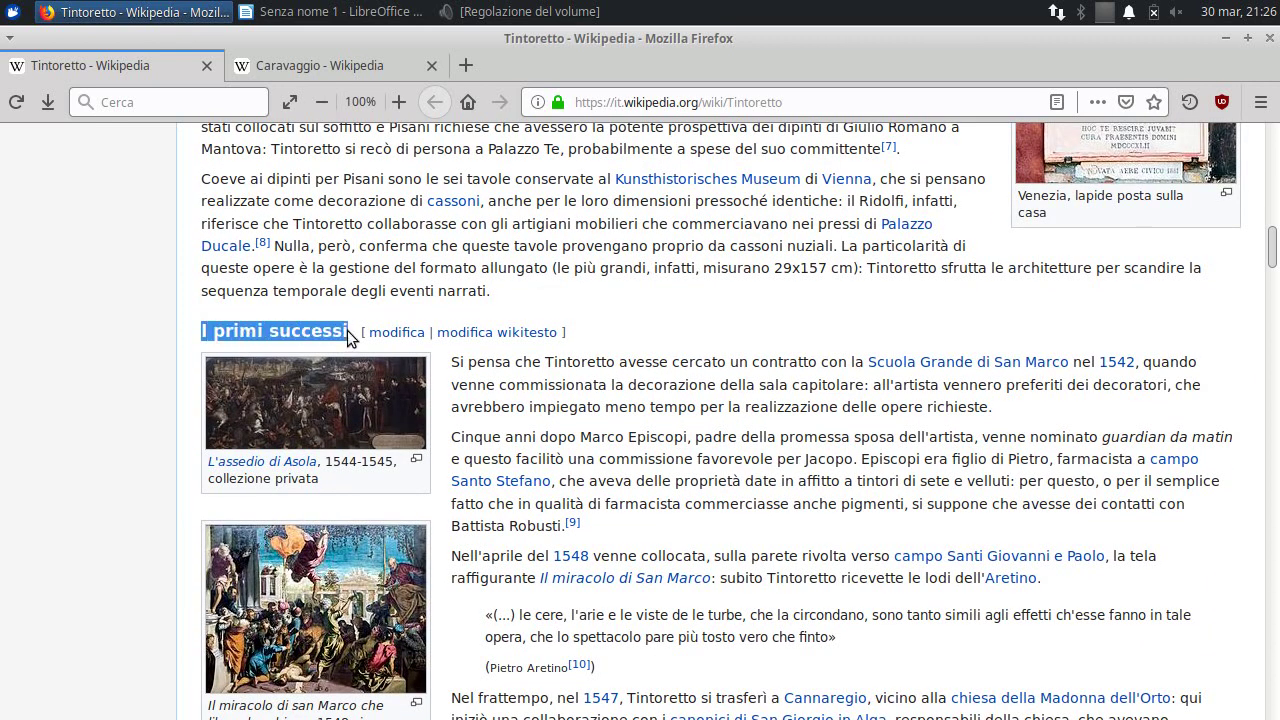
{"action": "right_click", "coordinate": [328, 331]}
{"action": "left_click", "coordinate": [345, 346]}
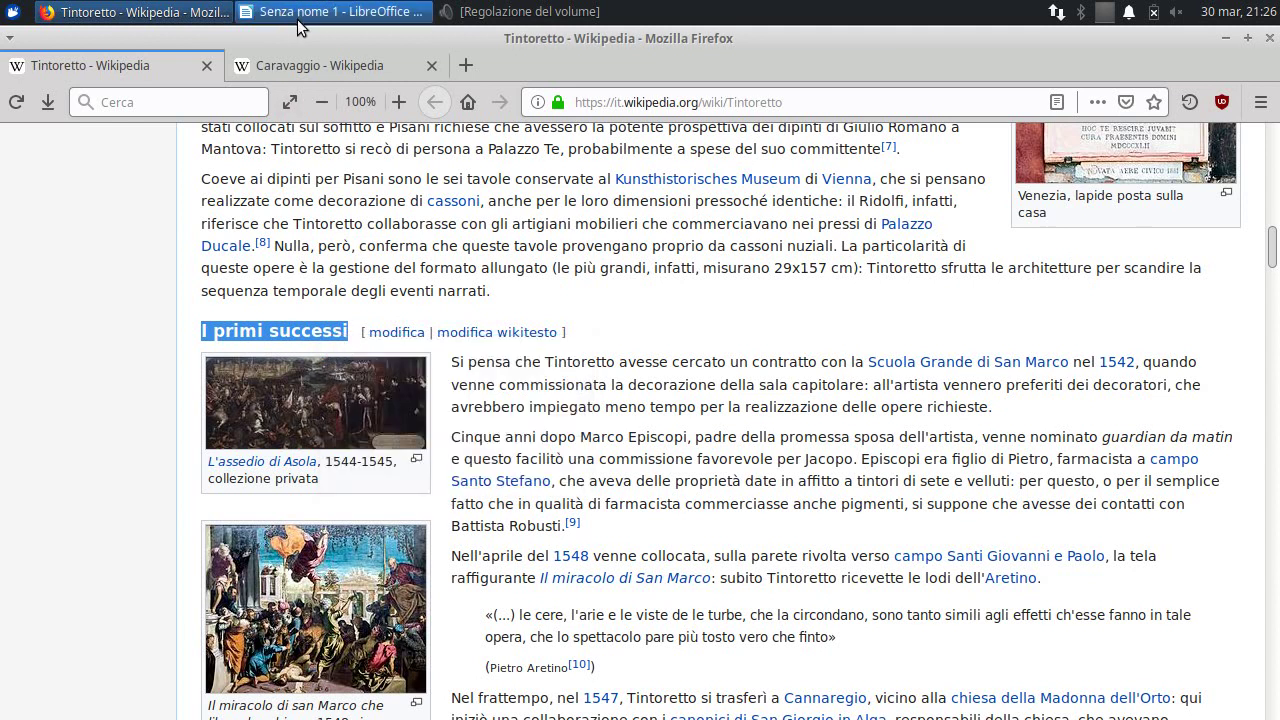
Paste 'I primi successi' as unformatted text, style it Titolo 2 (numbered 1.2), and add a paragraph below.
{"action": "left_click", "coordinate": [302, 14]}
{"action": "right_click", "coordinate": [171, 545]}
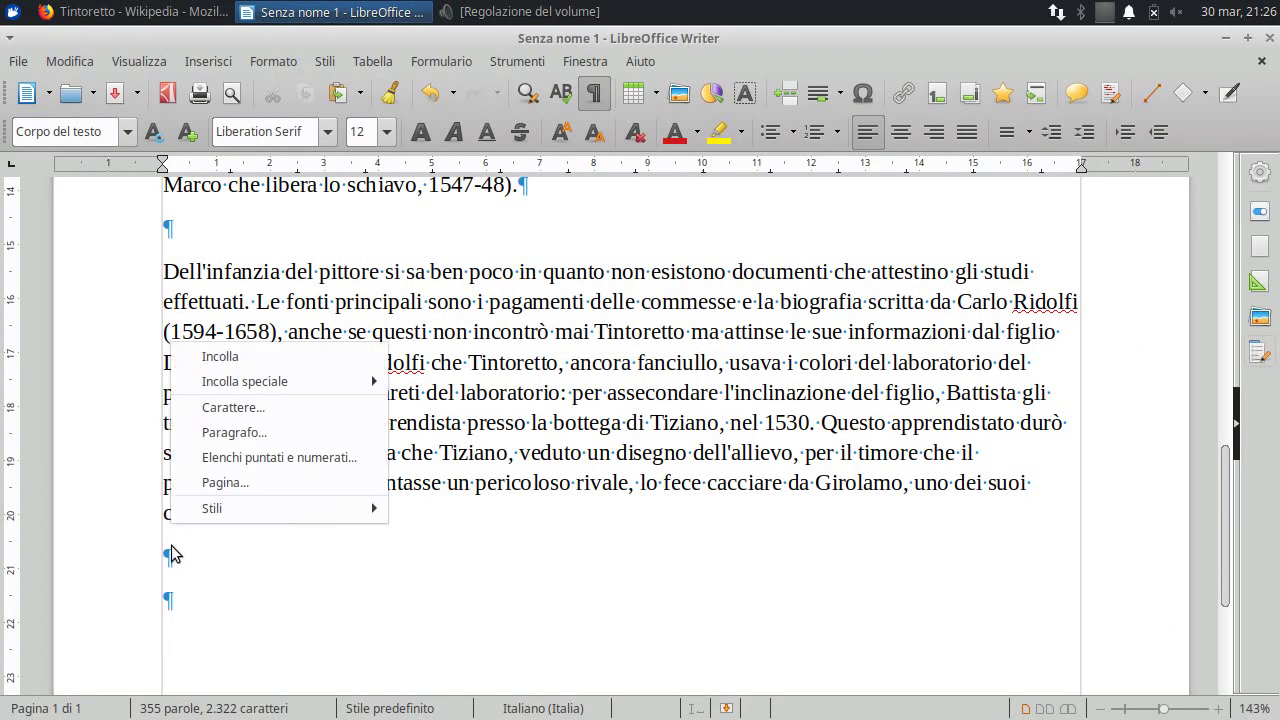
{"action": "mouse_move", "coordinate": [294, 381]}
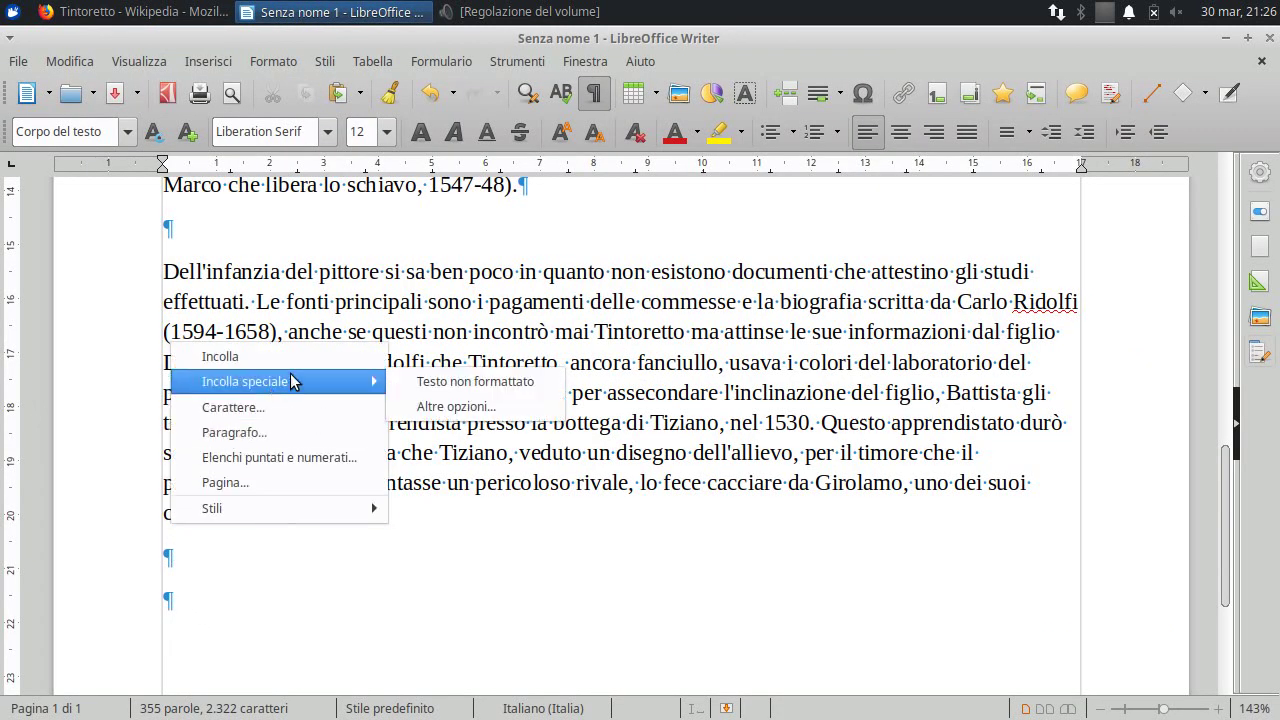
{"action": "left_click", "coordinate": [424, 383]}
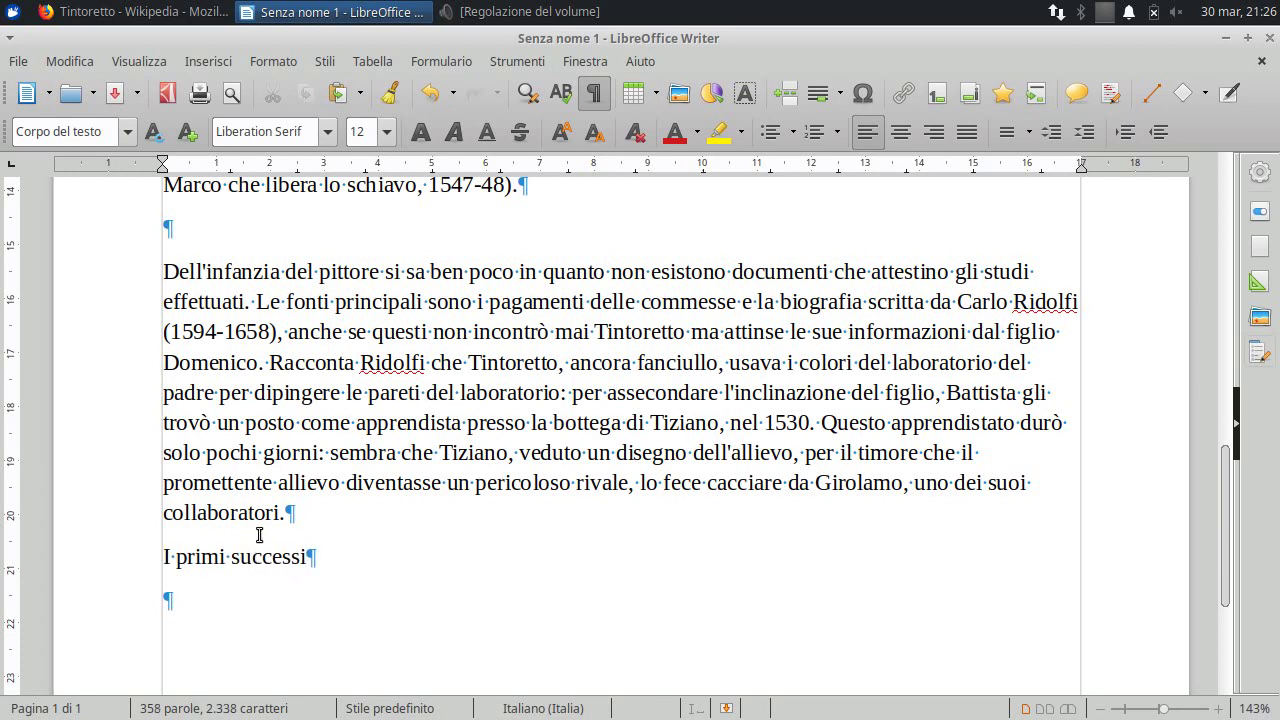
{"action": "left_click", "coordinate": [127, 131]}
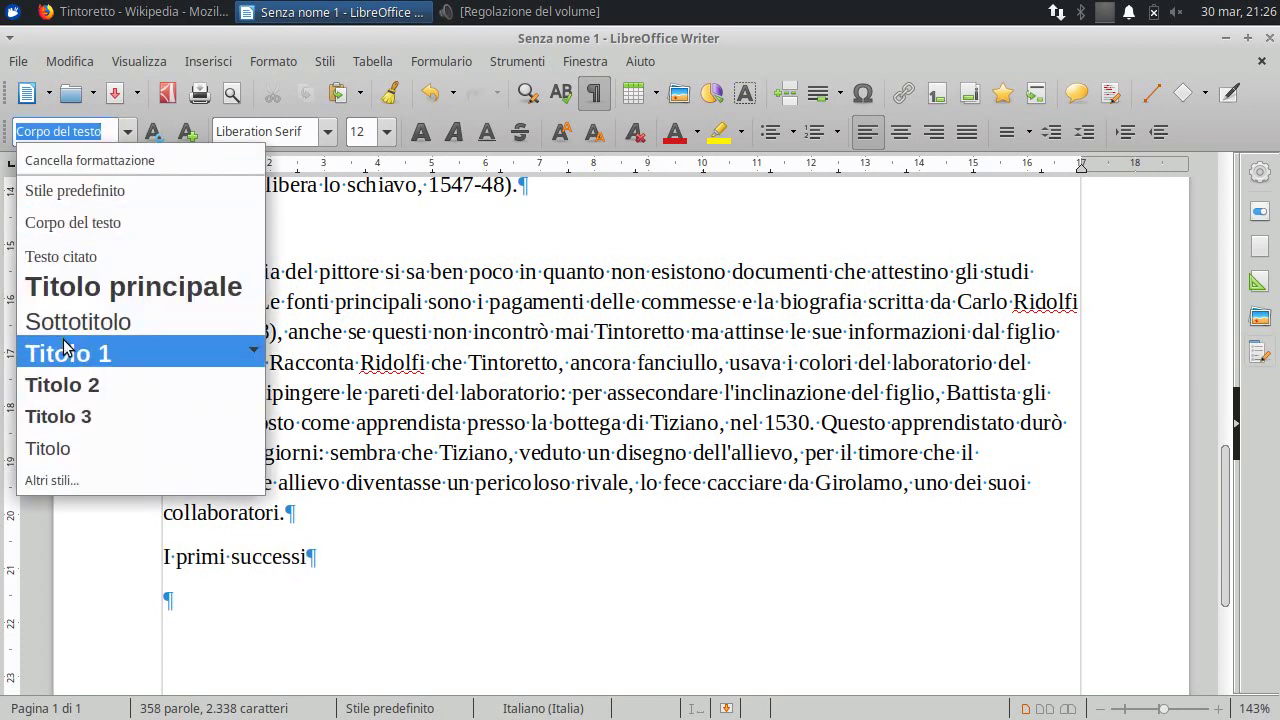
{"action": "left_click", "coordinate": [78, 384]}
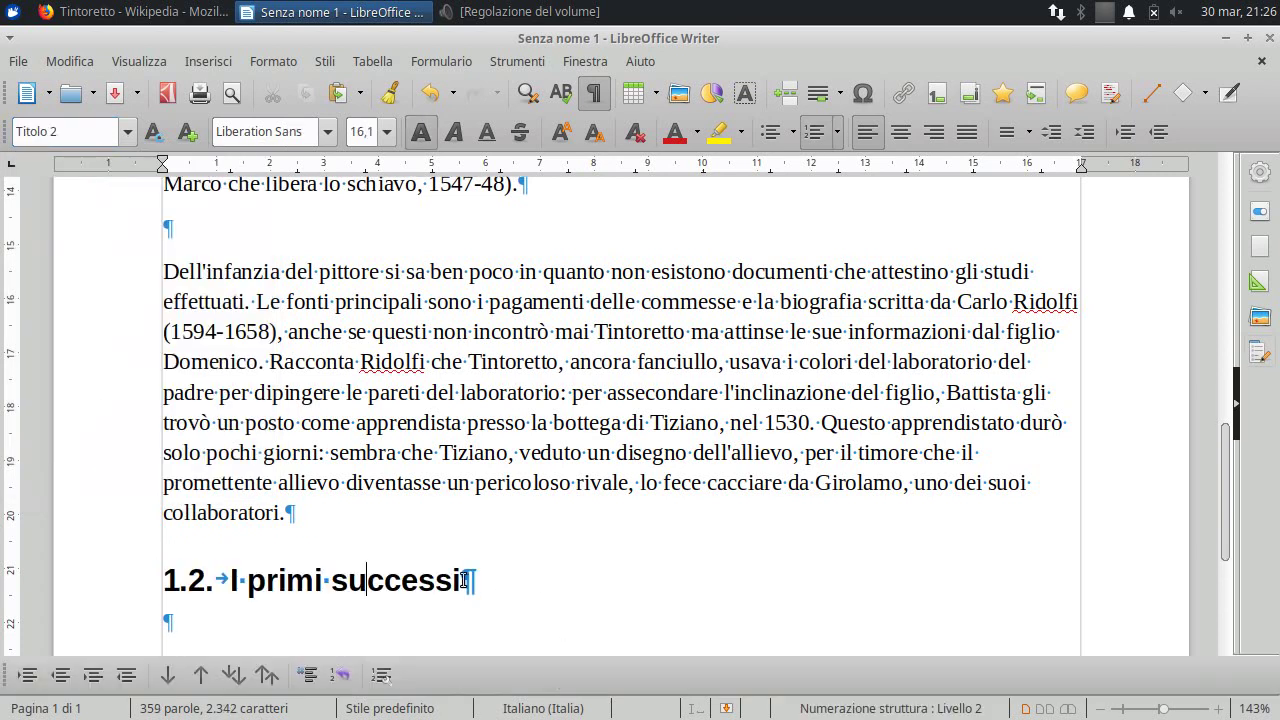
{"action": "key", "text": "Return"}
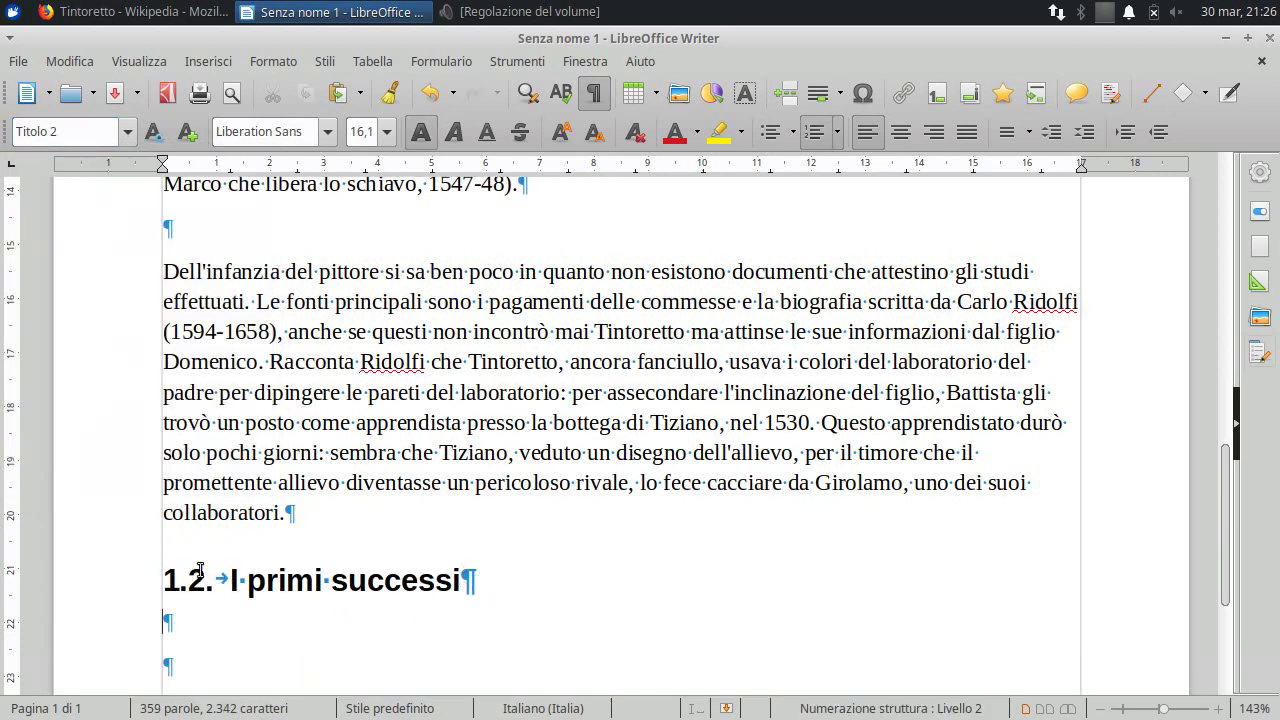
{"action": "left_click_drag", "start_coordinate": [1222, 487], "coordinate": [1213, 554]}
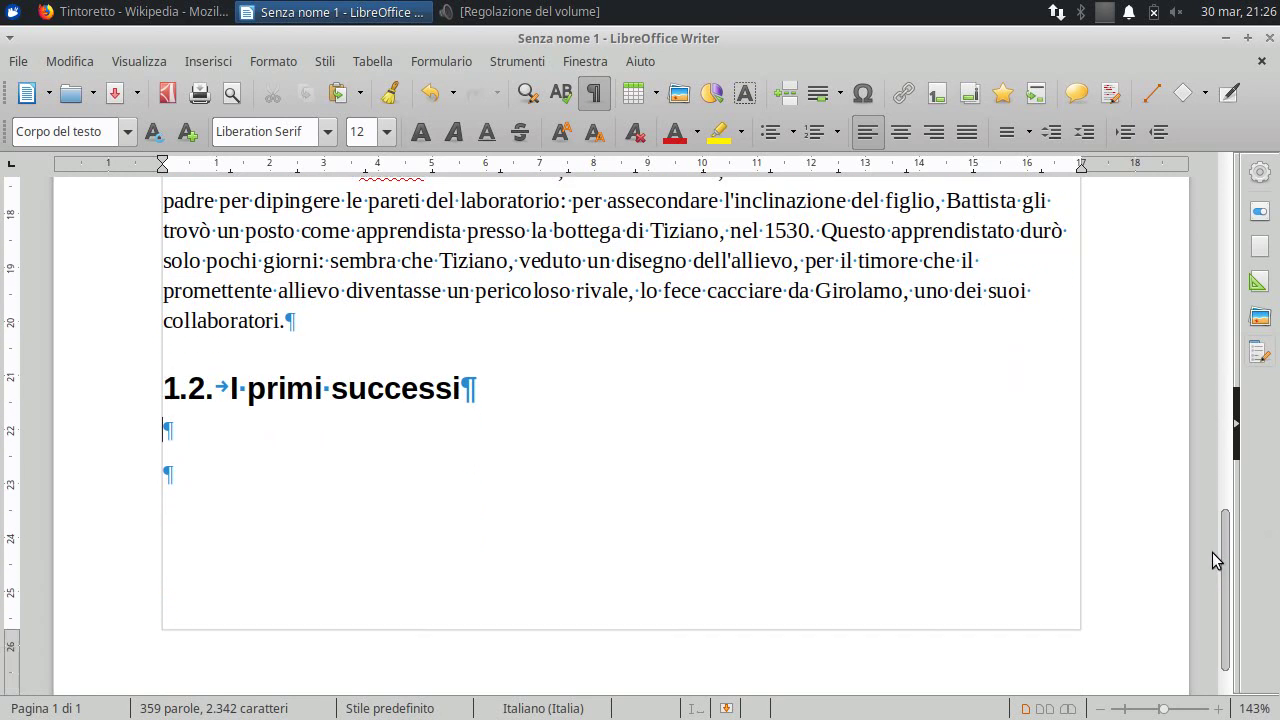
Copy the first three paragraphs under 'I primi successi' from the Tintoretto article.
{"action": "left_click", "coordinate": [140, 11]}
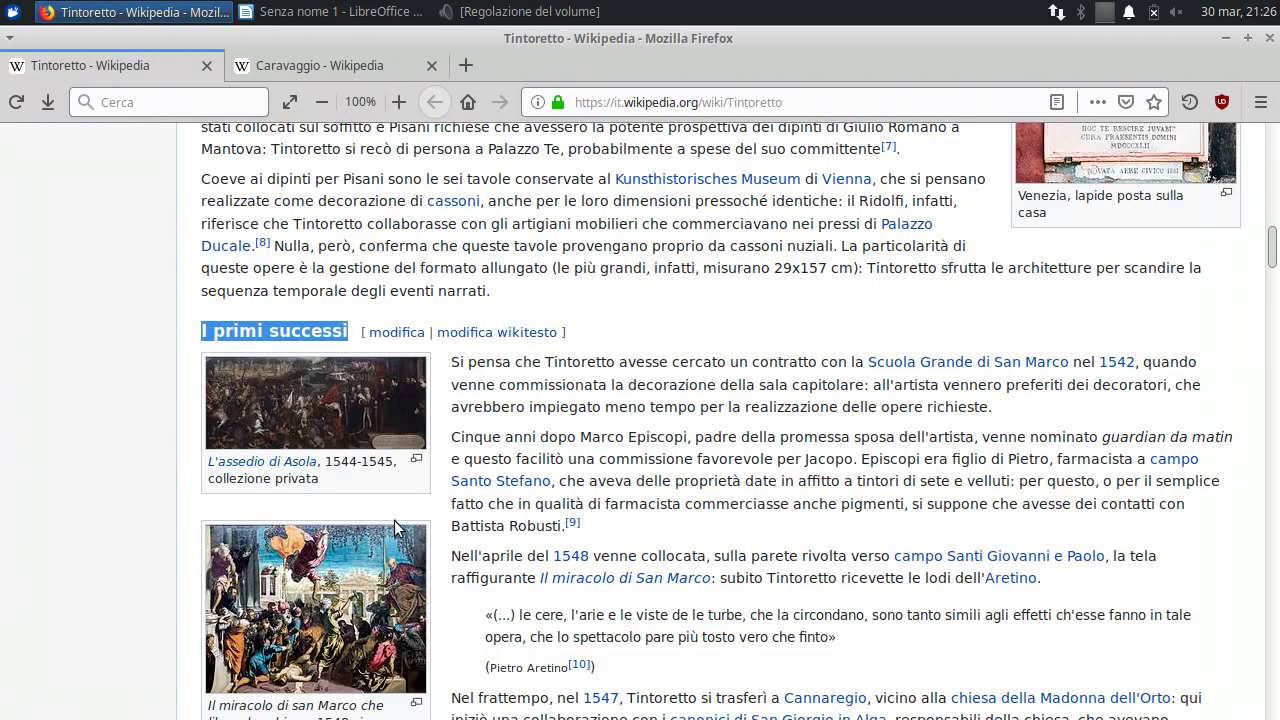
{"action": "left_click_drag", "start_coordinate": [455, 361], "coordinate": [1045, 577]}
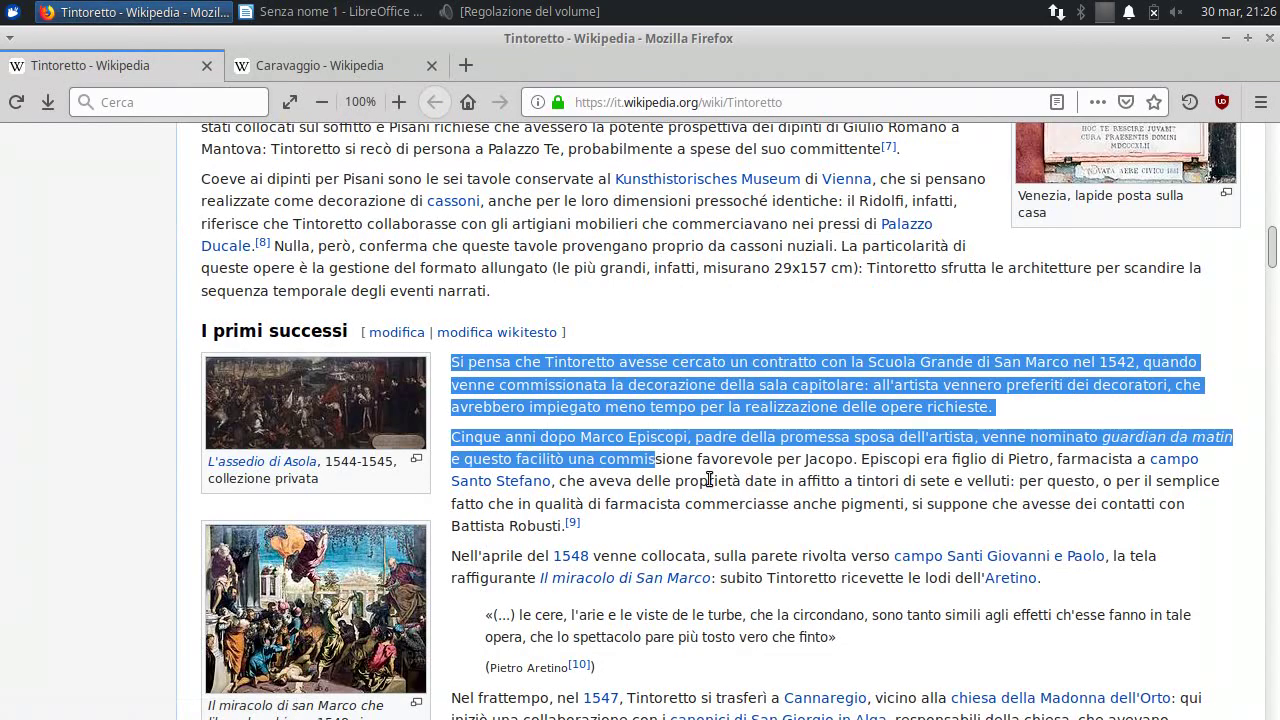
{"action": "right_click", "coordinate": [687, 361]}
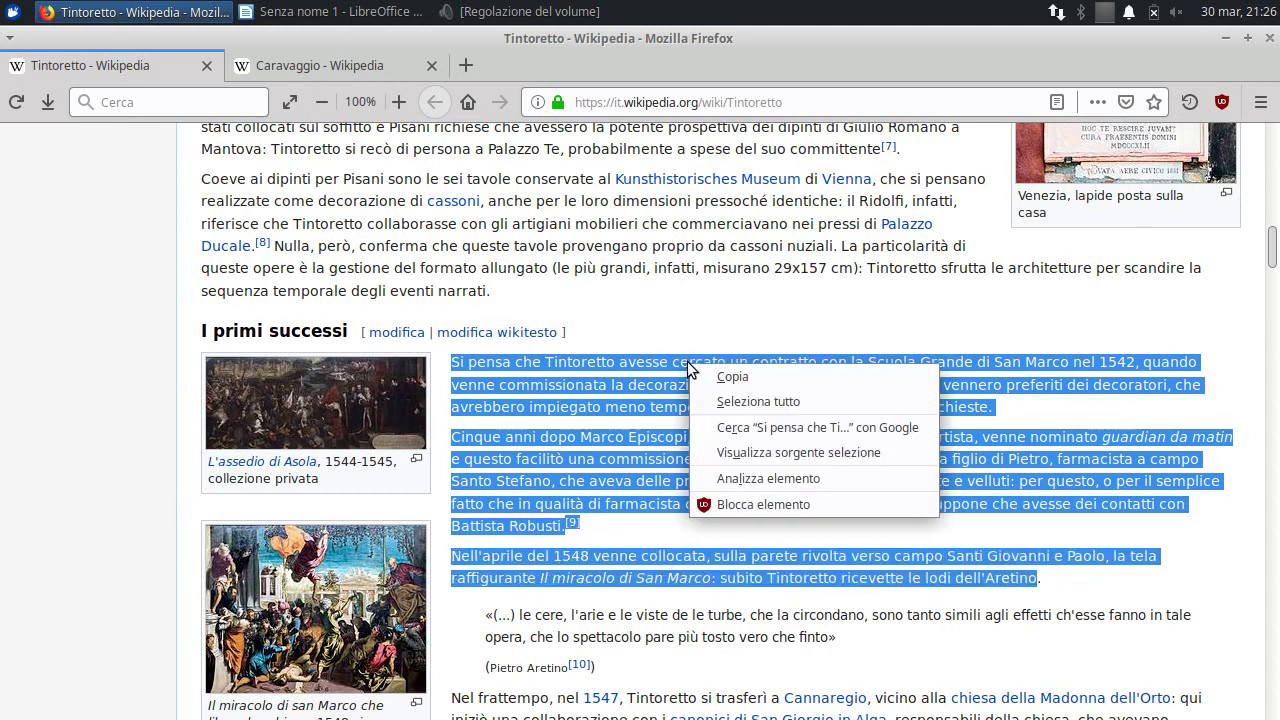
{"action": "left_click", "coordinate": [708, 378]}
{"action": "left_click", "coordinate": [330, 11]}
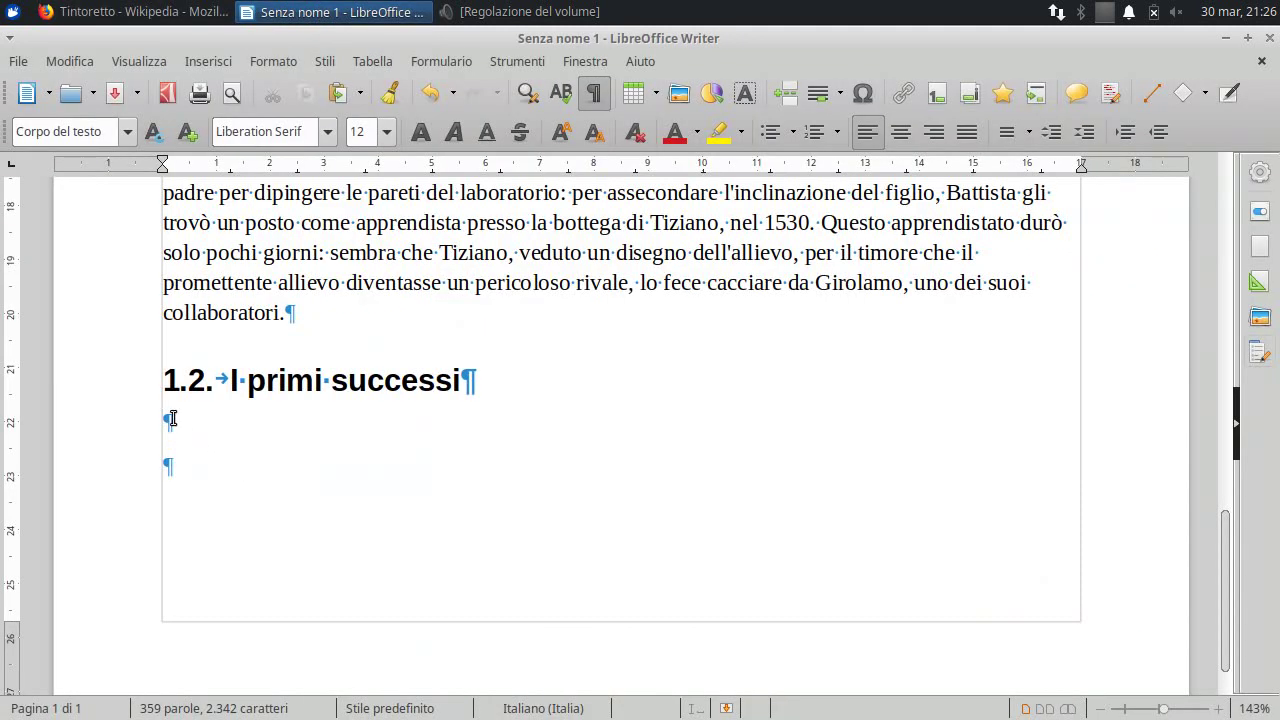
Paste the three 'I primi successi' paragraphs as unformatted text under the 1.2 heading.
{"action": "right_click", "coordinate": [174, 422]}
{"action": "mouse_move", "coordinate": [270, 458]}
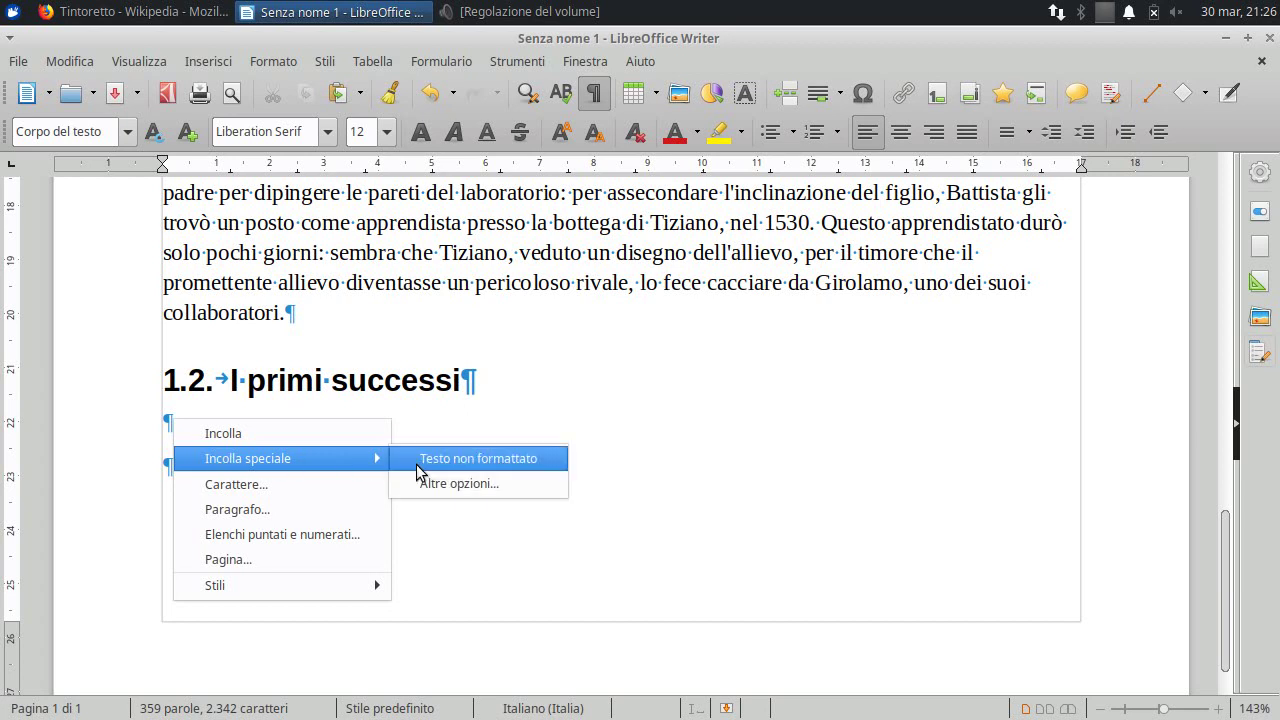
{"action": "left_click", "coordinate": [434, 462]}
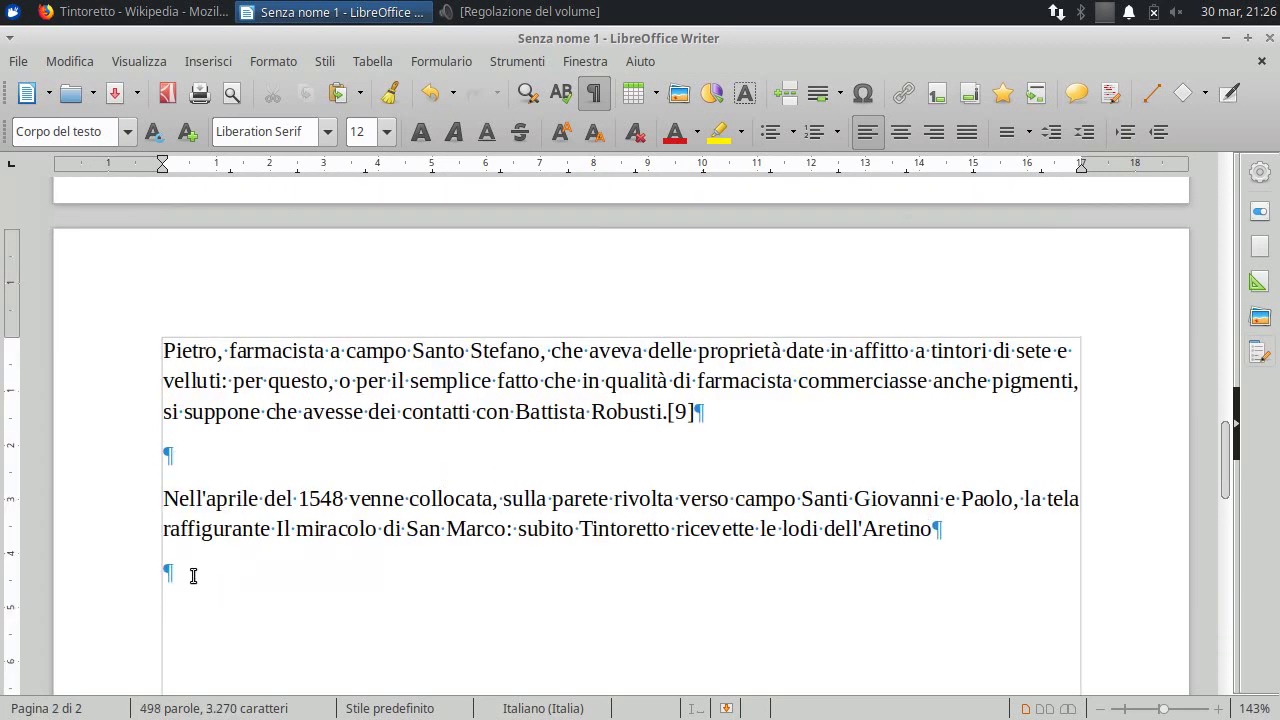
Remove the blank lines before the 'Nell'aprile' and 'Cinque anni' paragraphs.
{"action": "left_click", "coordinate": [164, 497]}
{"action": "key", "text": "BackSpace"}
{"action": "scroll", "coordinate": [370, 510], "scroll_direction": "up", "scroll_amount": 3}
{"action": "scroll", "coordinate": [375, 476], "scroll_direction": "up", "scroll_amount": 4}
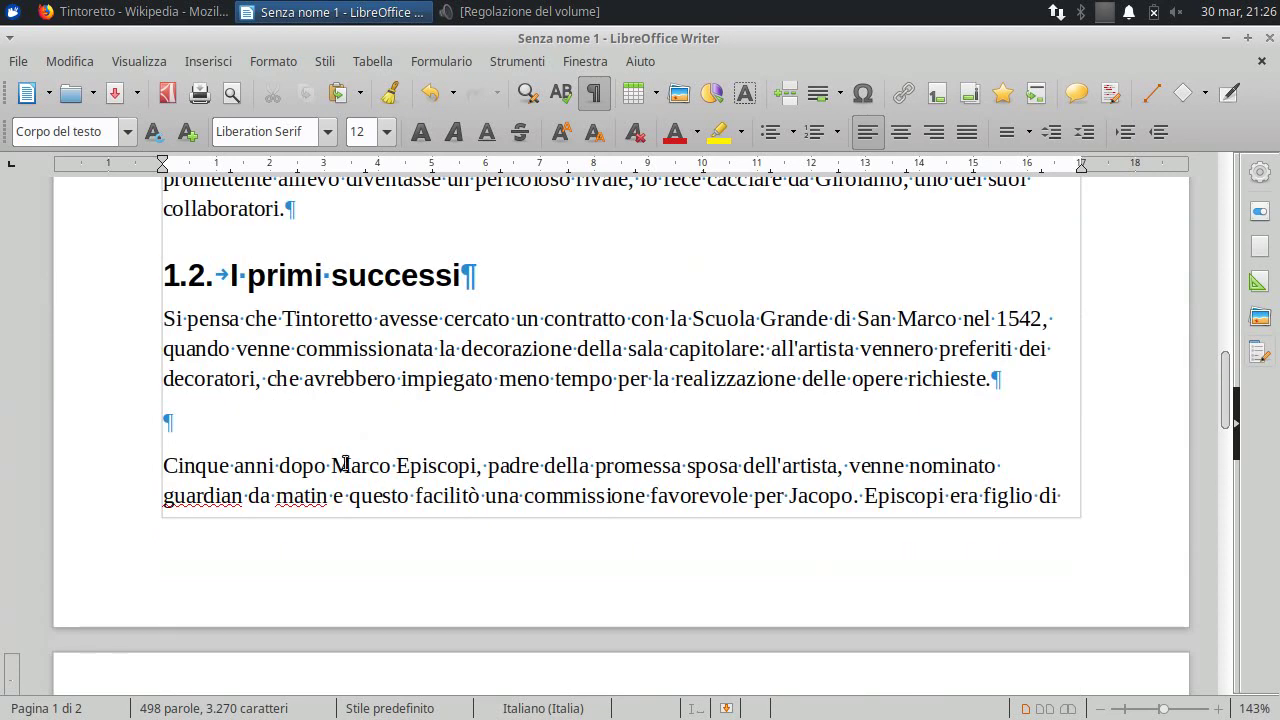
{"action": "left_click", "coordinate": [165, 465]}
{"action": "key", "text": "BackSpace"}
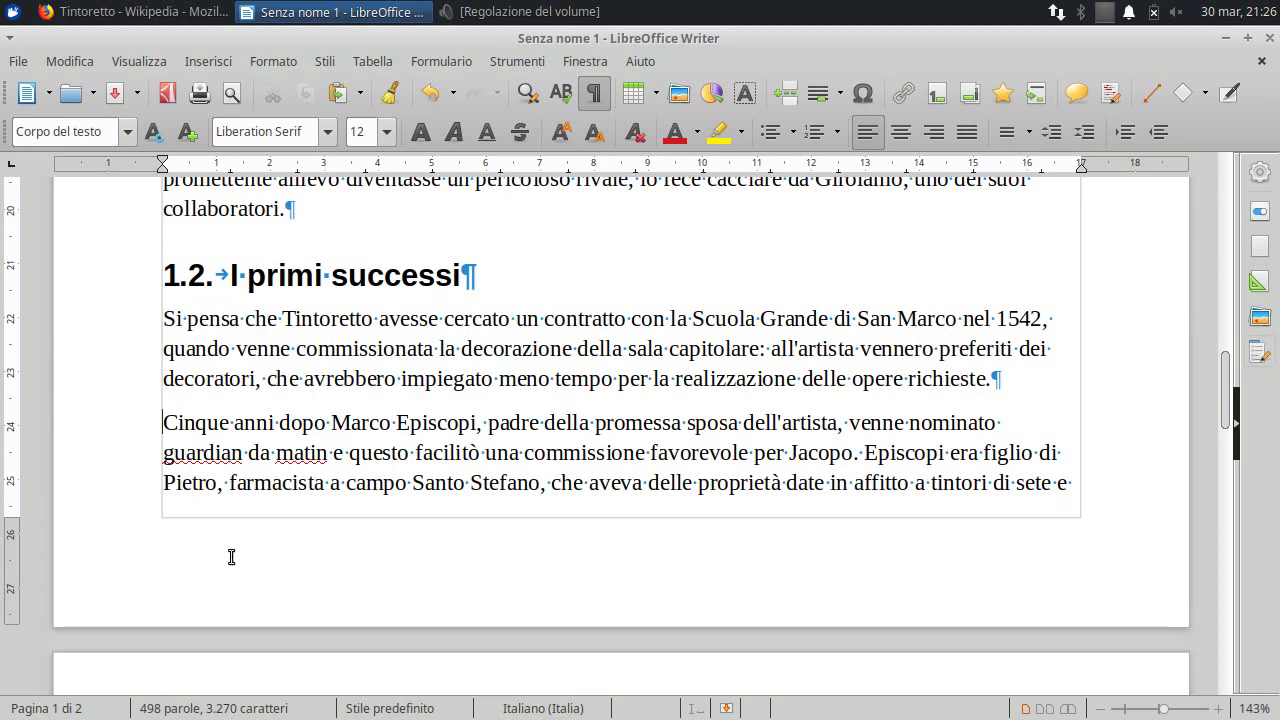
{"action": "scroll", "coordinate": [231, 557], "scroll_direction": "down", "scroll_amount": 6}
{"action": "scroll", "coordinate": [251, 575], "scroll_direction": "down", "scroll_amount": 1}
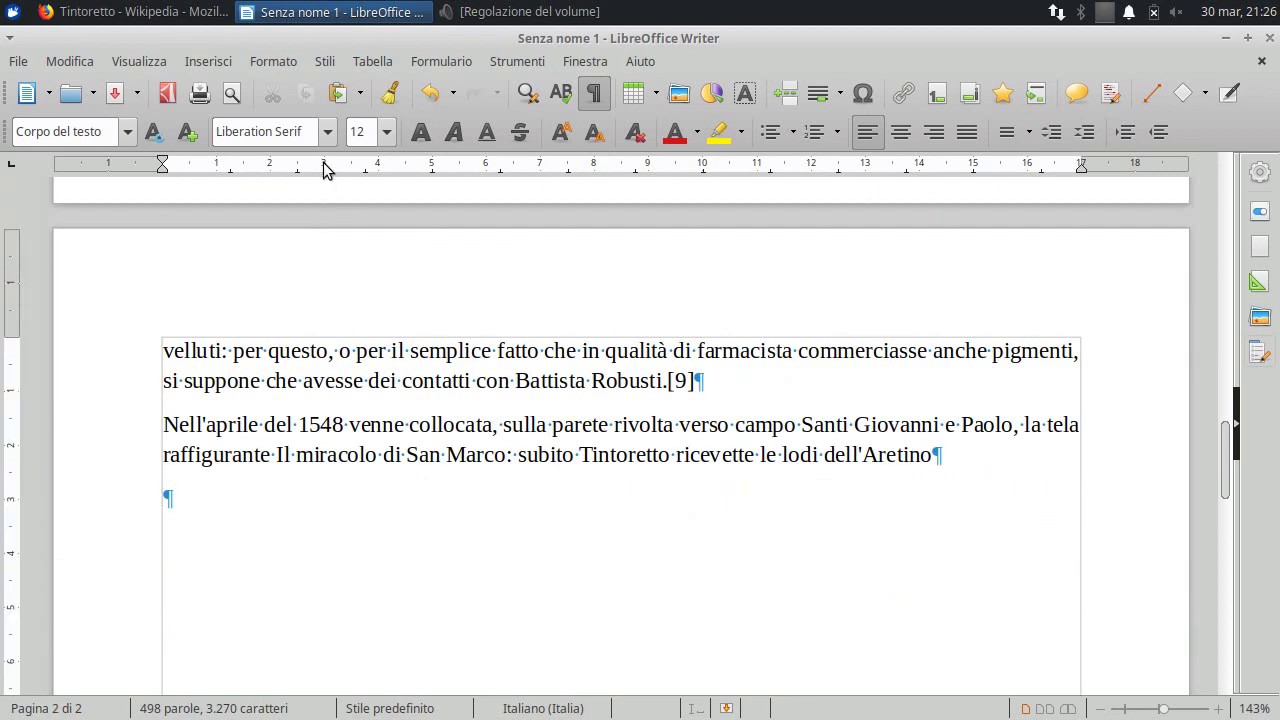
Insert two page breaks after the I primi successi text so an empty fourth page begins.
{"action": "left_click", "coordinate": [217, 62]}
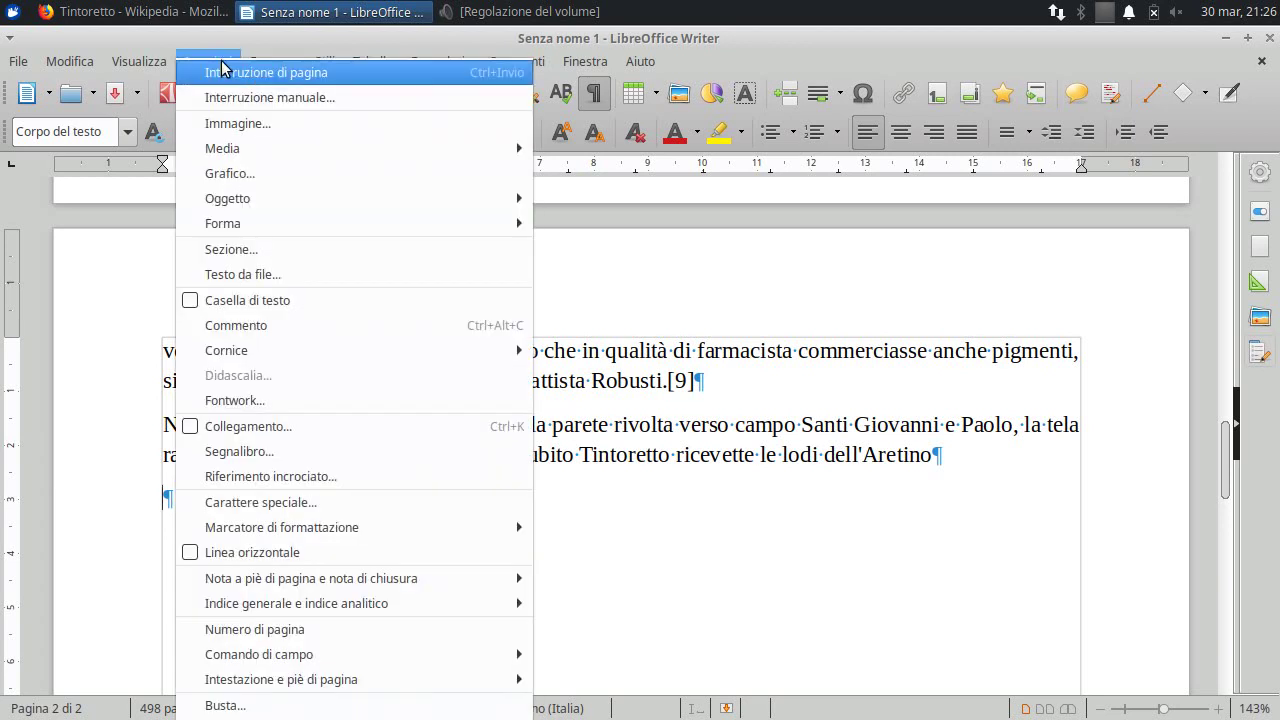
{"action": "left_click", "coordinate": [228, 74]}
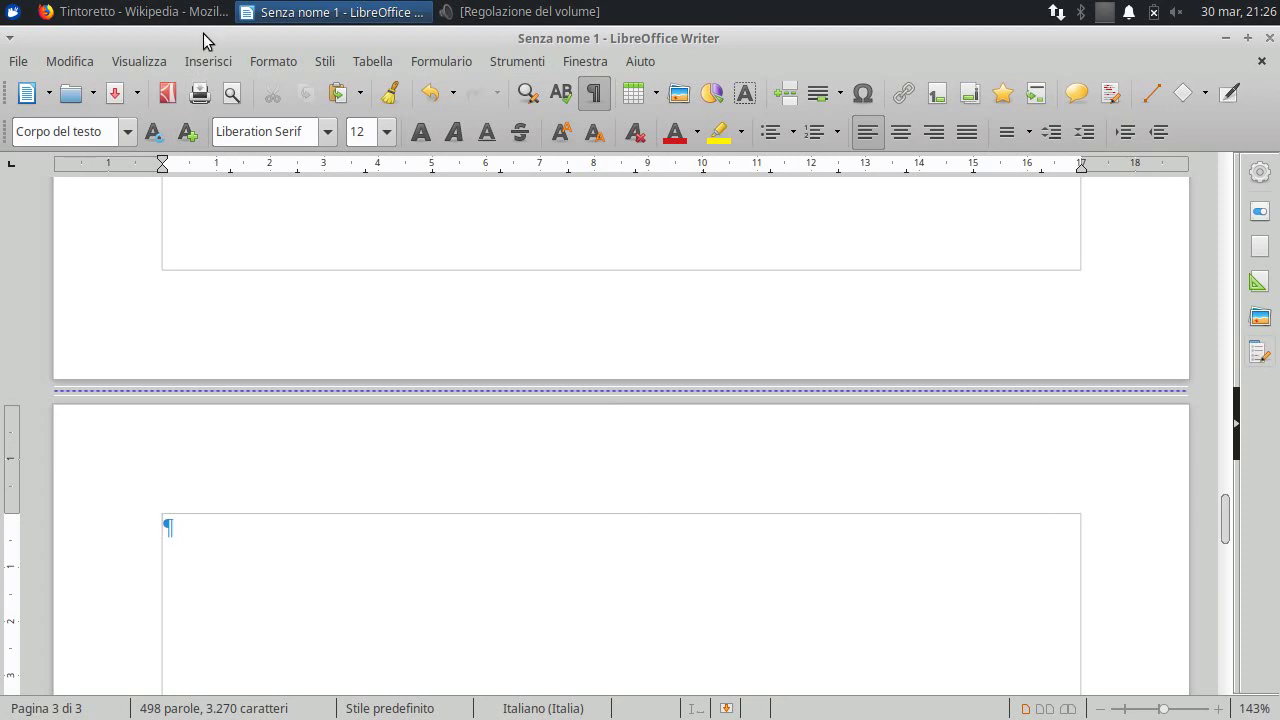
{"action": "left_click", "coordinate": [204, 66]}
{"action": "left_click", "coordinate": [228, 74]}
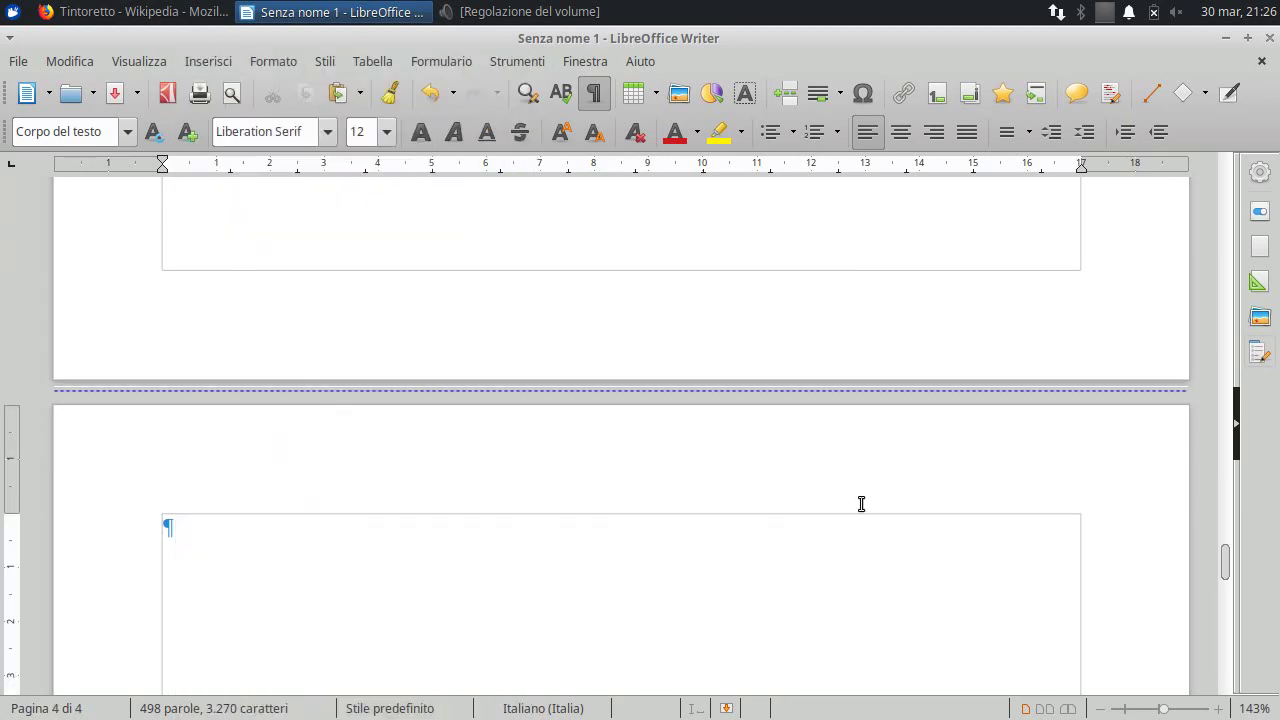
{"action": "mouse_move", "coordinate": [1227, 563]}
{"action": "left_mouse_down"}
{"action": "mouse_move", "coordinate": [1220, 457]}
{"action": "mouse_move", "coordinate": [1227, 570]}
{"action": "left_mouse_up"}
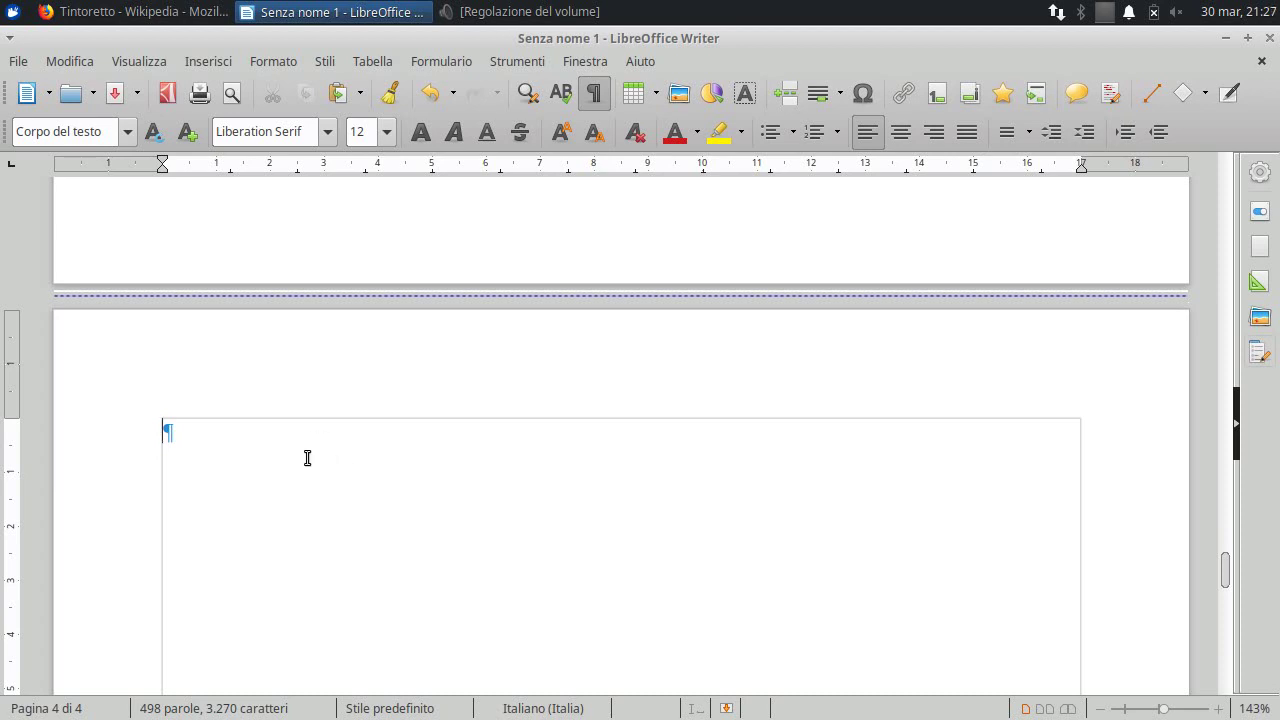
Insert an Indice generale table of contents on the empty page.
{"action": "left_click", "coordinate": [216, 61]}
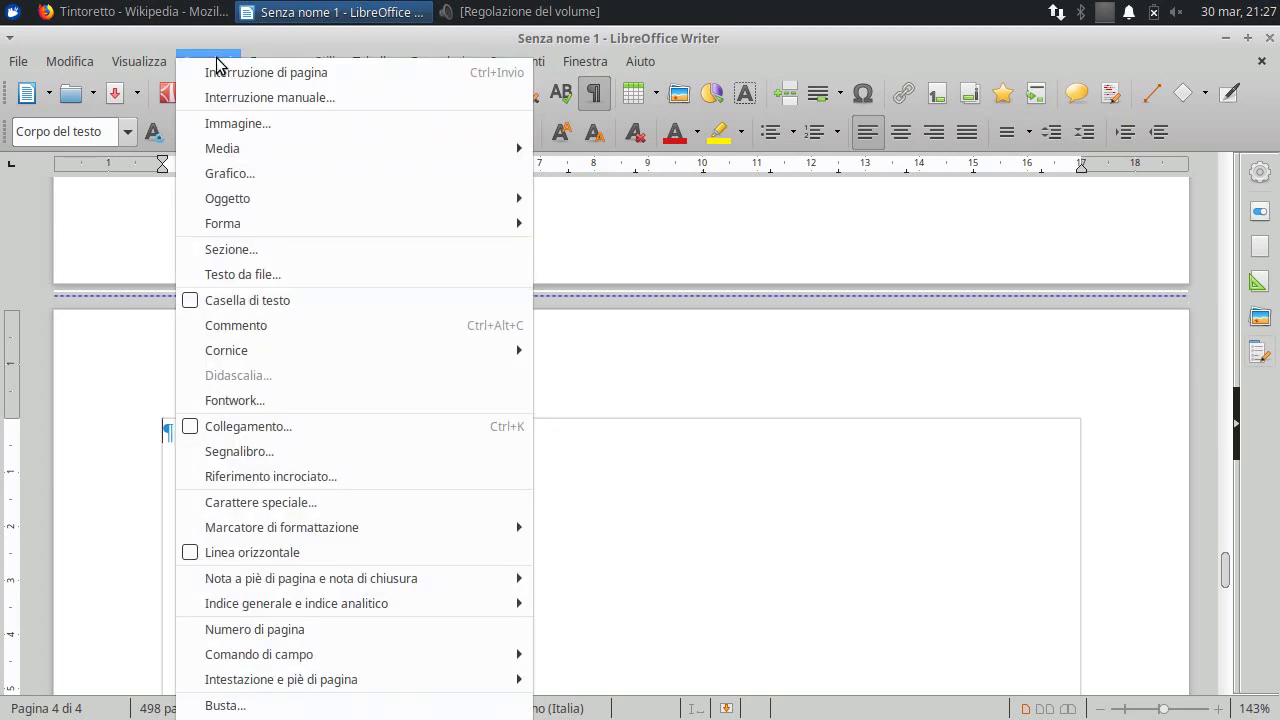
{"action": "mouse_move", "coordinate": [289, 605]}
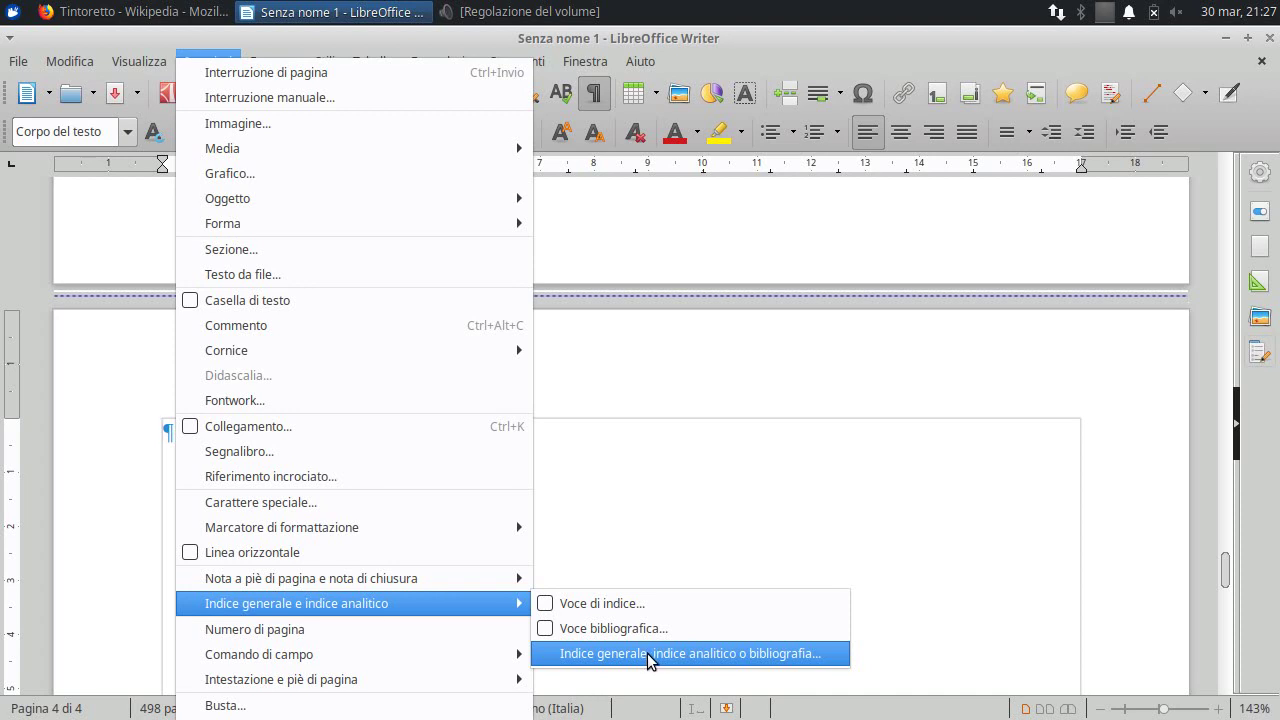
{"action": "left_click", "coordinate": [648, 653]}
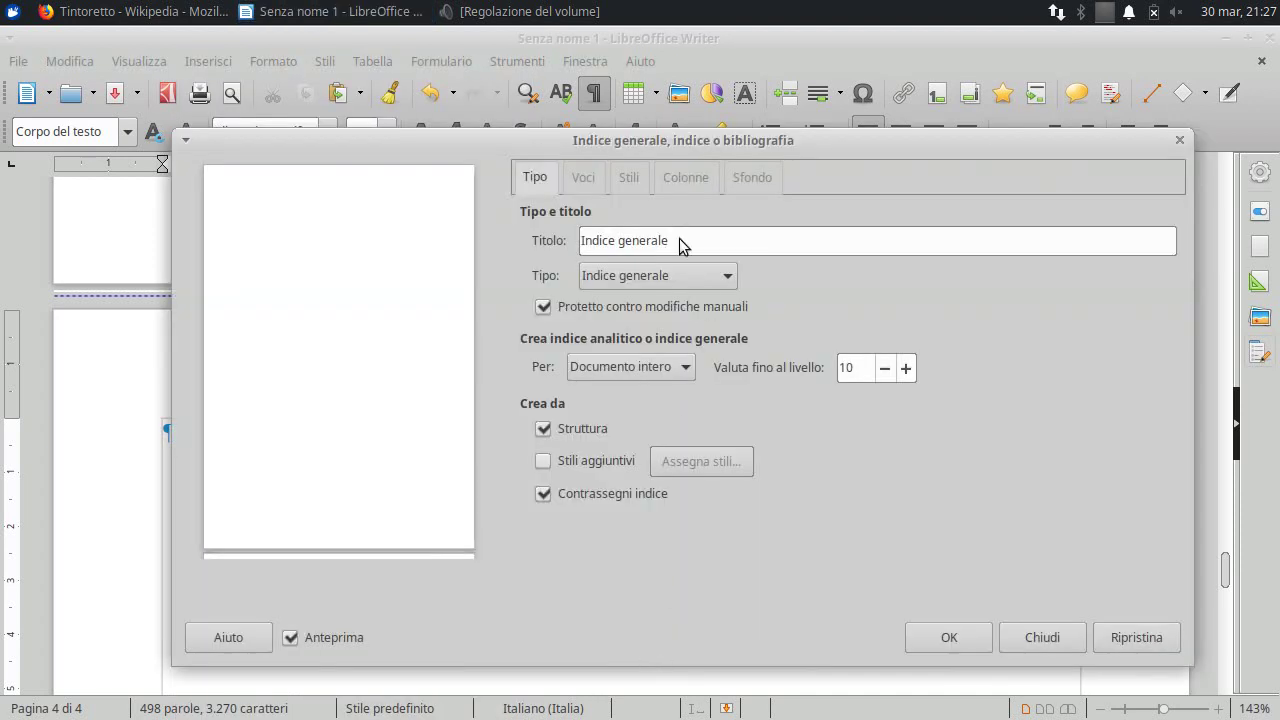
{"action": "left_click", "coordinate": [945, 632]}
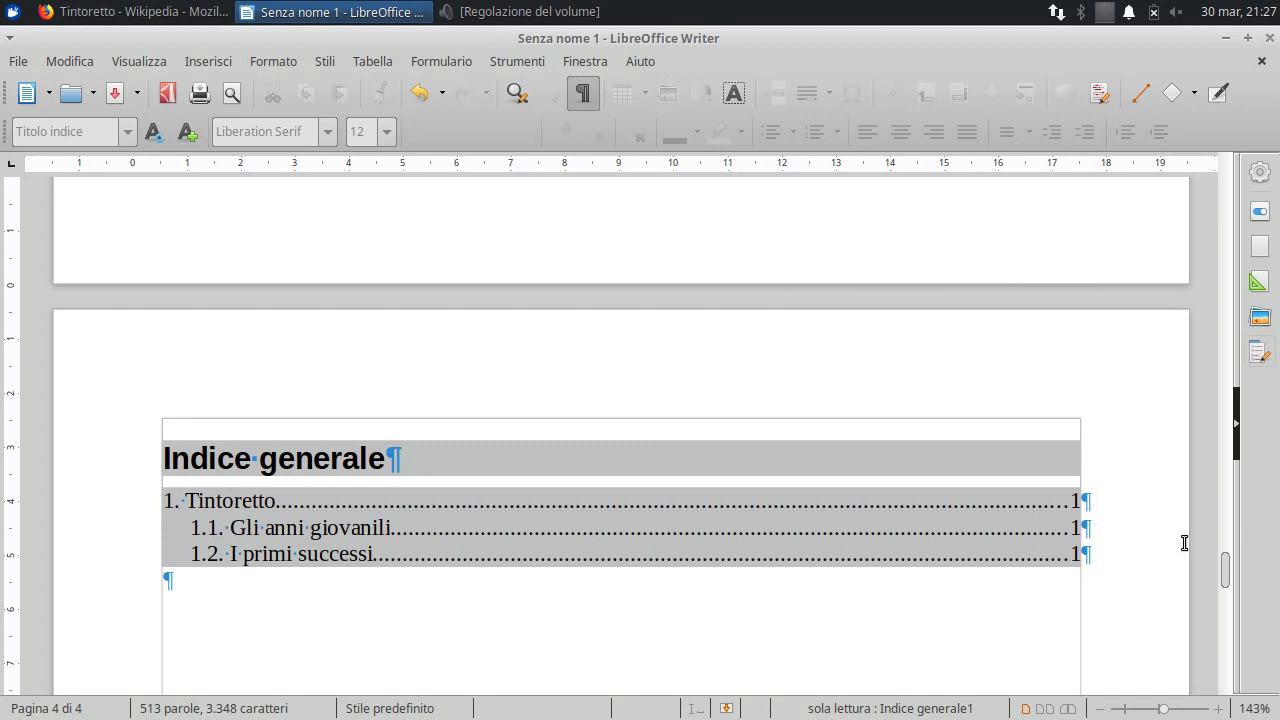
With the cursor in the empty page 3 frame, copy the Caravaggio article title from Wikipedia.
{"action": "mouse_move", "coordinate": [1226, 571]}
{"action": "left_mouse_down"}
{"action": "mouse_move", "coordinate": [1248, 430]}
{"action": "mouse_move", "coordinate": [1277, 420]}
{"action": "mouse_move", "coordinate": [1272, 443]}
{"action": "left_mouse_up"}
{"action": "left_click", "coordinate": [191, 400]}
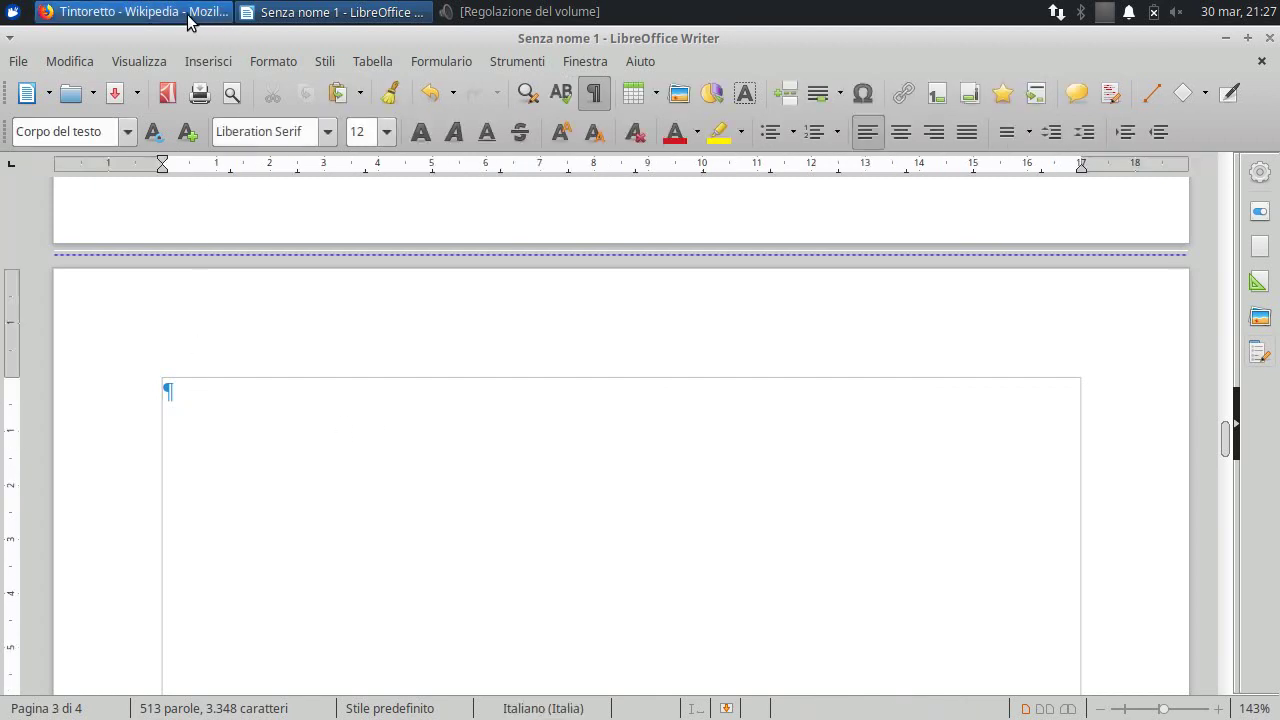
{"action": "left_click", "coordinate": [190, 22]}
{"action": "left_click", "coordinate": [320, 65]}
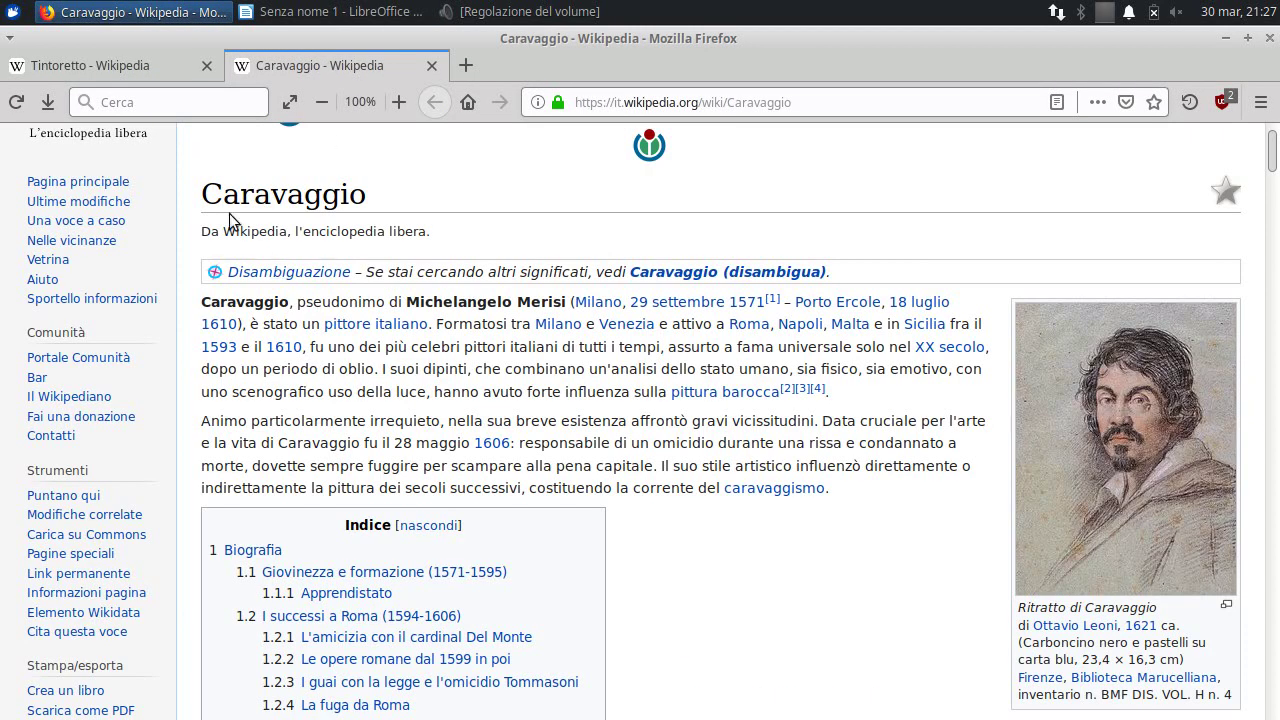
{"action": "left_click_drag", "start_coordinate": [205, 192], "coordinate": [370, 200]}
{"action": "right_click", "coordinate": [312, 200]}
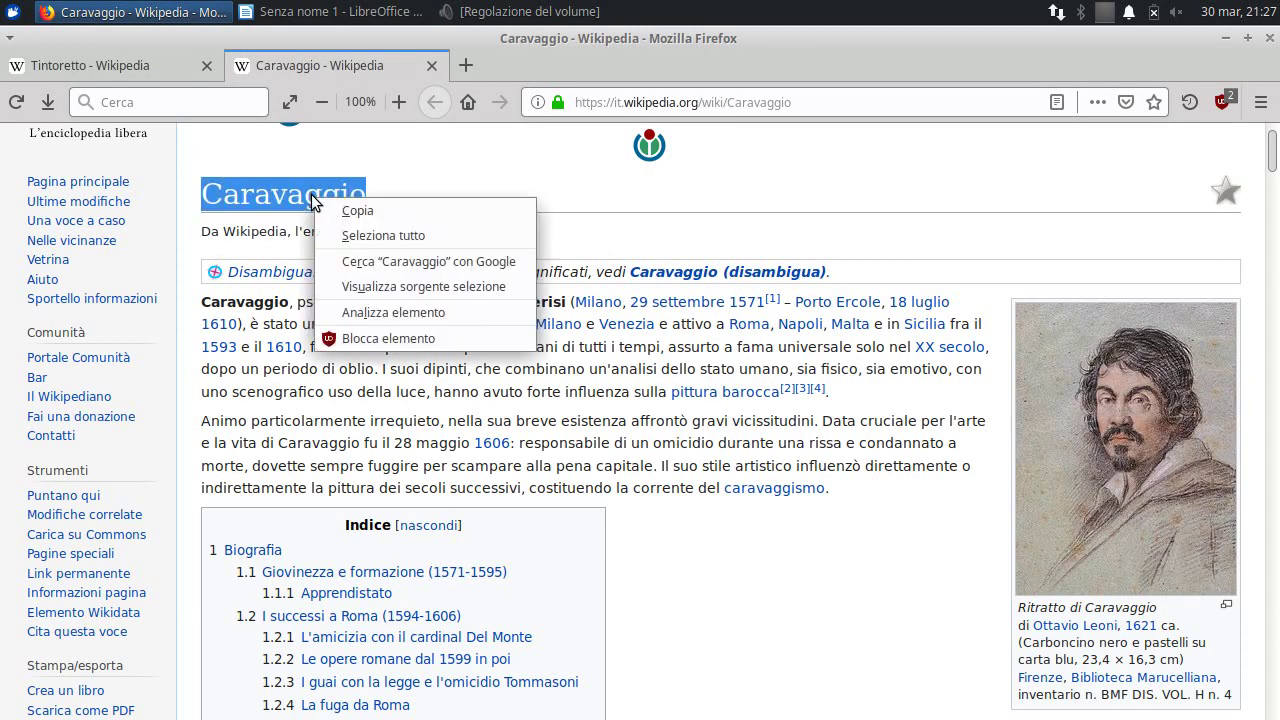
{"action": "left_click", "coordinate": [345, 210]}
{"action": "left_click", "coordinate": [330, 11]}
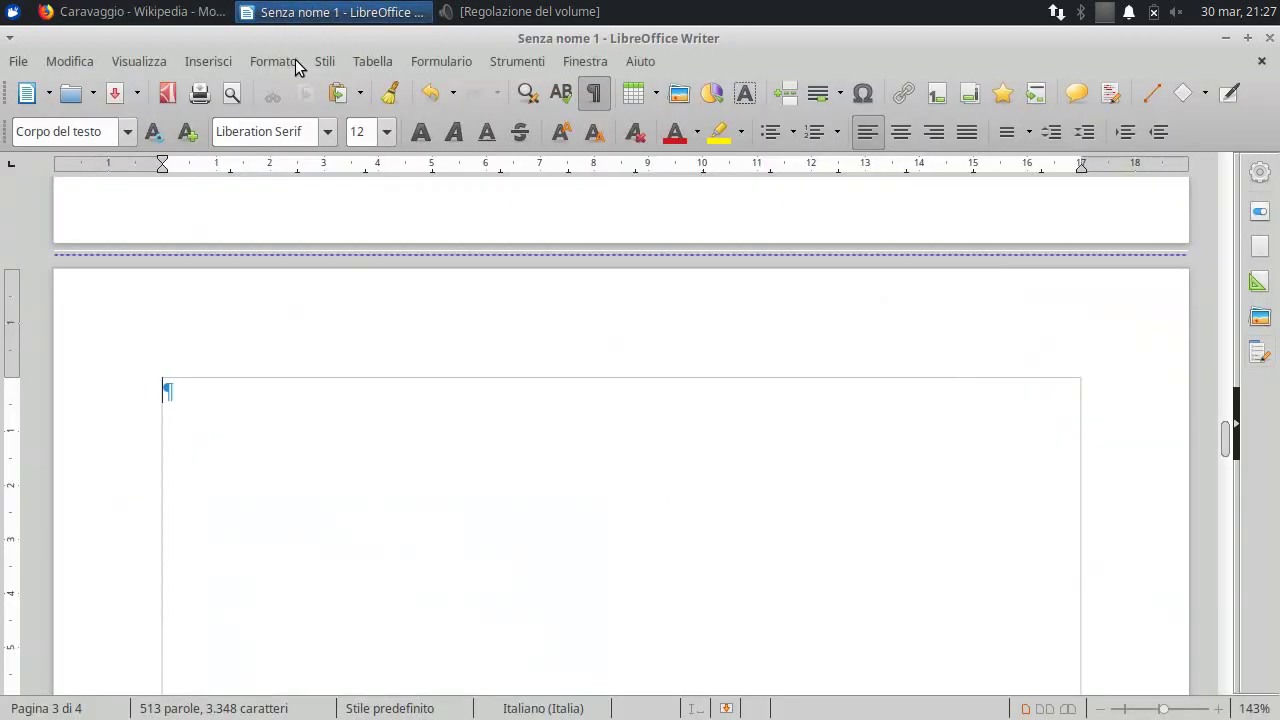
Paste 'Caravaggio' as plain text in Titolo 1 style, giving heading '2. Caravaggio' plus an empty paragraph.
{"action": "right_click", "coordinate": [167, 397]}
{"action": "mouse_move", "coordinate": [323, 437]}
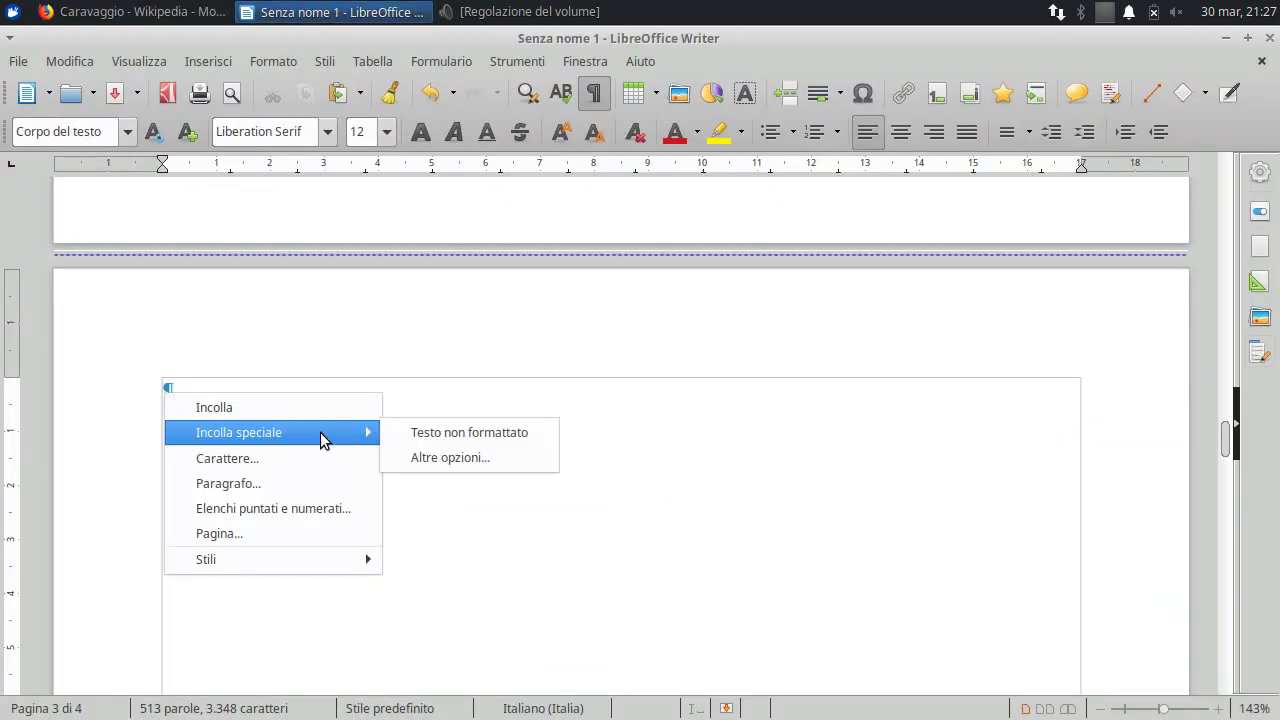
{"action": "left_click", "coordinate": [418, 432]}
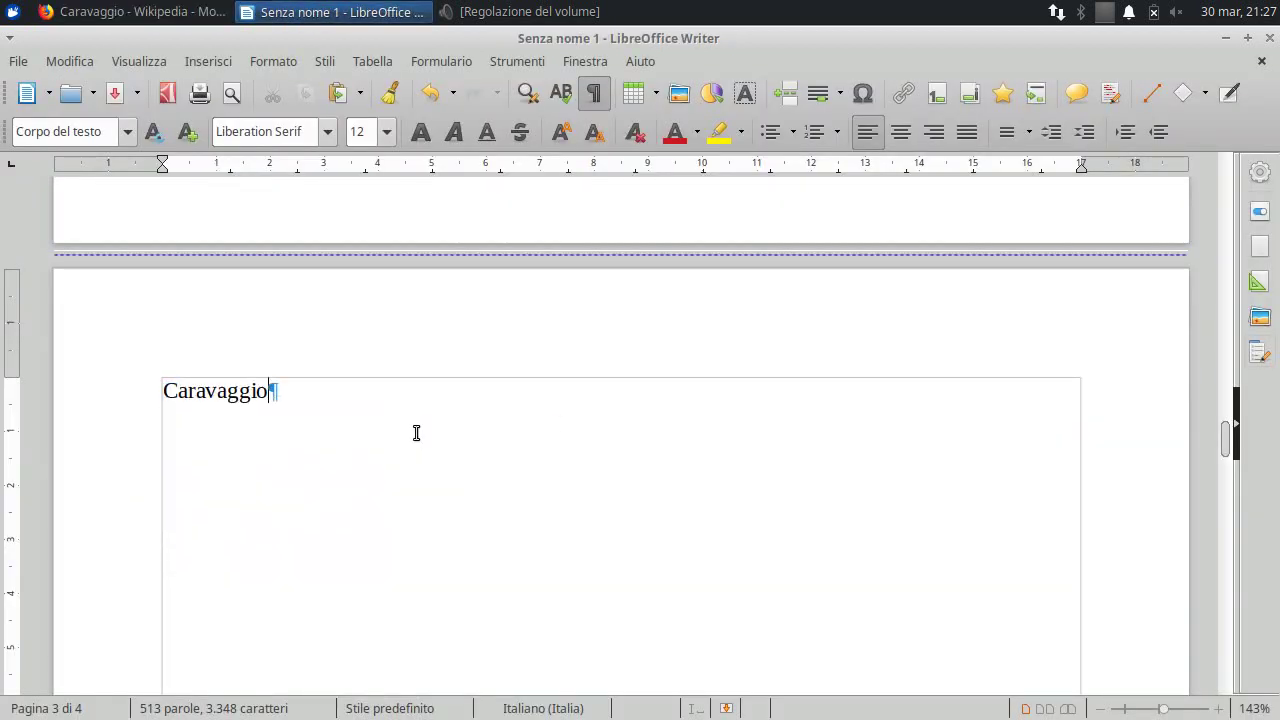
{"action": "left_click", "coordinate": [129, 133]}
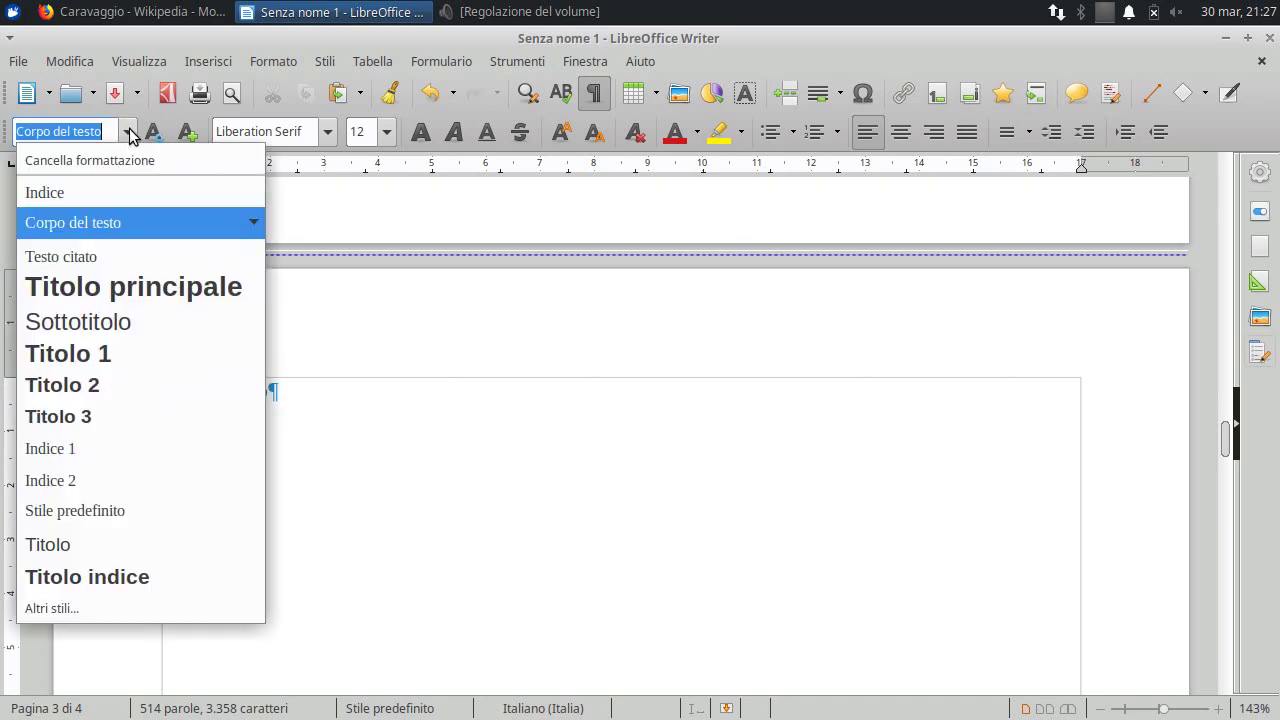
{"action": "left_click", "coordinate": [84, 356]}
{"action": "key", "text": "Return"}
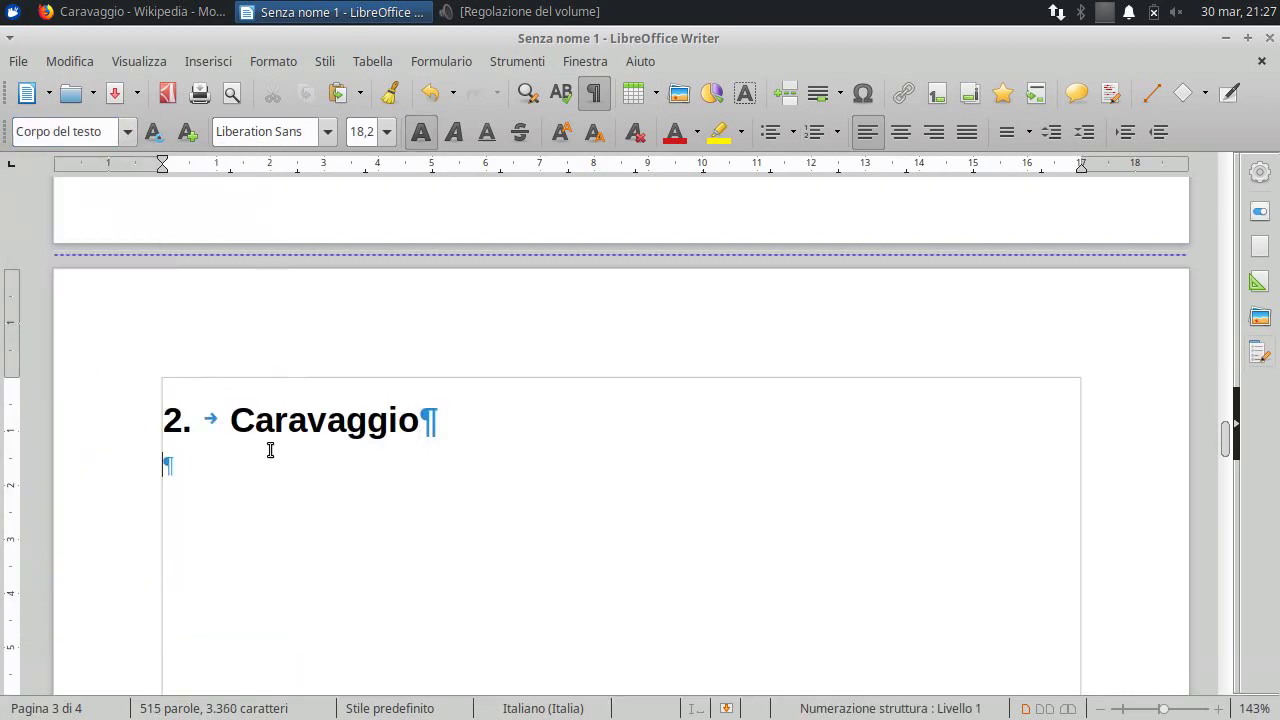
{"action": "left_click", "coordinate": [128, 133]}
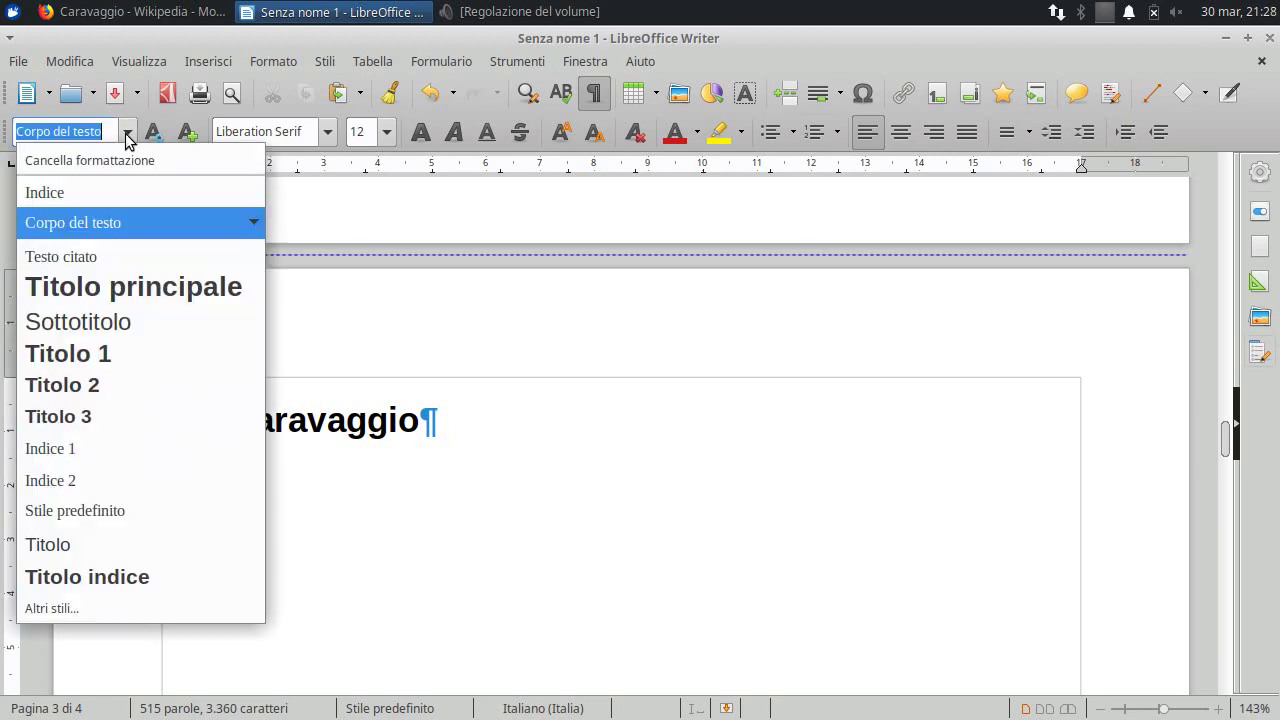
{"action": "left_click", "coordinate": [128, 133]}
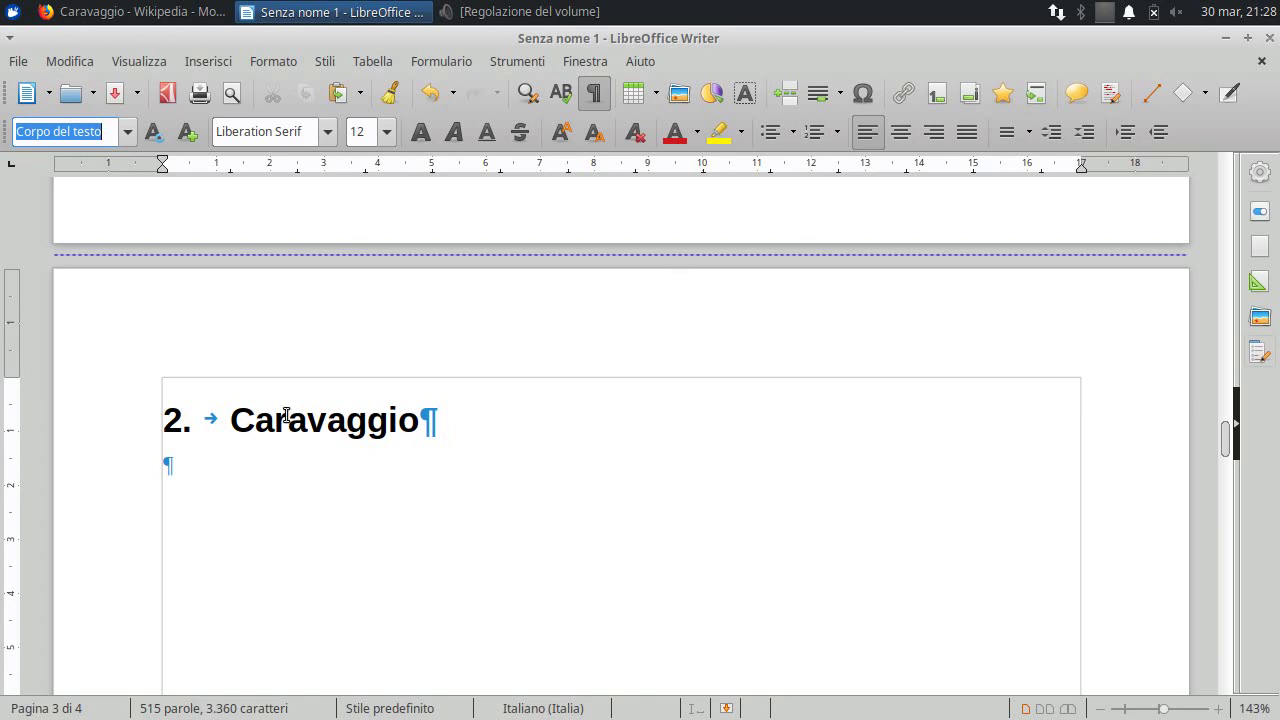
{"action": "left_click", "coordinate": [189, 464]}
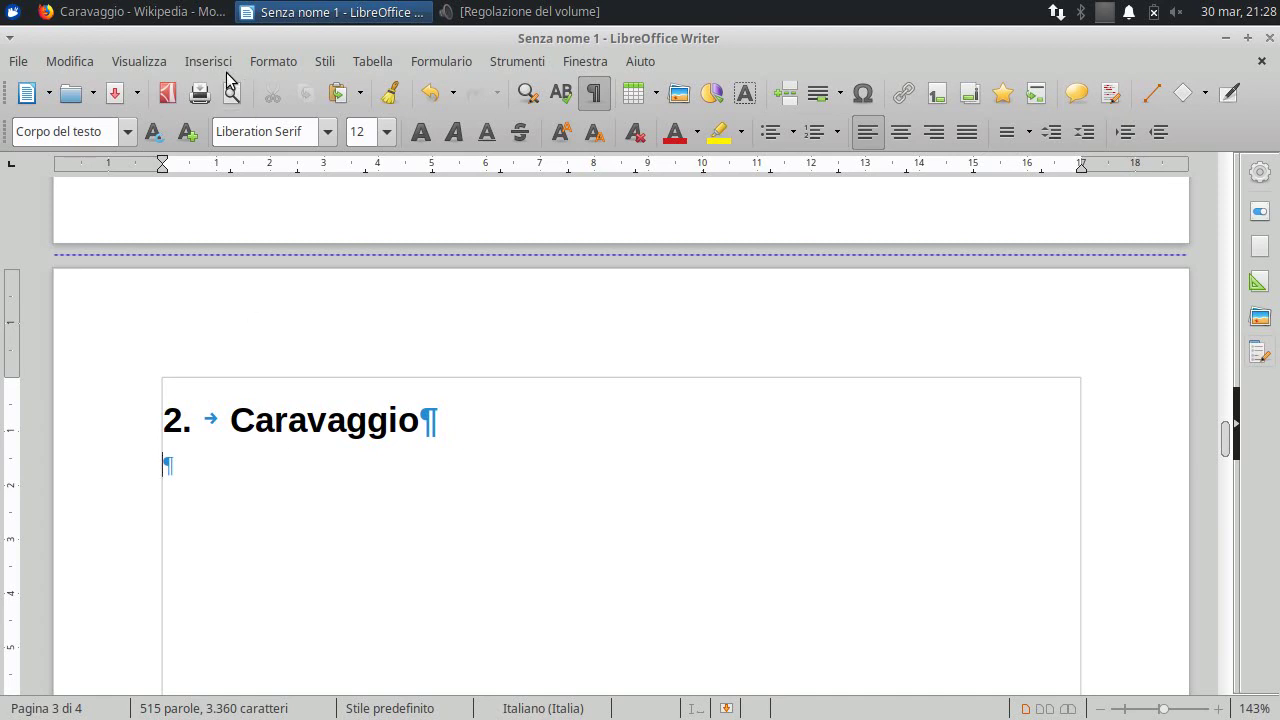
{"action": "left_click", "coordinate": [190, 12]}
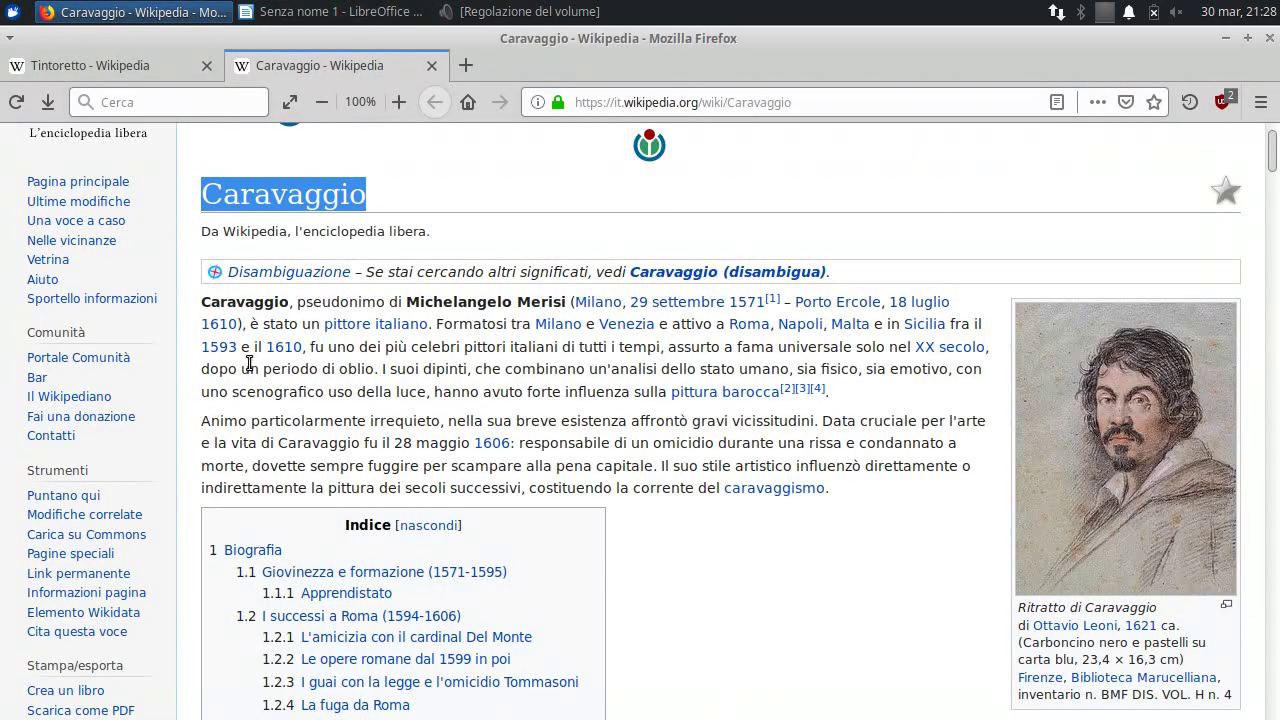
Copy the 'Giovinezza e formazione' subheading from the Biografia part of the Caravaggio article.
{"action": "scroll", "coordinate": [258, 380], "scroll_direction": "down", "scroll_amount": 5}
{"action": "scroll", "coordinate": [257, 349], "scroll_direction": "down", "scroll_amount": 7}
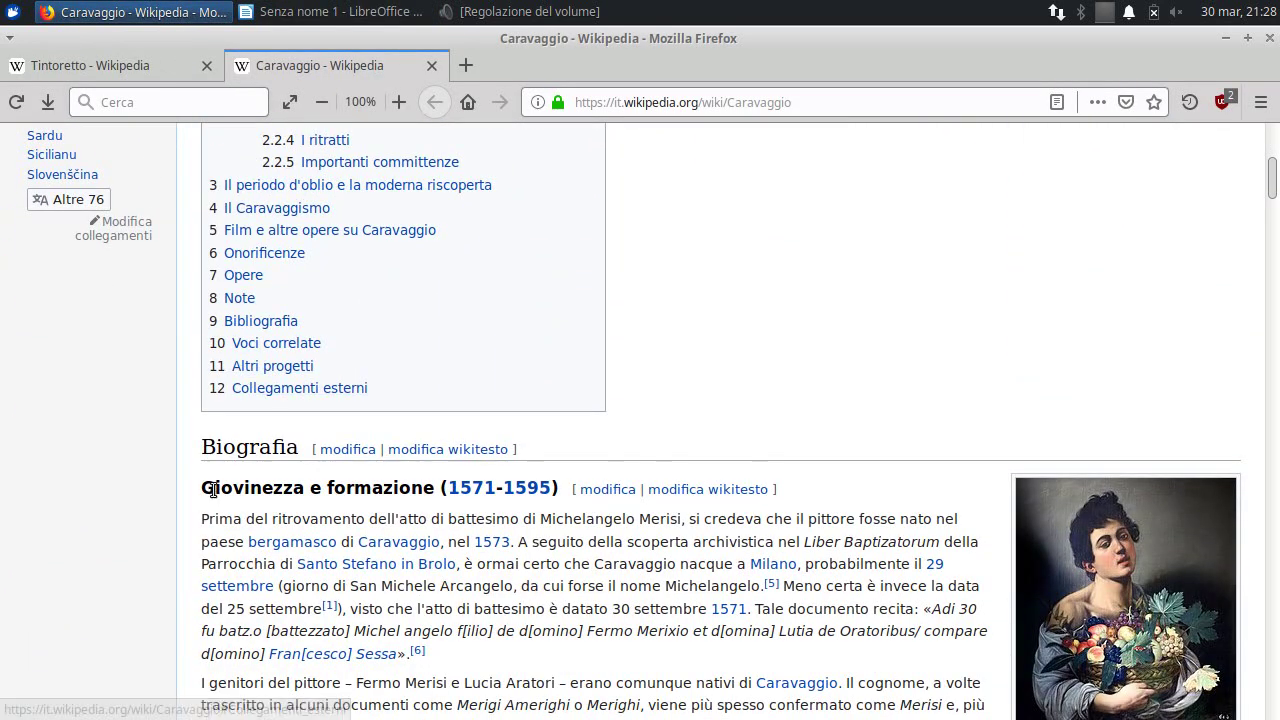
{"action": "left_click_drag", "start_coordinate": [202, 489], "coordinate": [418, 491]}
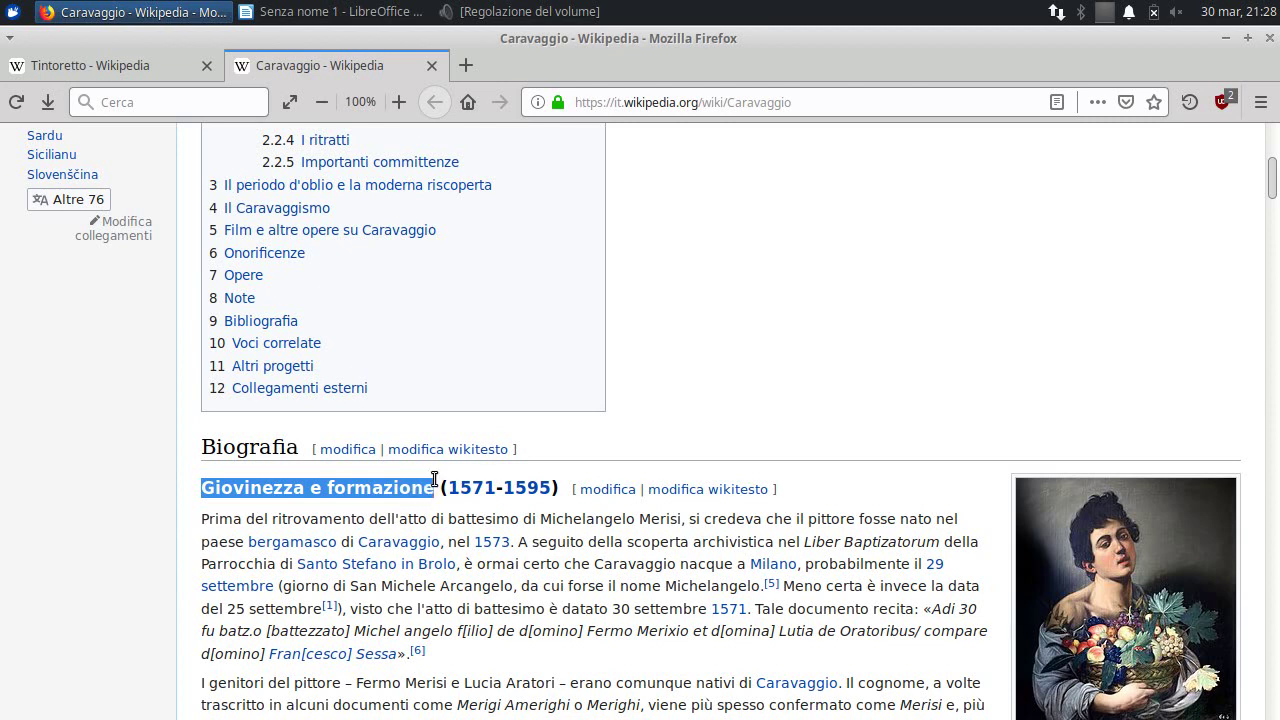
{"action": "right_click", "coordinate": [304, 489]}
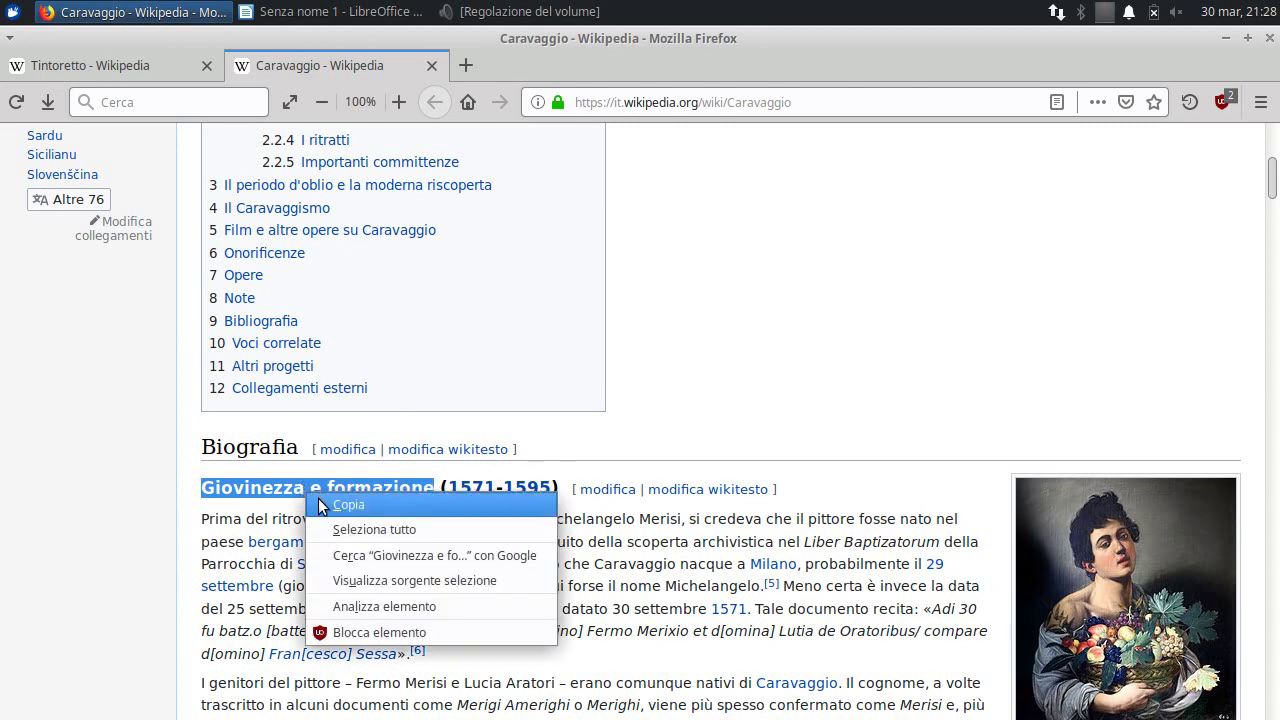
{"action": "left_click", "coordinate": [321, 501]}
{"action": "left_click", "coordinate": [340, 12]}
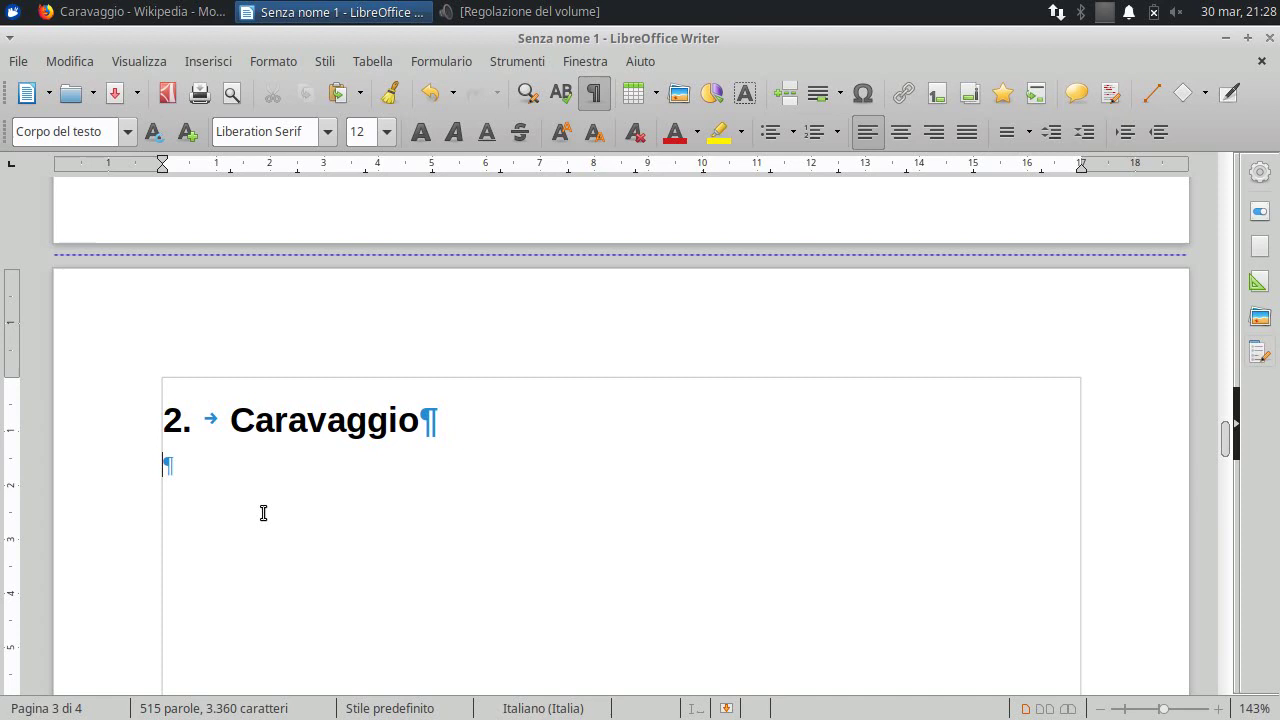
Paste 'Giovinezza e formazione' as plain text and apply Titolo 2, making it subheading 2.1.
{"action": "right_click", "coordinate": [169, 458]}
{"action": "mouse_move", "coordinate": [357, 503]}
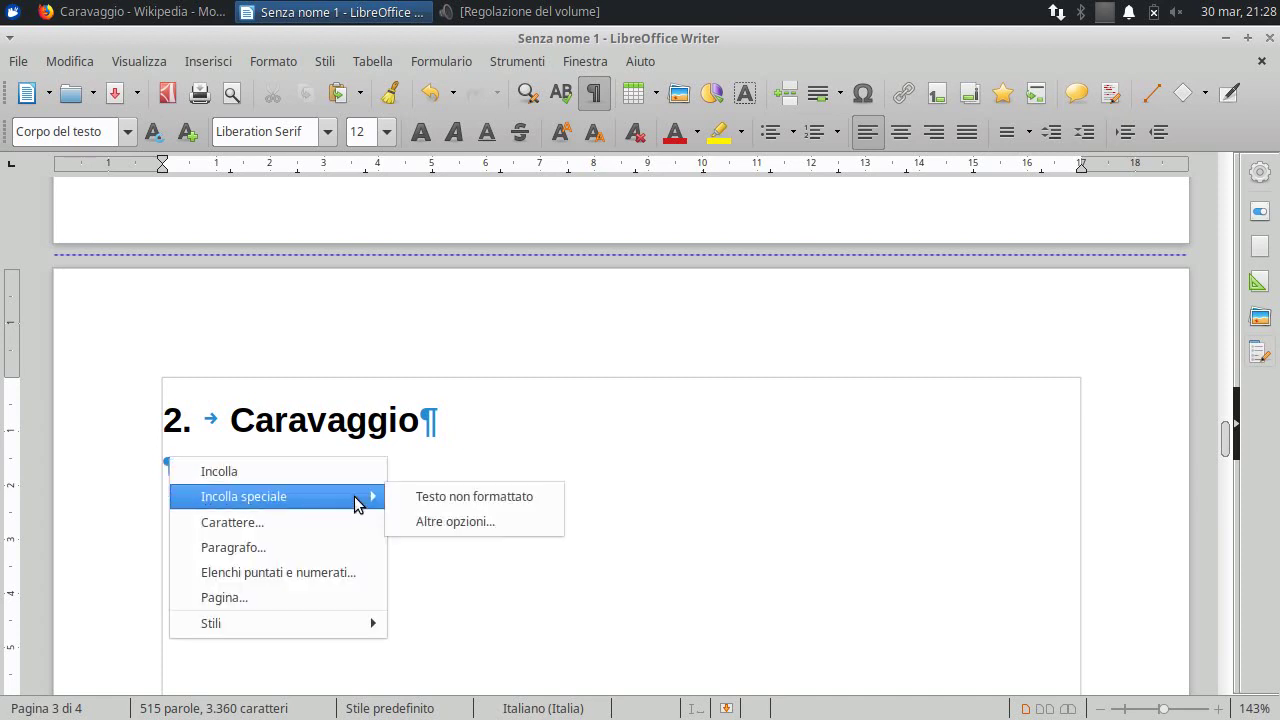
{"action": "left_click", "coordinate": [428, 500]}
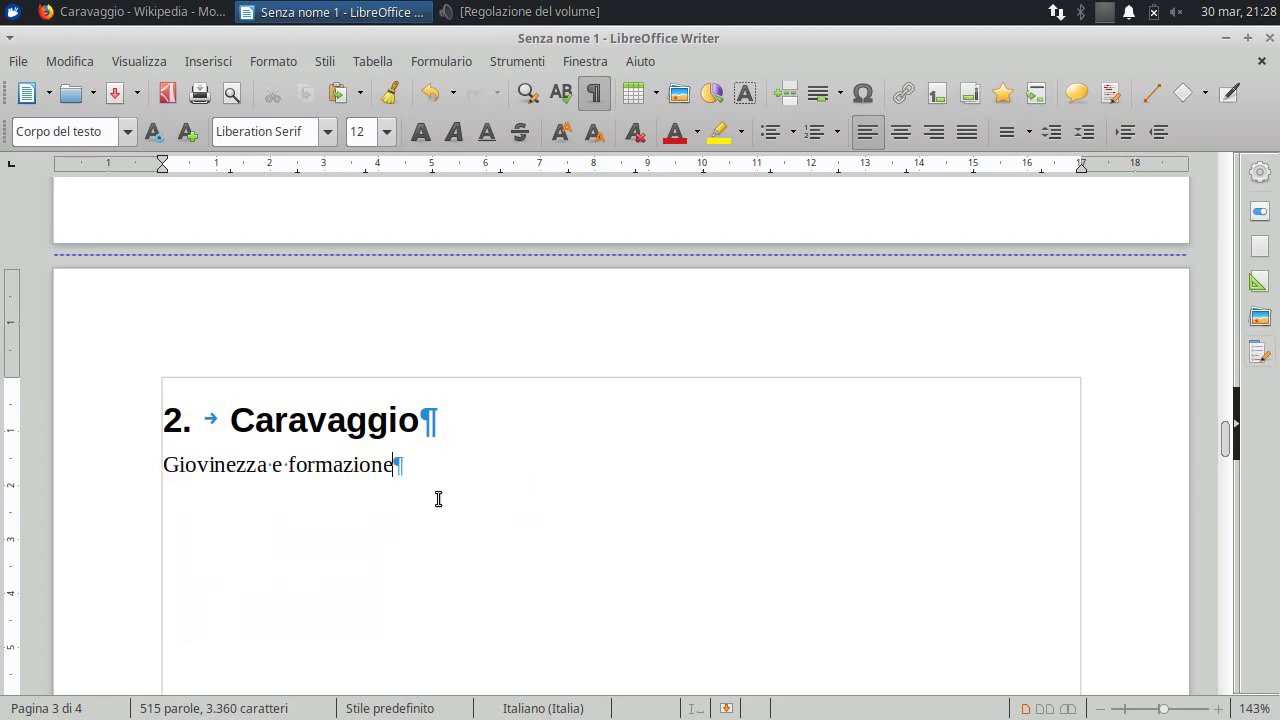
{"action": "left_click", "coordinate": [125, 131]}
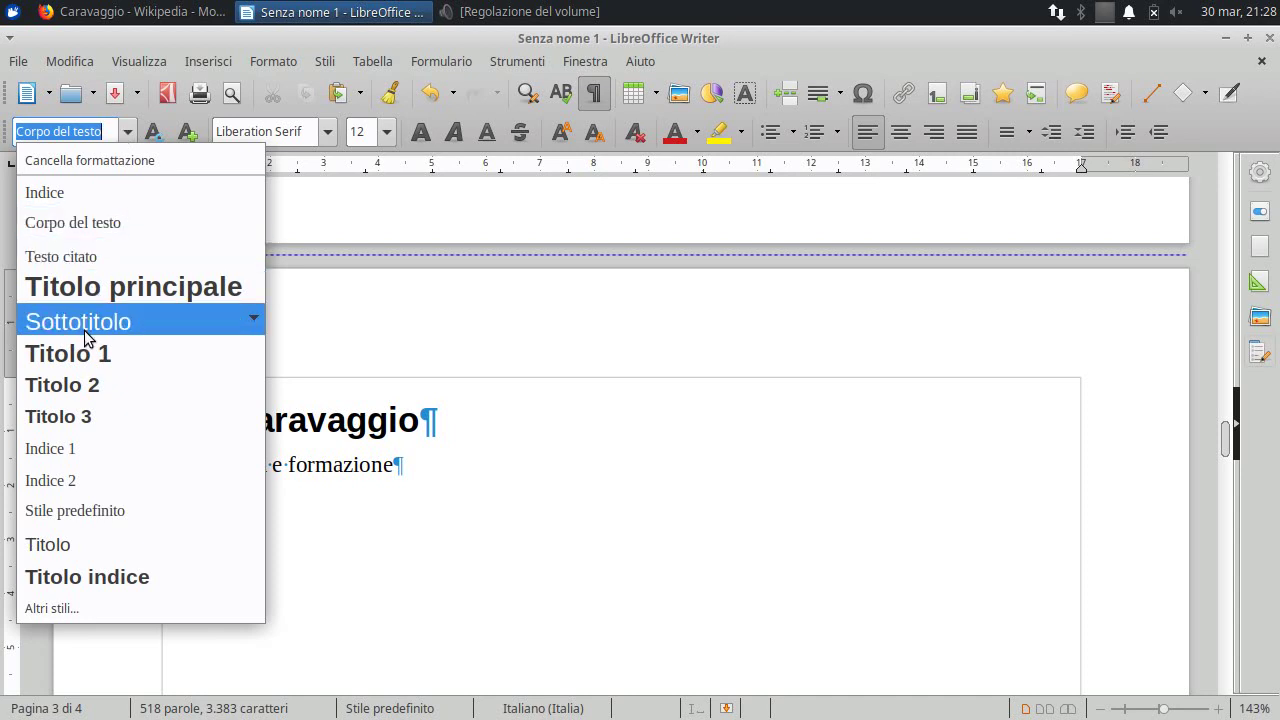
{"action": "left_click", "coordinate": [73, 390]}
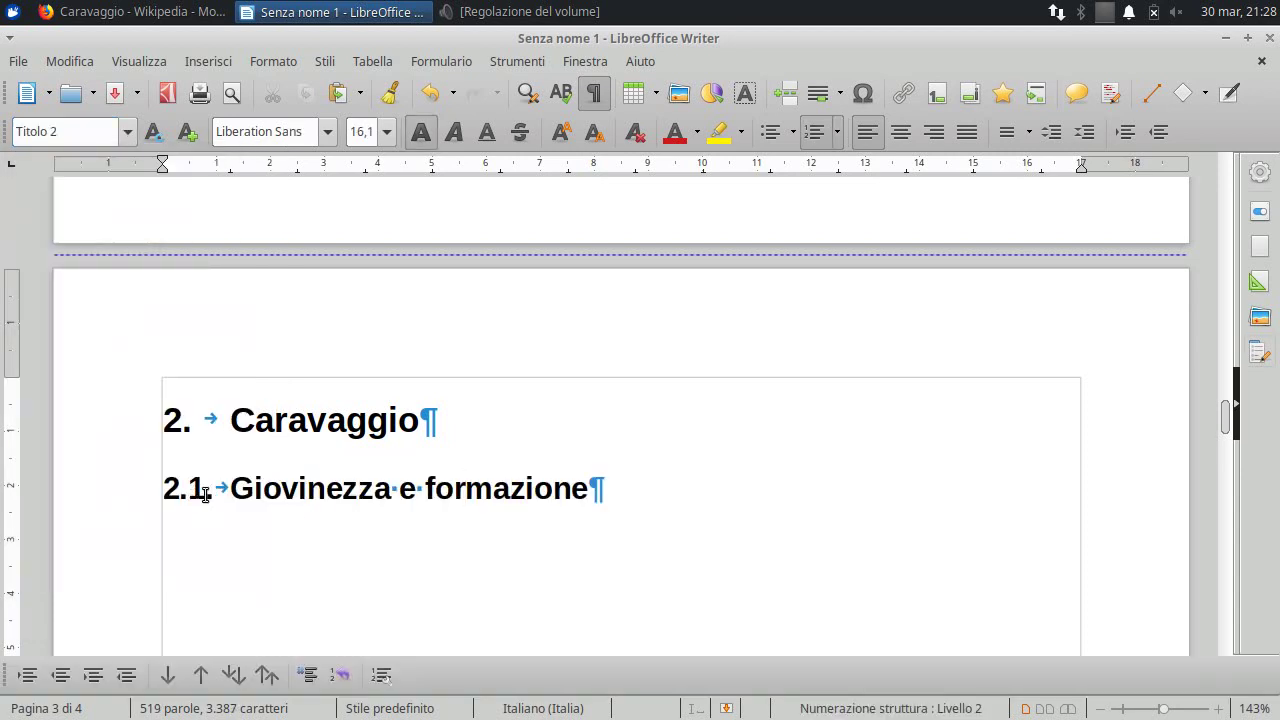
Undo the accidental split of the subheading and add an empty body paragraph below it.
{"action": "key", "text": "Return"}
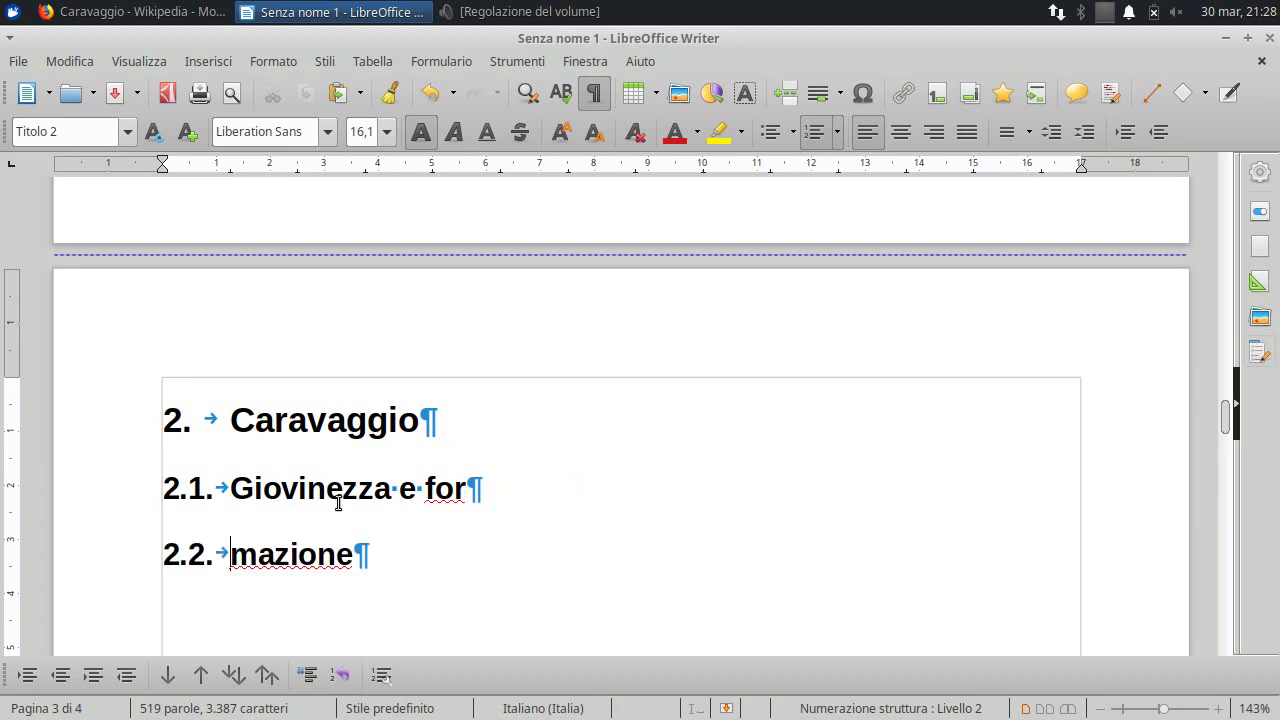
{"action": "key", "text": "BackSpace"}
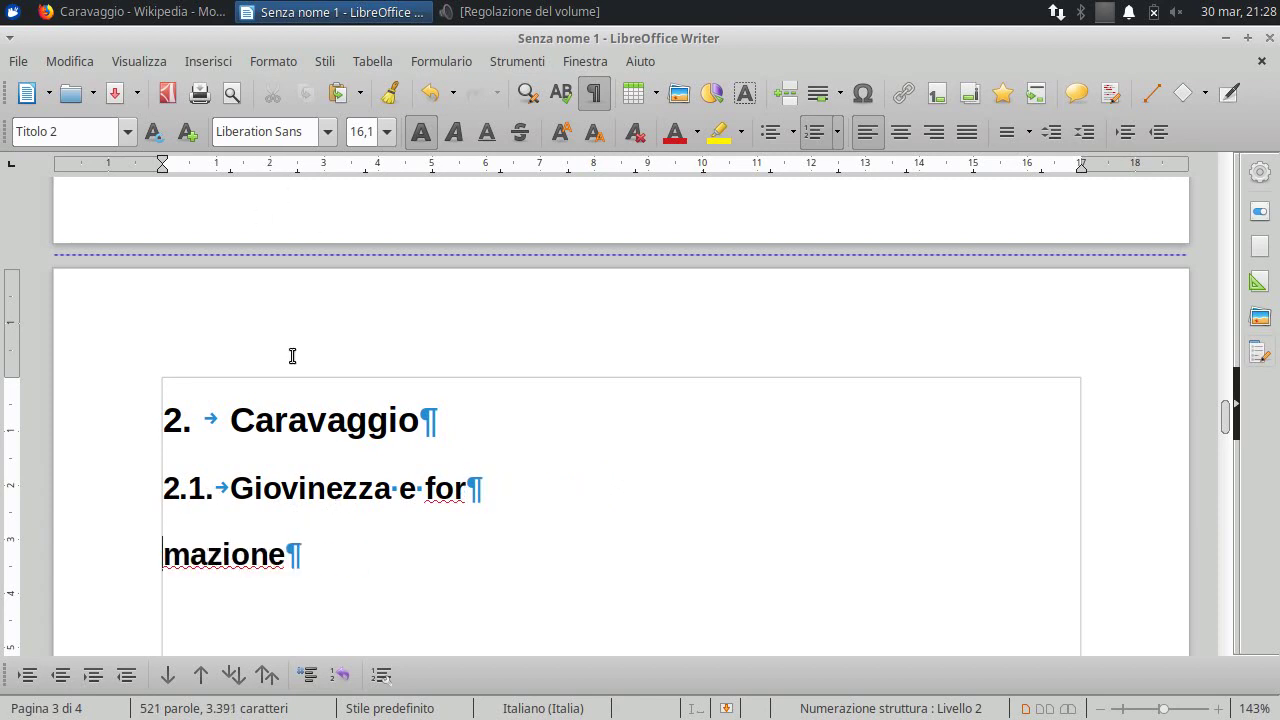
{"action": "key", "text": "ctrl+z"}
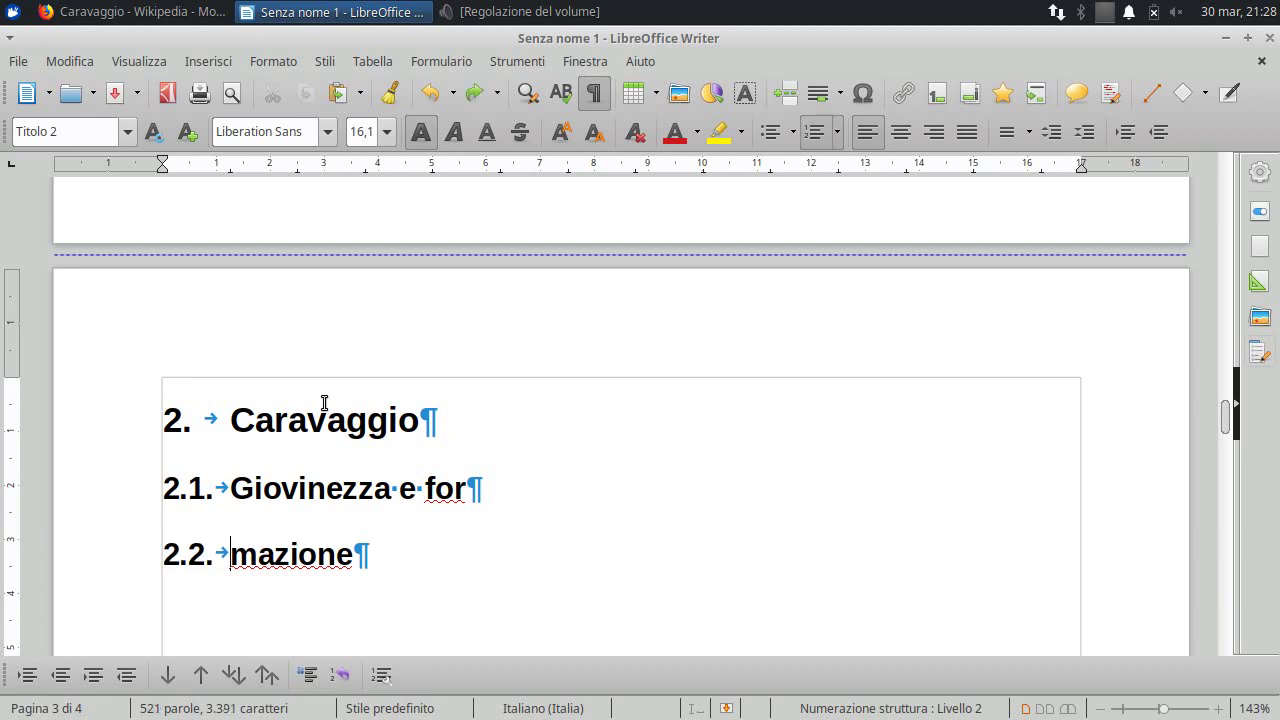
{"action": "key", "text": "ctrl+z"}
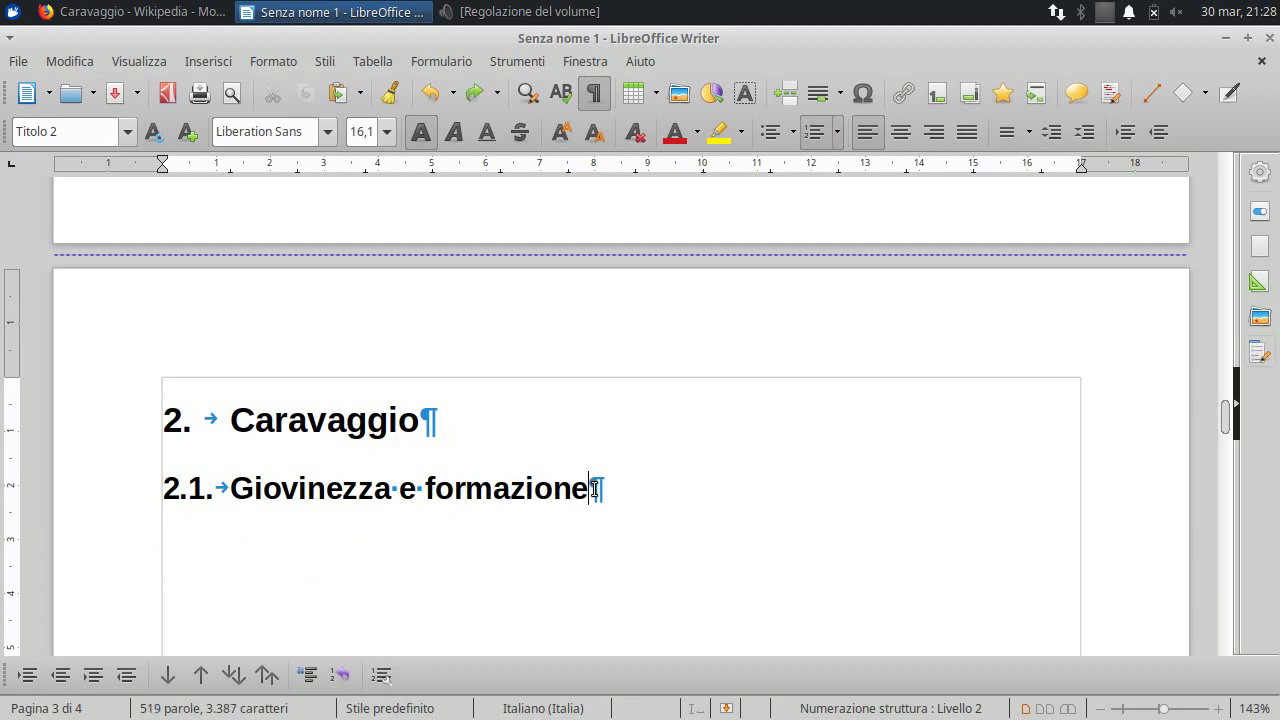
{"action": "key", "text": "Return"}
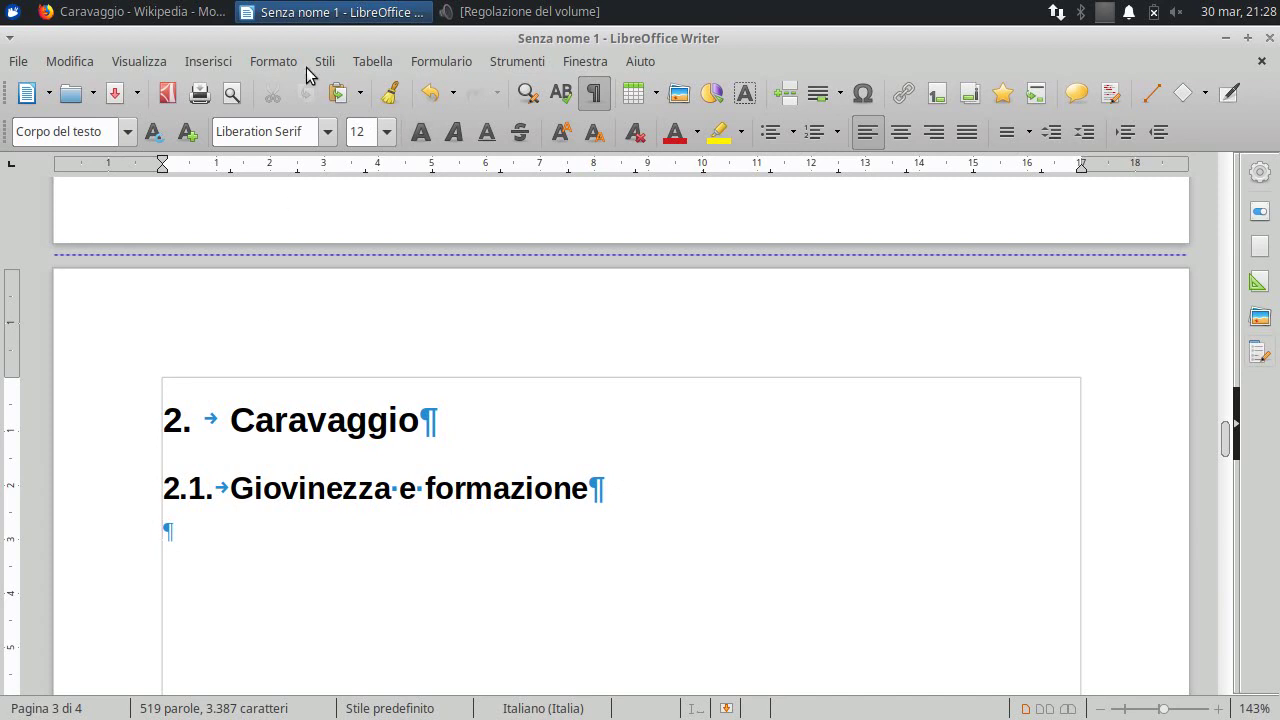
Copy the Giovinezza e formazione body text from 'Prima' through 'Giovan Pietro'.
{"action": "left_click", "coordinate": [188, 12]}
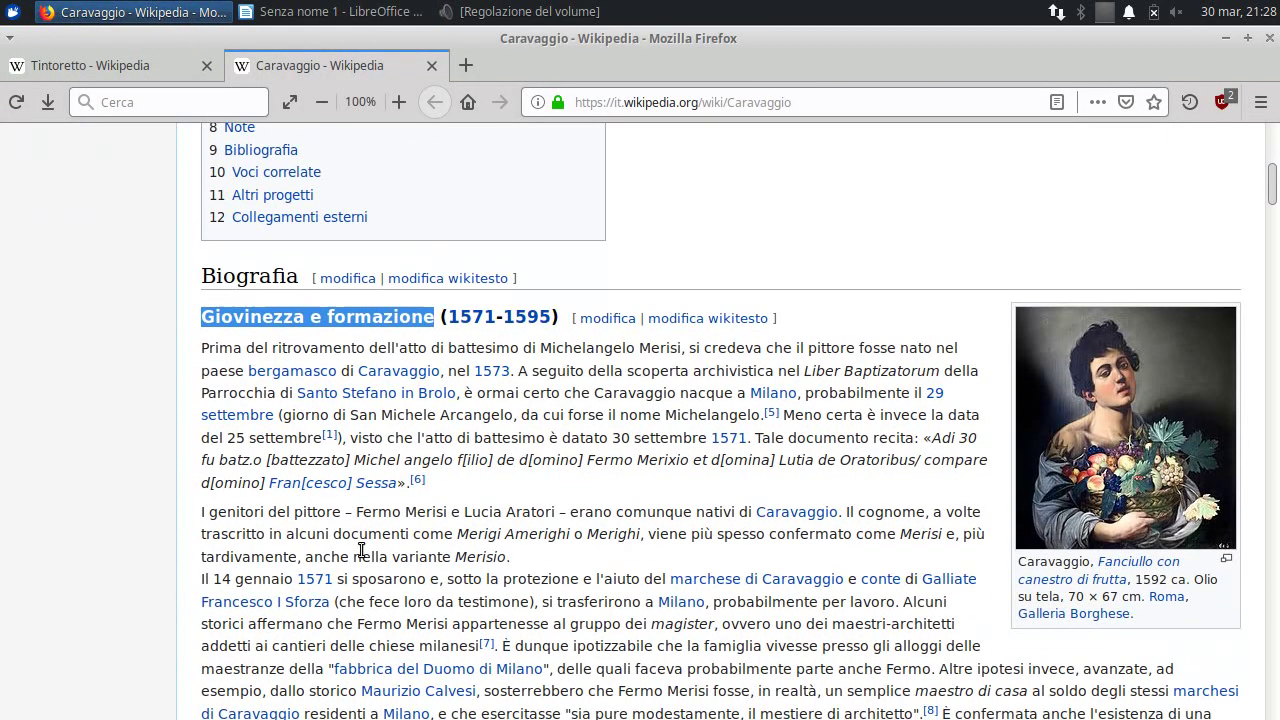
{"action": "scroll", "coordinate": [268, 291], "scroll_direction": "down", "scroll_amount": 3}
{"action": "scroll", "coordinate": [268, 291], "scroll_direction": "up", "scroll_amount": 2}
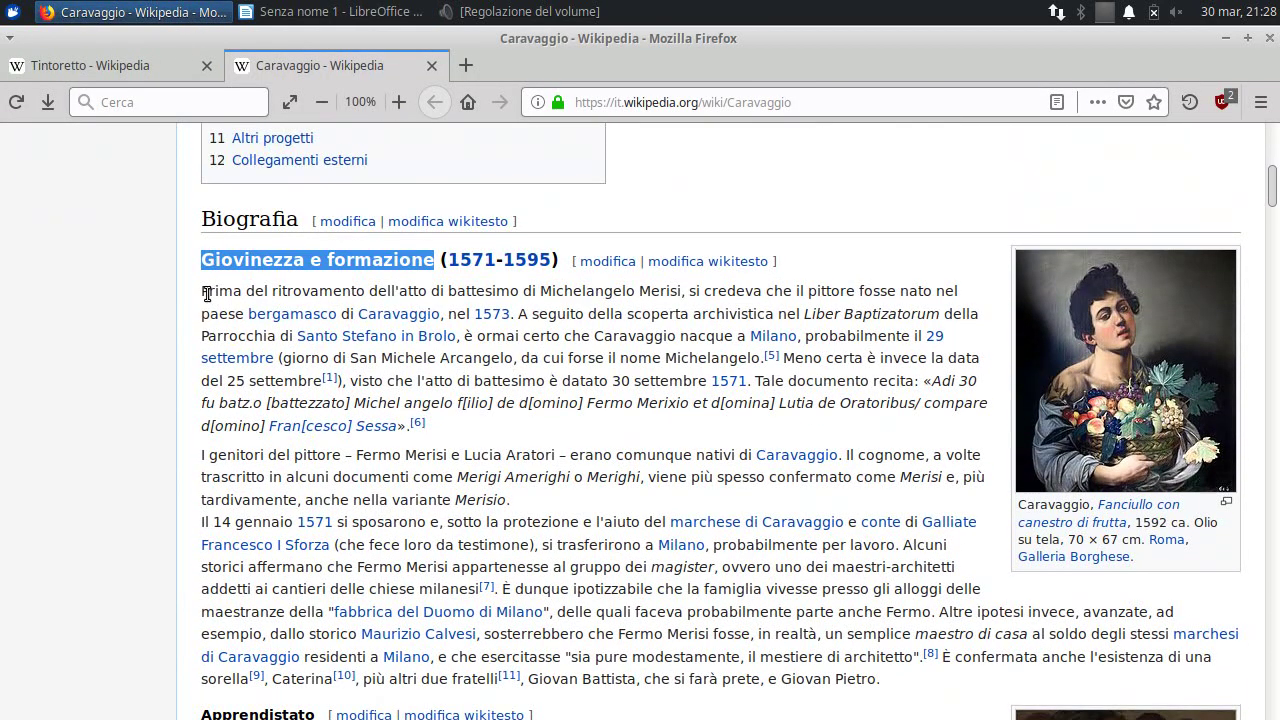
{"action": "left_click_drag", "start_coordinate": [204, 291], "coordinate": [481, 716]}
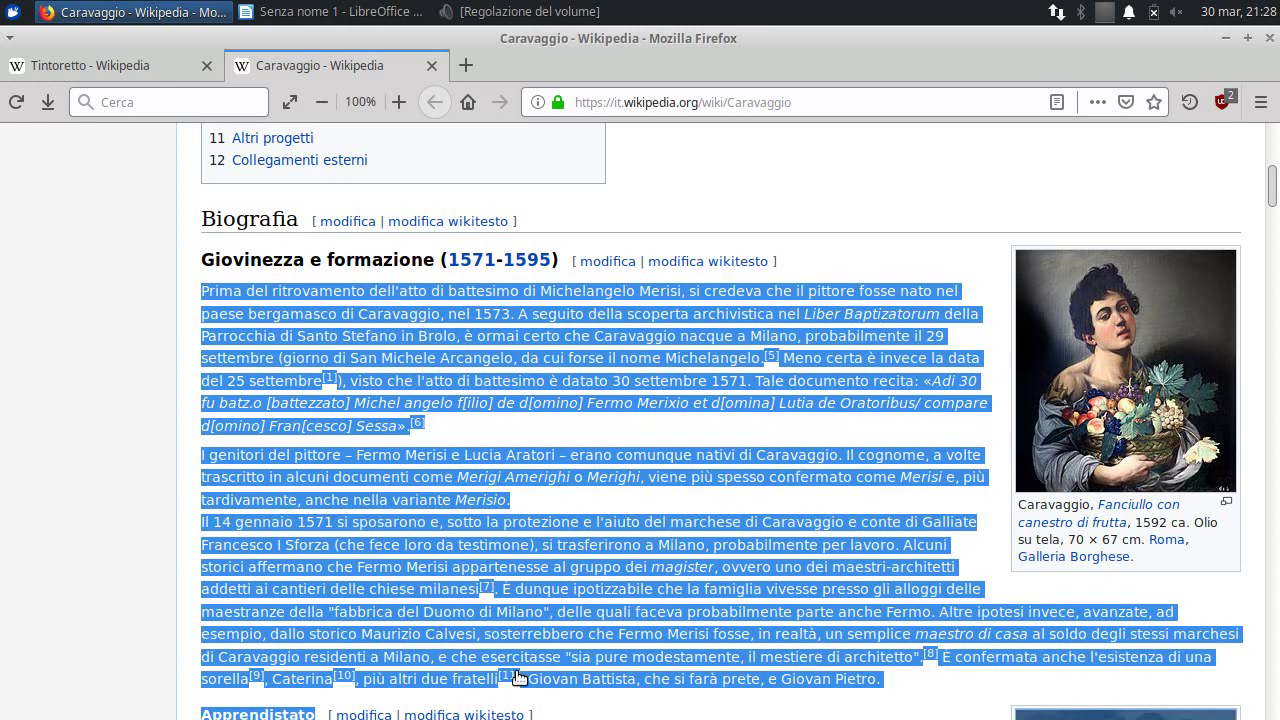
{"action": "left_click_drag", "start_coordinate": [519, 678], "coordinate": [877, 680]}
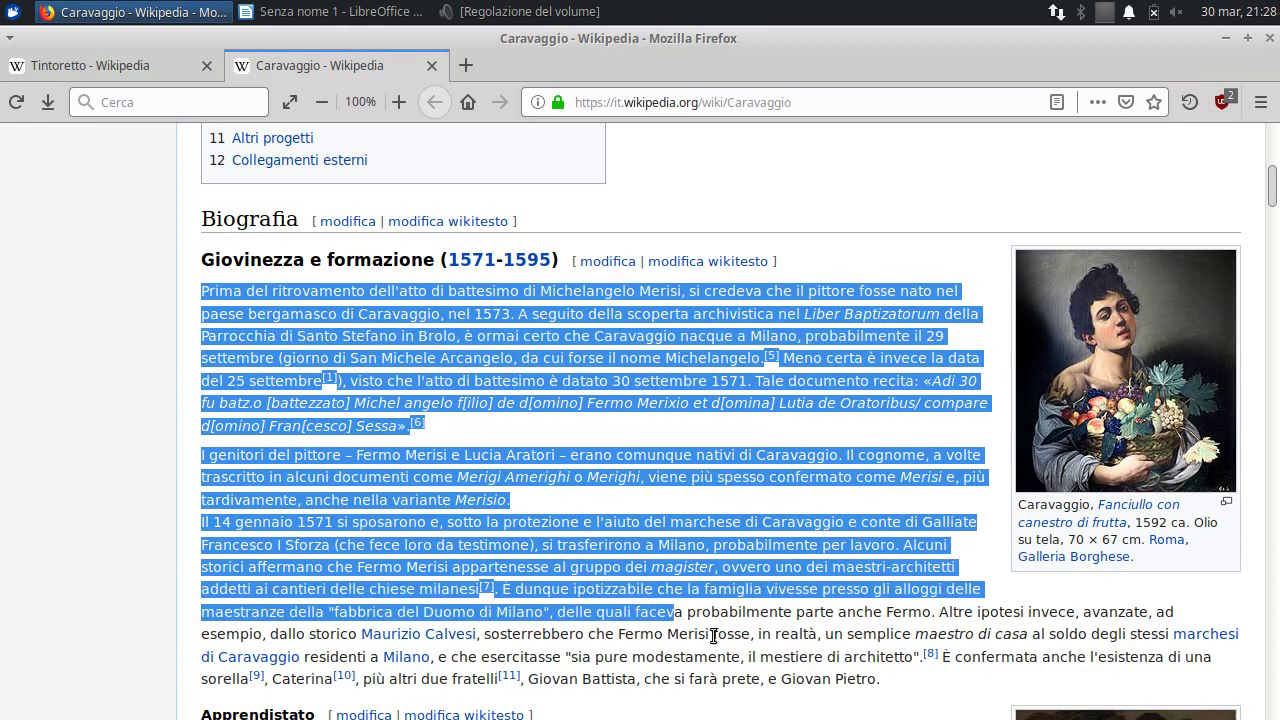
{"action": "right_click", "coordinate": [545, 348]}
{"action": "left_click", "coordinate": [561, 357]}
Paste the early-life paragraphs as plain text under 2.1, ending with a period and an empty paragraph.
{"action": "left_click", "coordinate": [340, 11]}
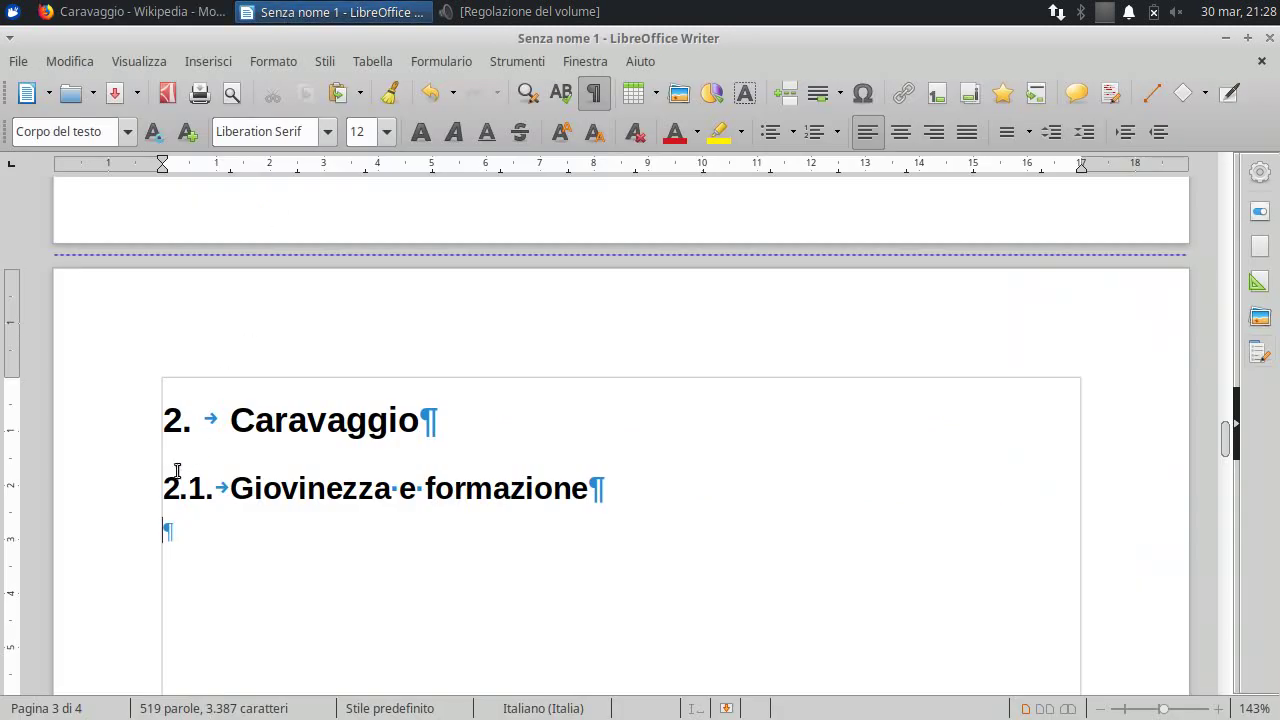
{"action": "right_click", "coordinate": [177, 523]}
{"action": "mouse_move", "coordinate": [318, 362]}
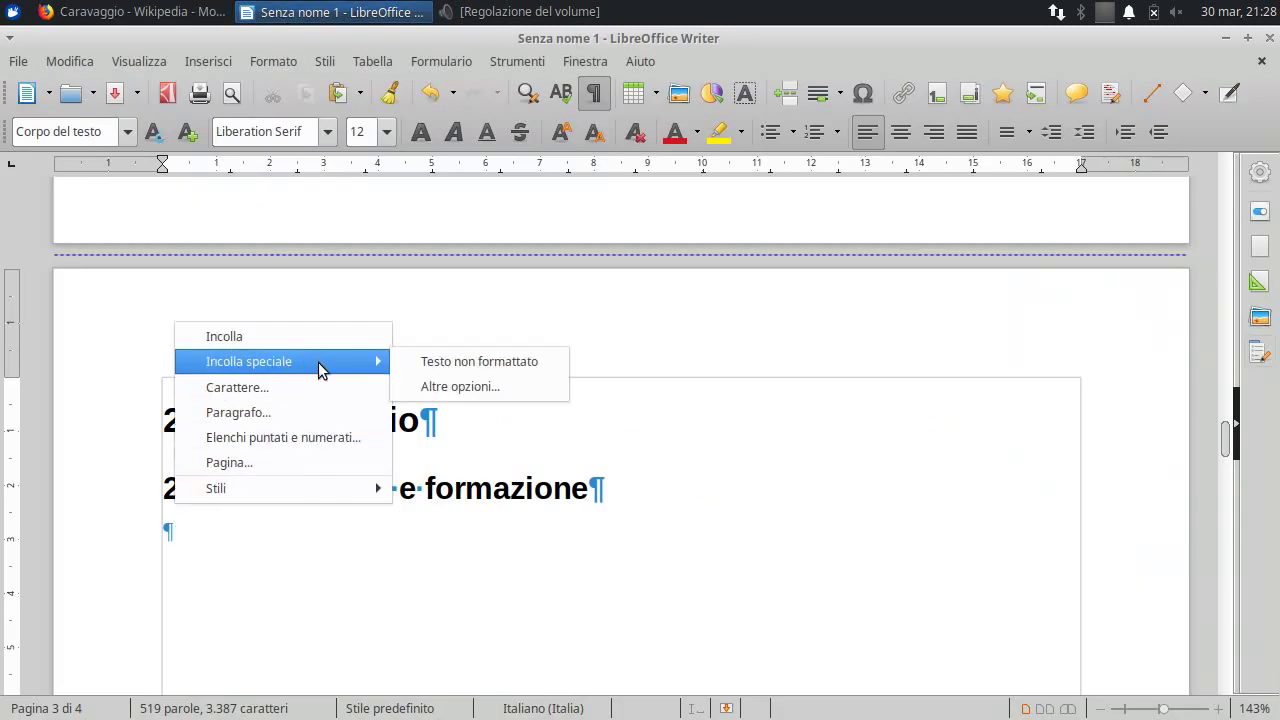
{"action": "left_click", "coordinate": [425, 361]}
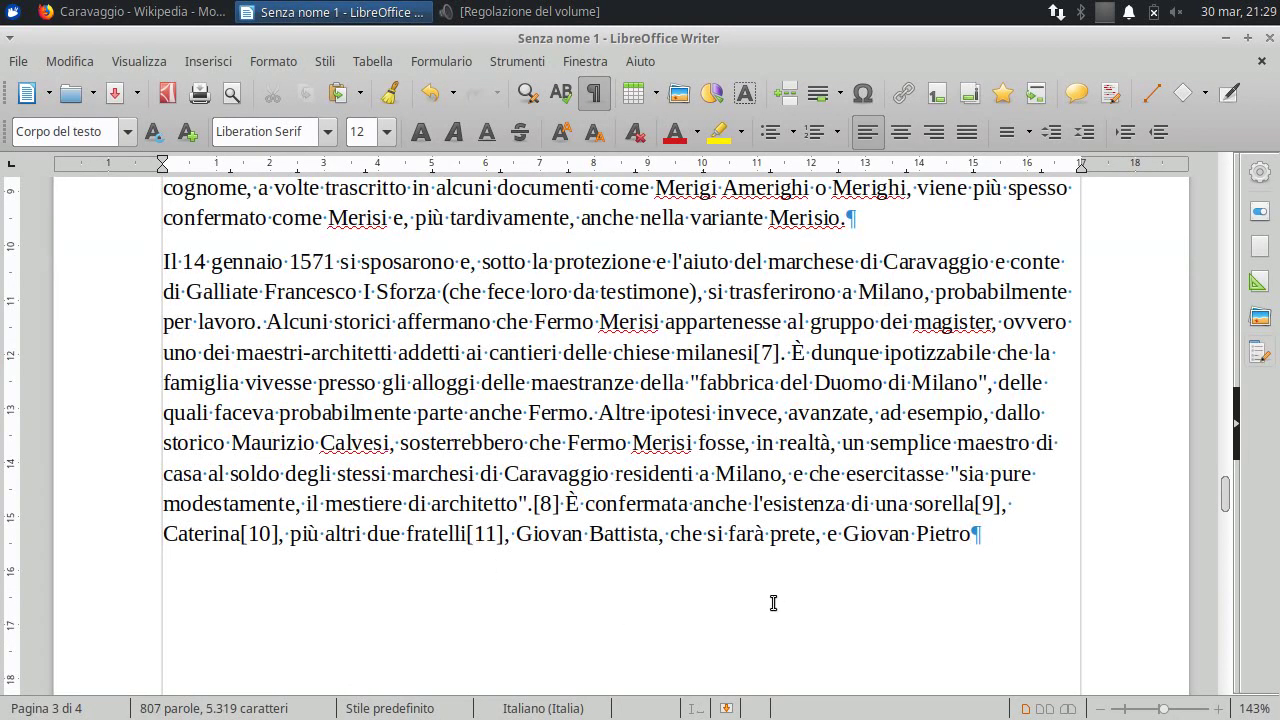
{"action": "type", "text": "."}
{"action": "key", "text": "Return"}
Copy the 'Apprendistato' heading from the Caravaggio Wikipedia article.
{"action": "left_click", "coordinate": [187, 10]}
{"action": "scroll", "coordinate": [409, 434], "scroll_direction": "down", "scroll_amount": 4}
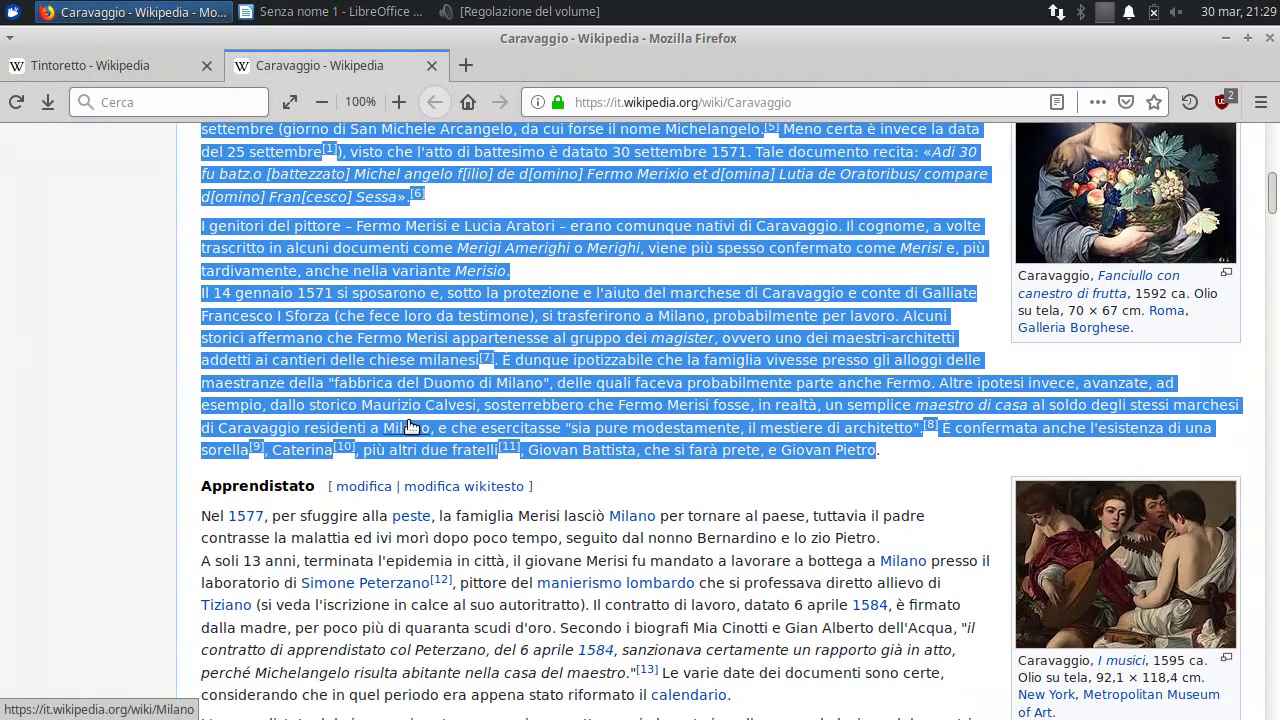
{"action": "left_click", "coordinate": [205, 375]}
{"action": "left_click_drag", "start_coordinate": [205, 375], "coordinate": [314, 376]}
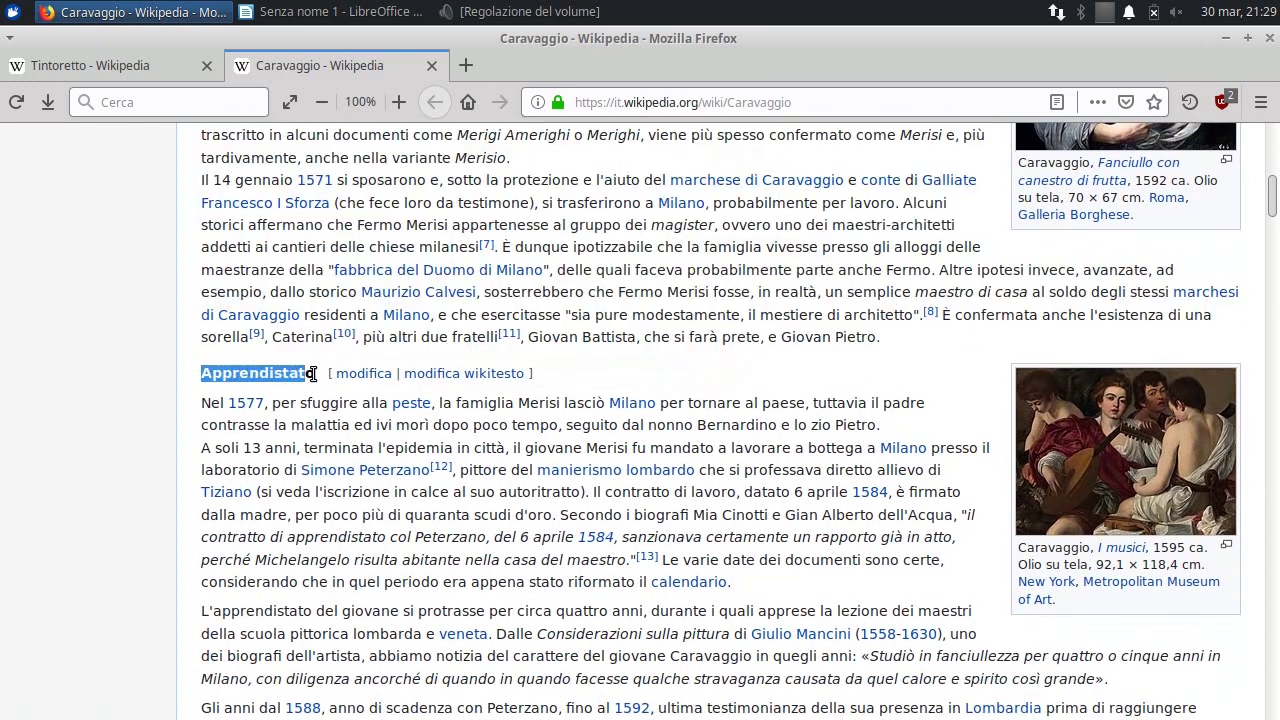
{"action": "right_click", "coordinate": [301, 378]}
{"action": "left_click", "coordinate": [314, 390]}
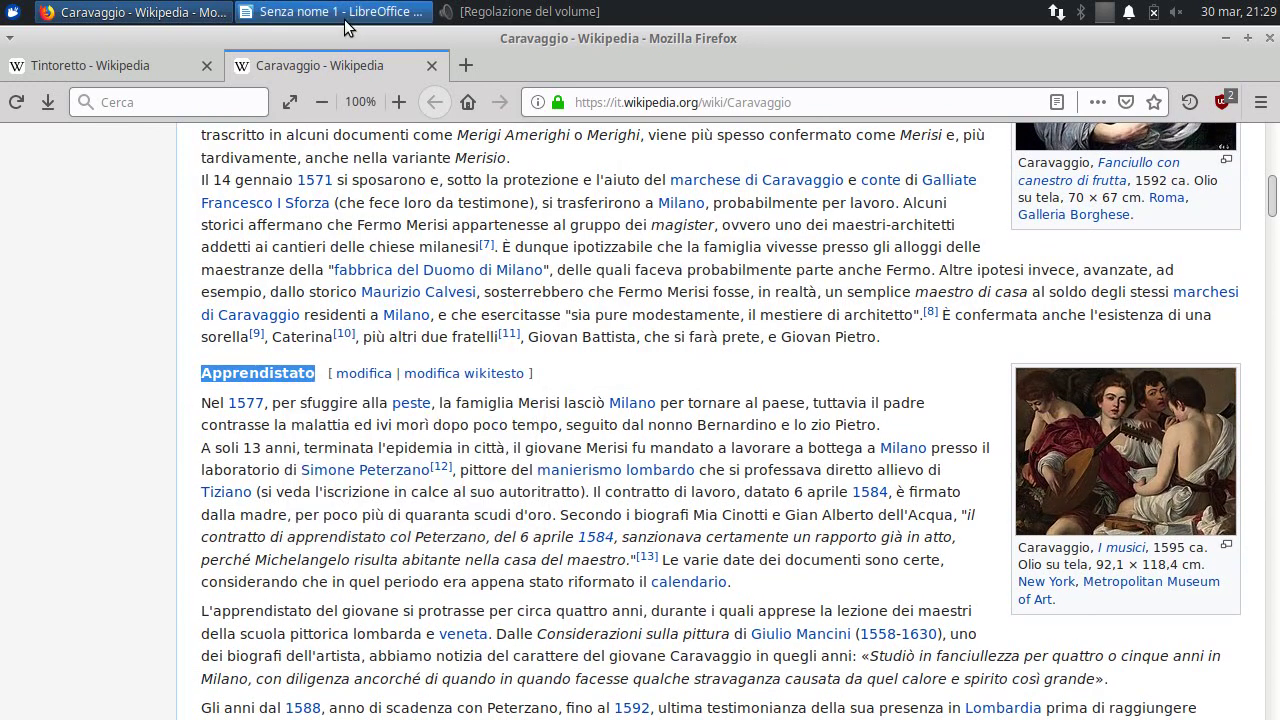
{"action": "left_click", "coordinate": [345, 11]}
Paste 'Apprendistato' as plain text in Titolo 2 style, making subheading 2.2 with an empty paragraph.
{"action": "right_click", "coordinate": [182, 584]}
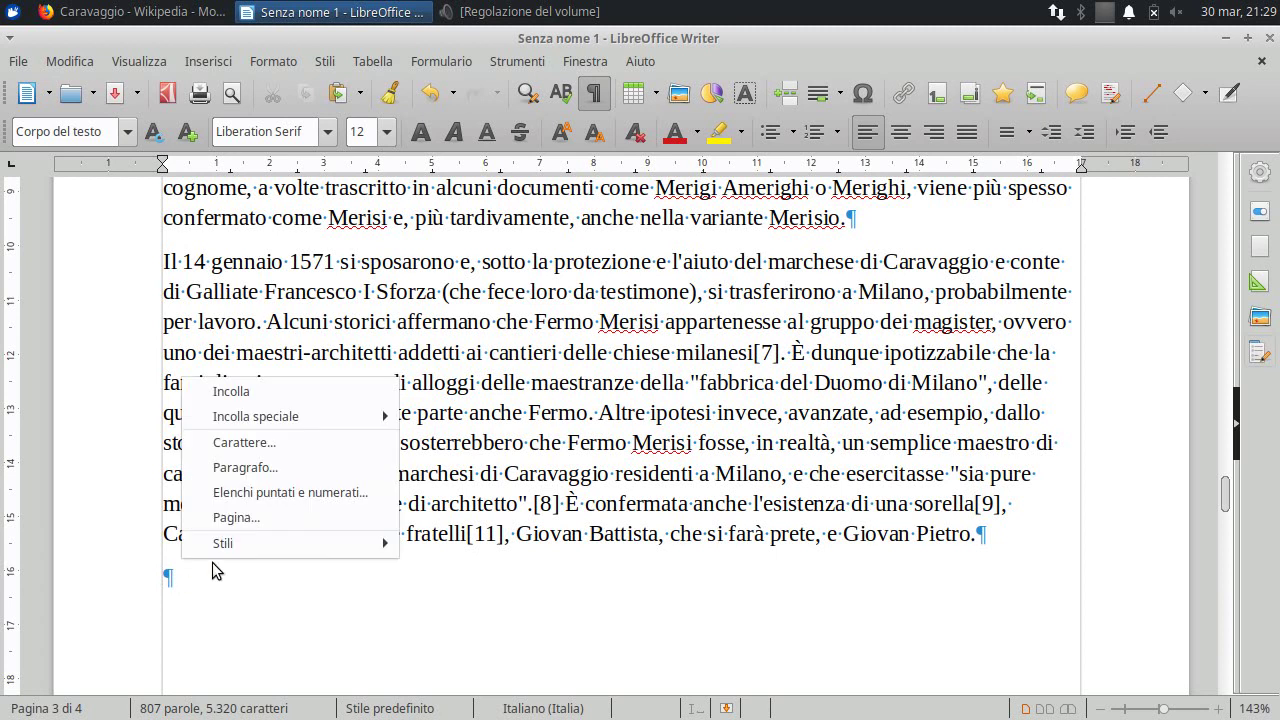
{"action": "mouse_move", "coordinate": [335, 415]}
{"action": "left_click", "coordinate": [443, 412]}
{"action": "type", "text": "Apprendistato"}
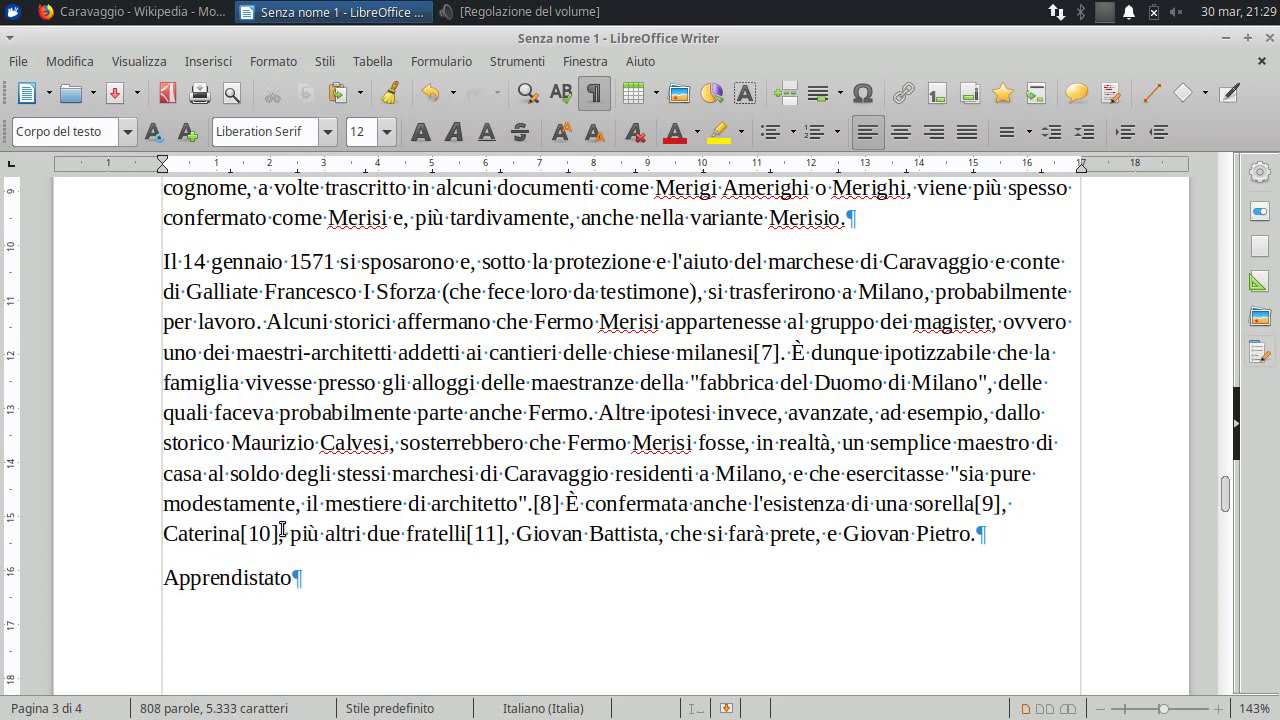
{"action": "left_click", "coordinate": [127, 132]}
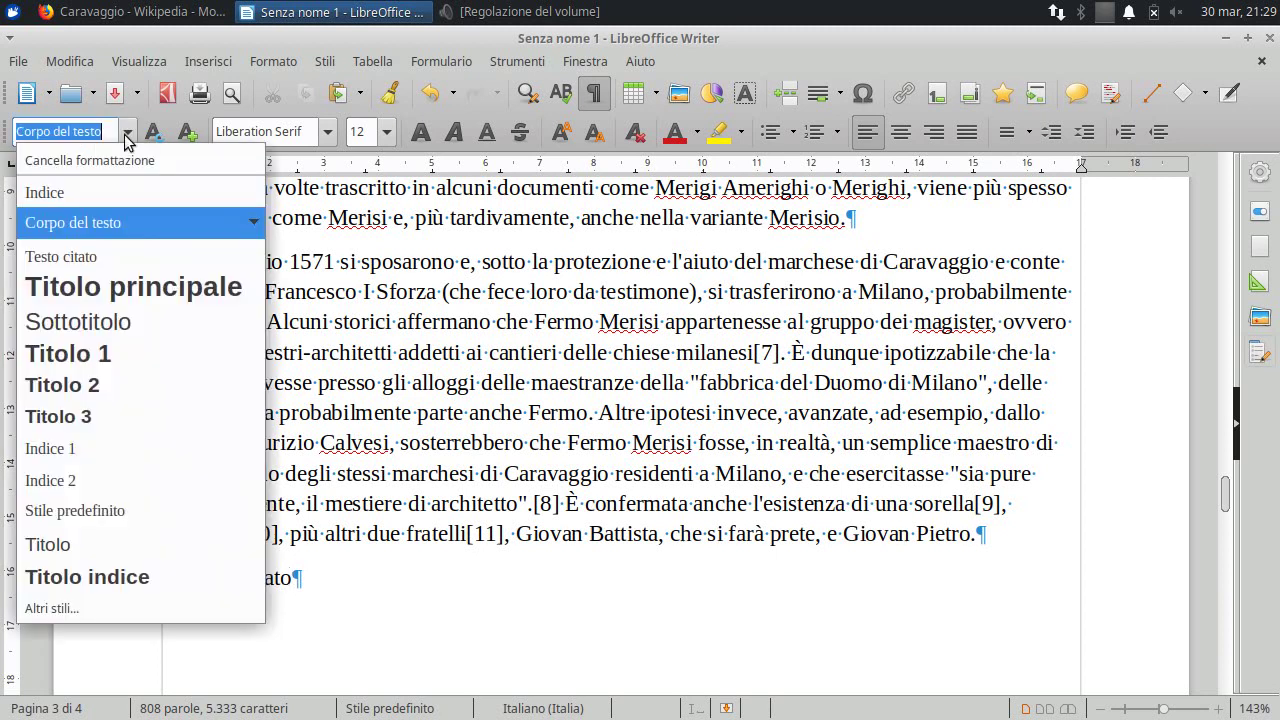
{"action": "left_click", "coordinate": [76, 389]}
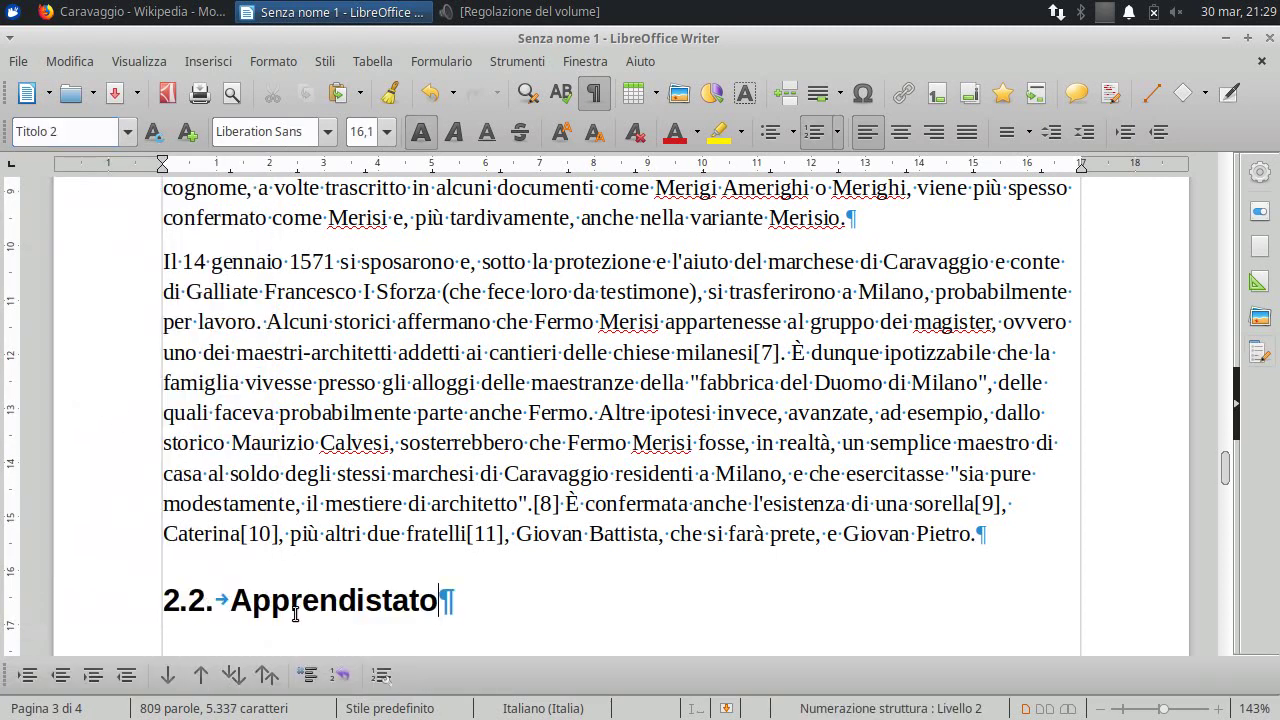
{"action": "key", "text": "Return"}
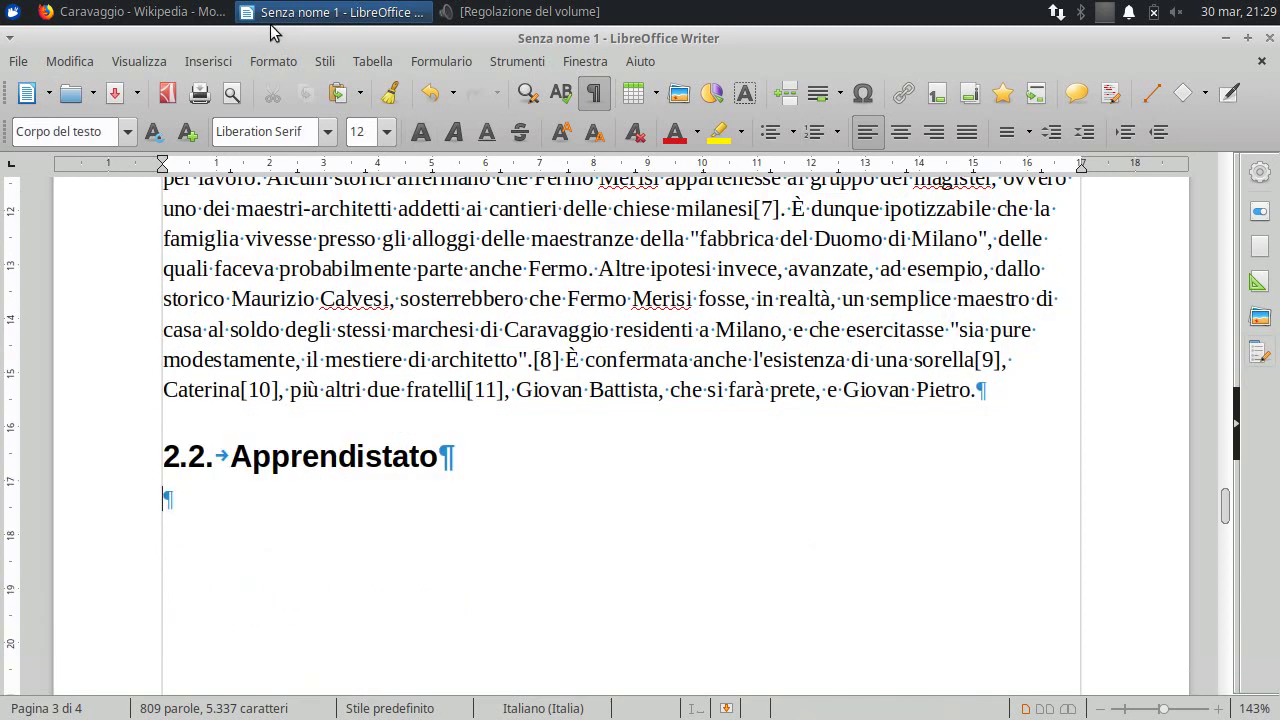
{"action": "left_click", "coordinate": [140, 11]}
{"action": "scroll", "coordinate": [215, 270], "scroll_direction": "down", "scroll_amount": 2}
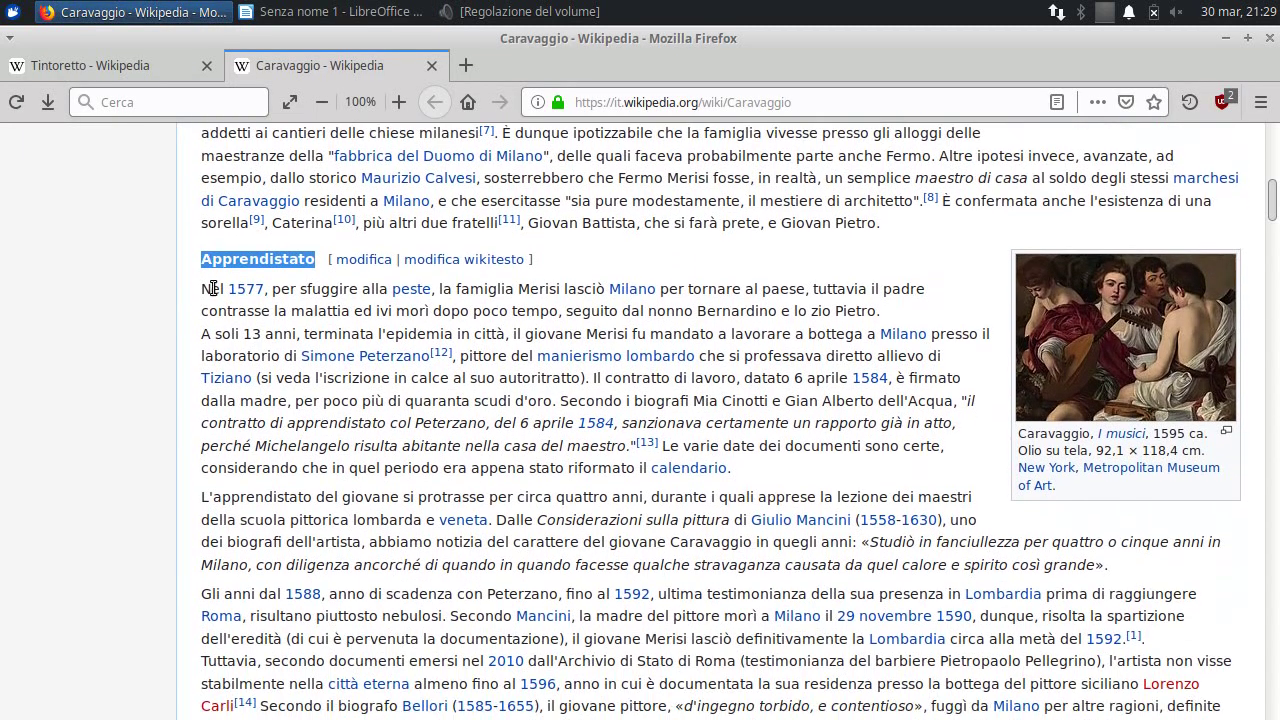
Copy the Apprendistato section text from 'Nel 1577' through 'Merisi.' for pasting in Writer.
{"action": "mouse_move", "coordinate": [199, 290]}
{"action": "left_mouse_down"}
{"action": "mouse_move", "coordinate": [1014, 521]}
{"action": "mouse_move", "coordinate": [985, 558]}
{"action": "left_mouse_up"}
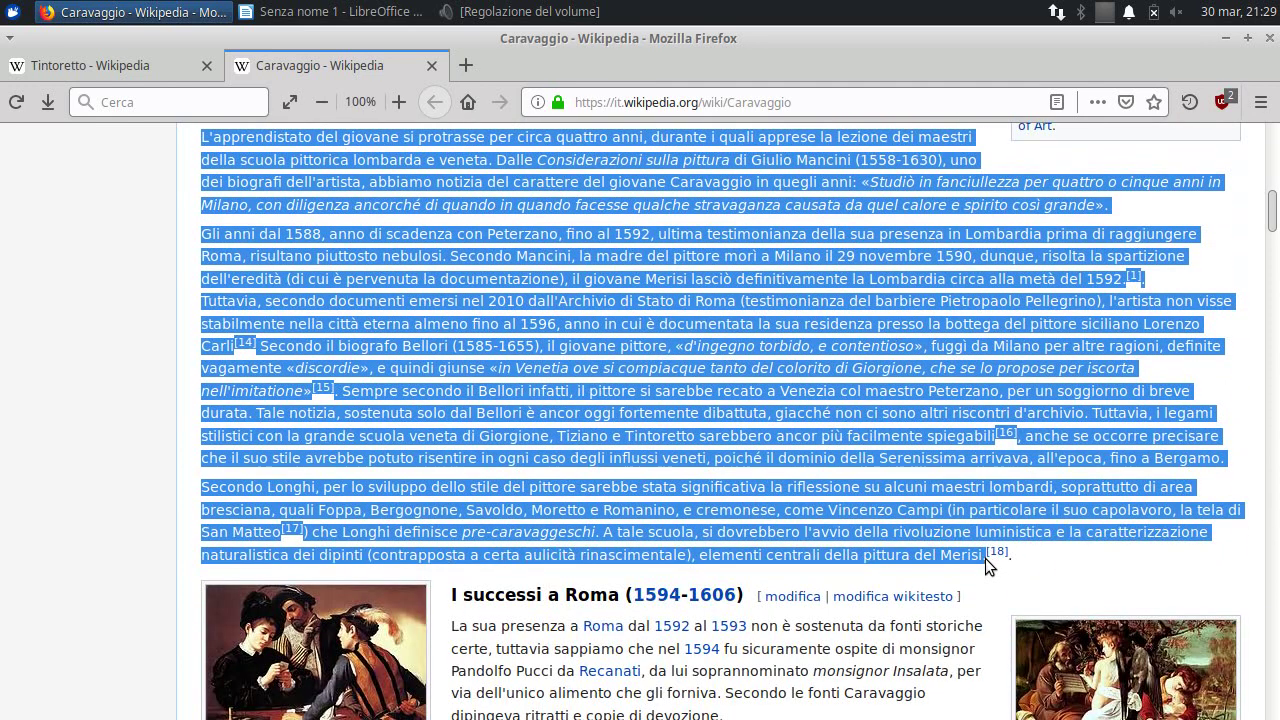
{"action": "right_click", "coordinate": [752, 375]}
{"action": "left_click", "coordinate": [752, 375]}
{"action": "left_click", "coordinate": [335, 12]}
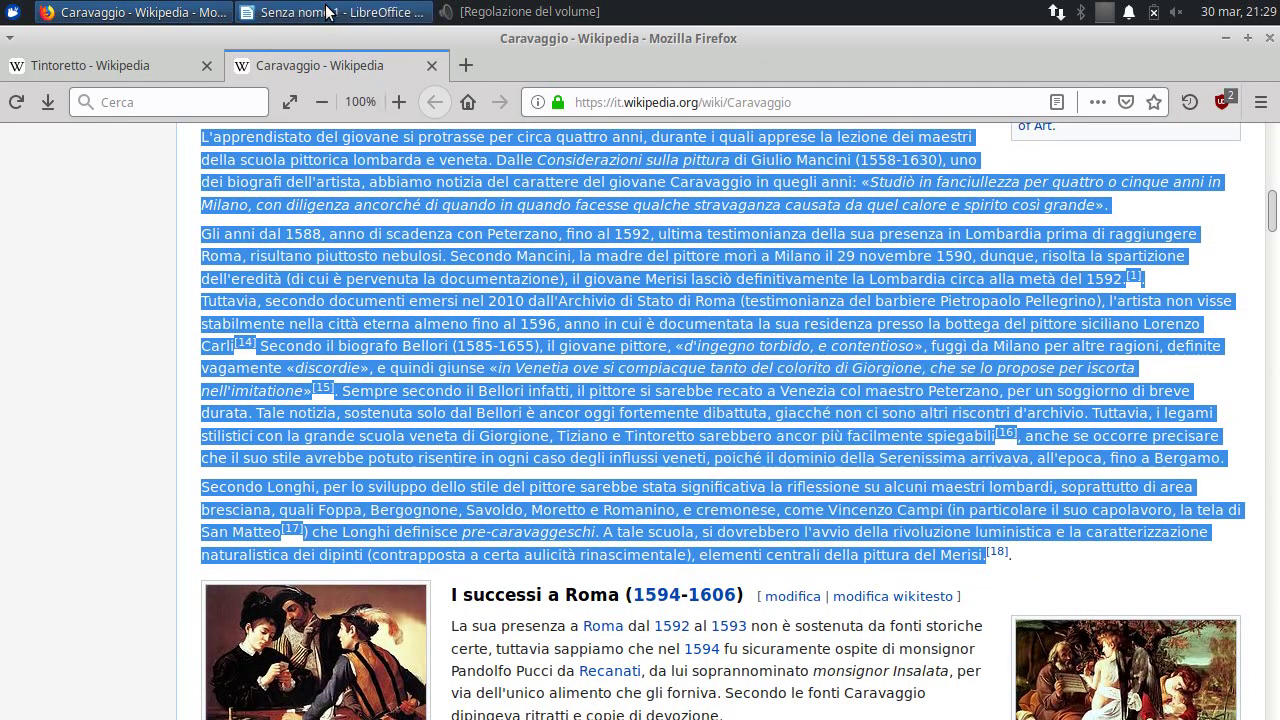
{"action": "right_click", "coordinate": [190, 500]}
Paste the Apprendistato text unformatted and delete blank lines before 'Secondo Longhi' and 'Gli anni dal 1588'.
{"action": "mouse_move", "coordinate": [291, 534]}
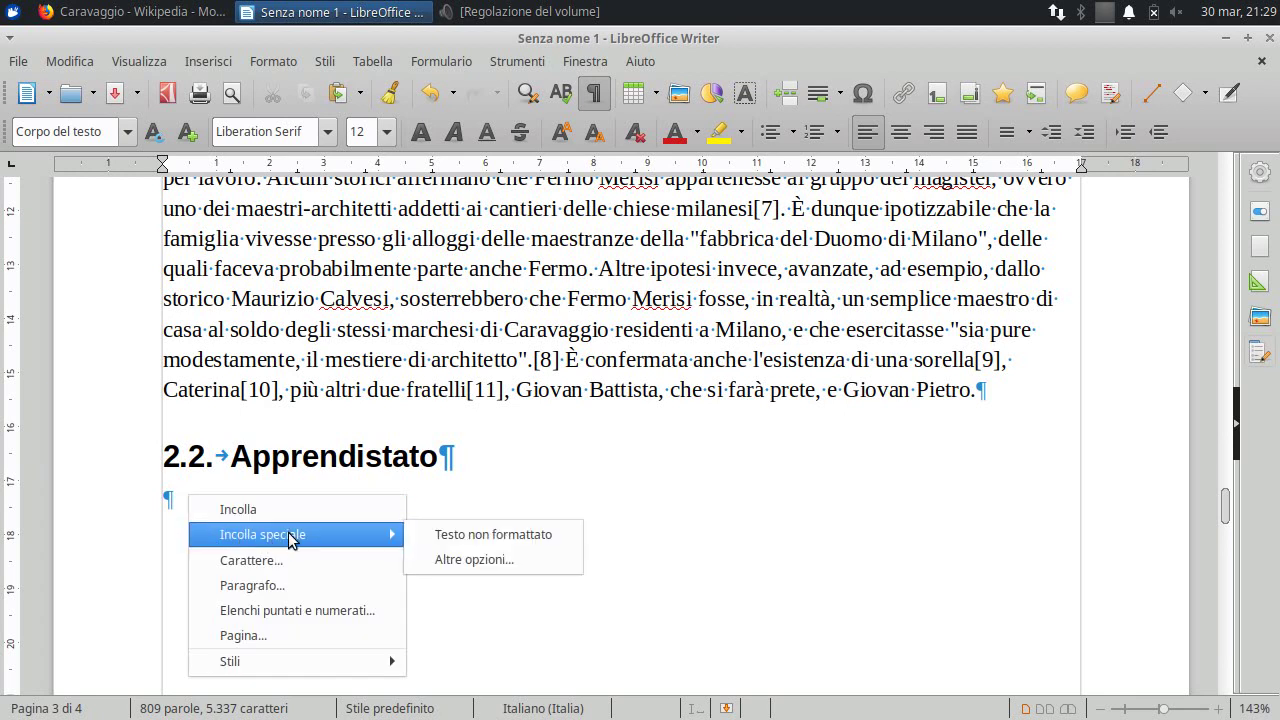
{"action": "left_click", "coordinate": [436, 535]}
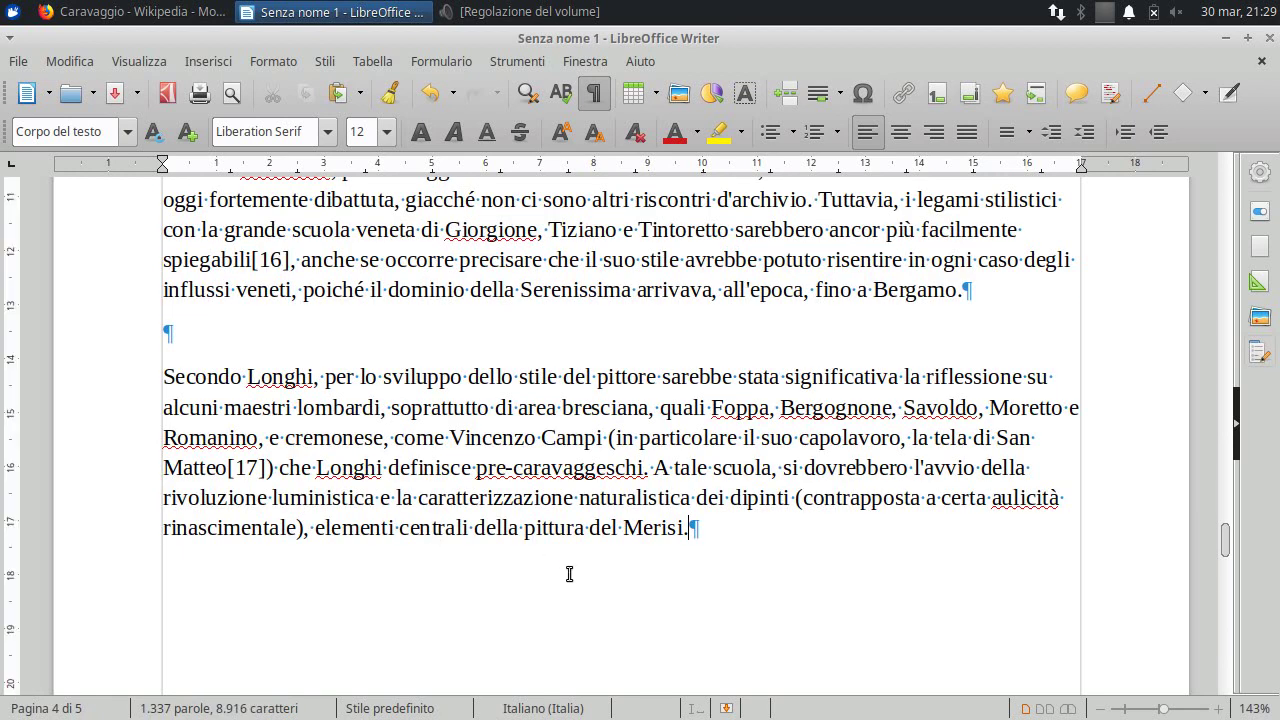
{"action": "key", "text": "BackSpace"}
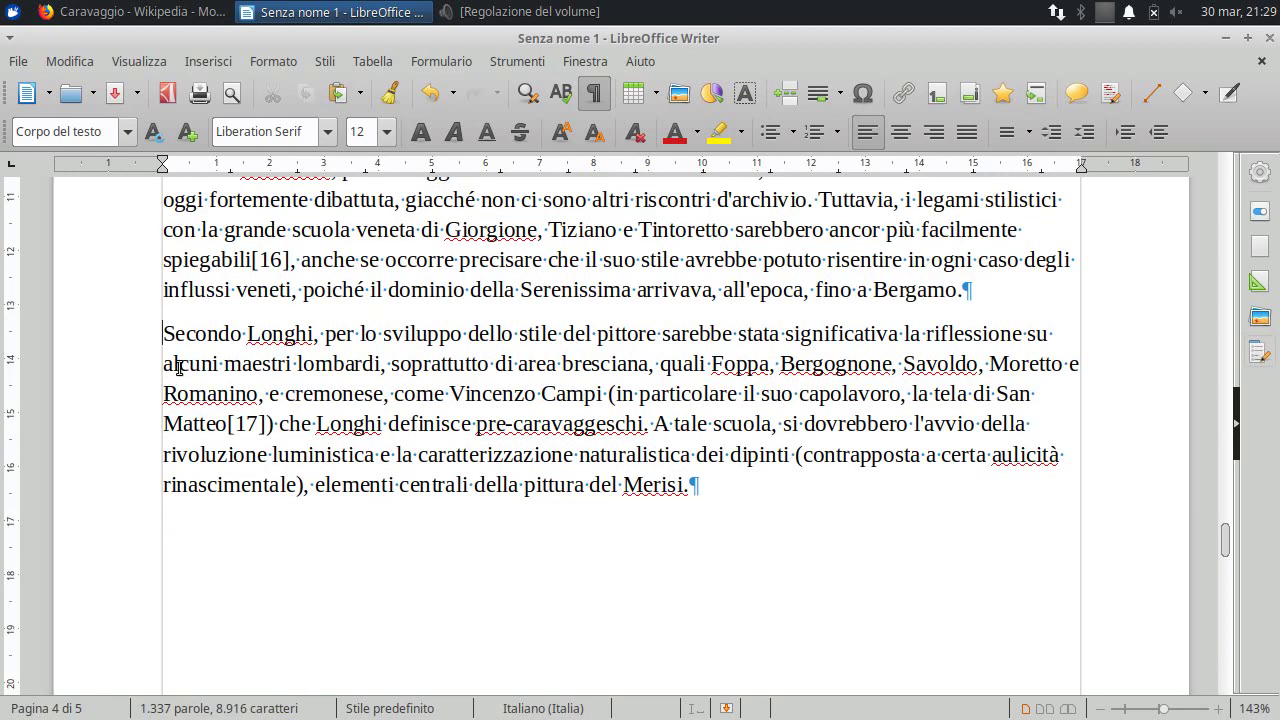
{"action": "scroll", "coordinate": [200, 400], "scroll_direction": "up", "scroll_amount": 2}
{"action": "scroll", "coordinate": [235, 400], "scroll_direction": "up", "scroll_amount": 4}
{"action": "scroll", "coordinate": [230, 396], "scroll_direction": "up", "scroll_amount": 6}
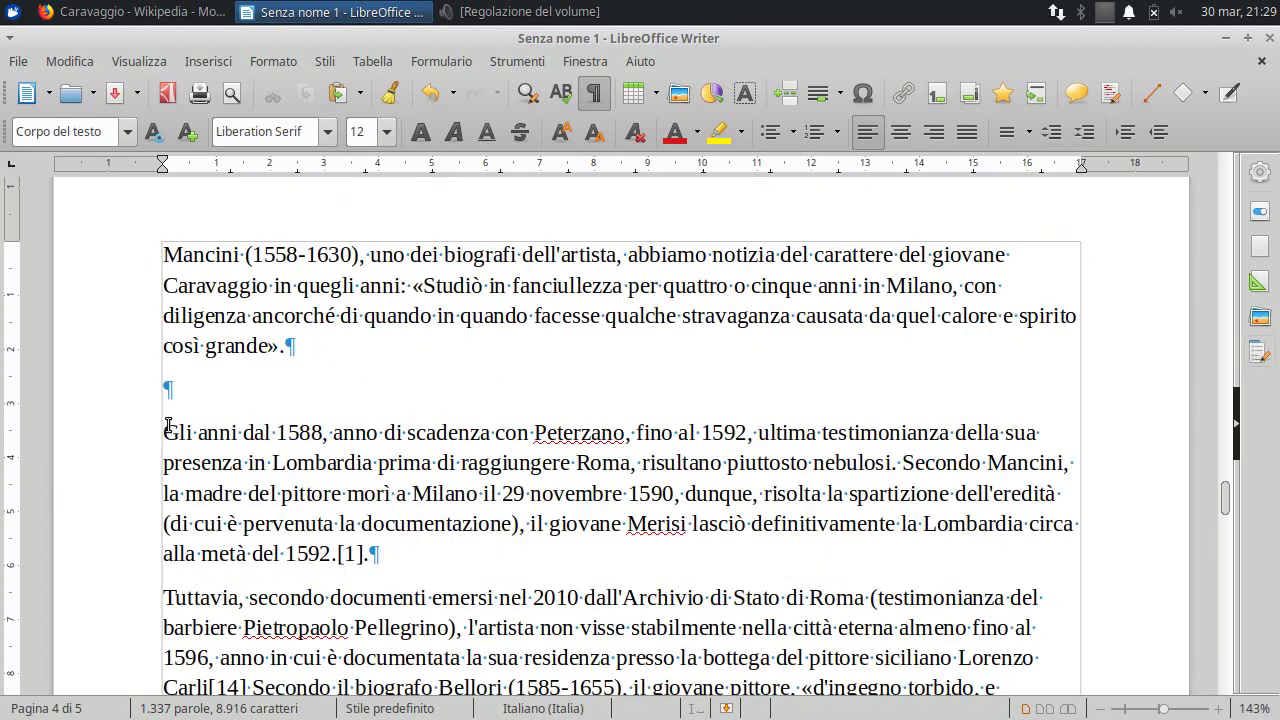
{"action": "key", "text": "BackSpace"}
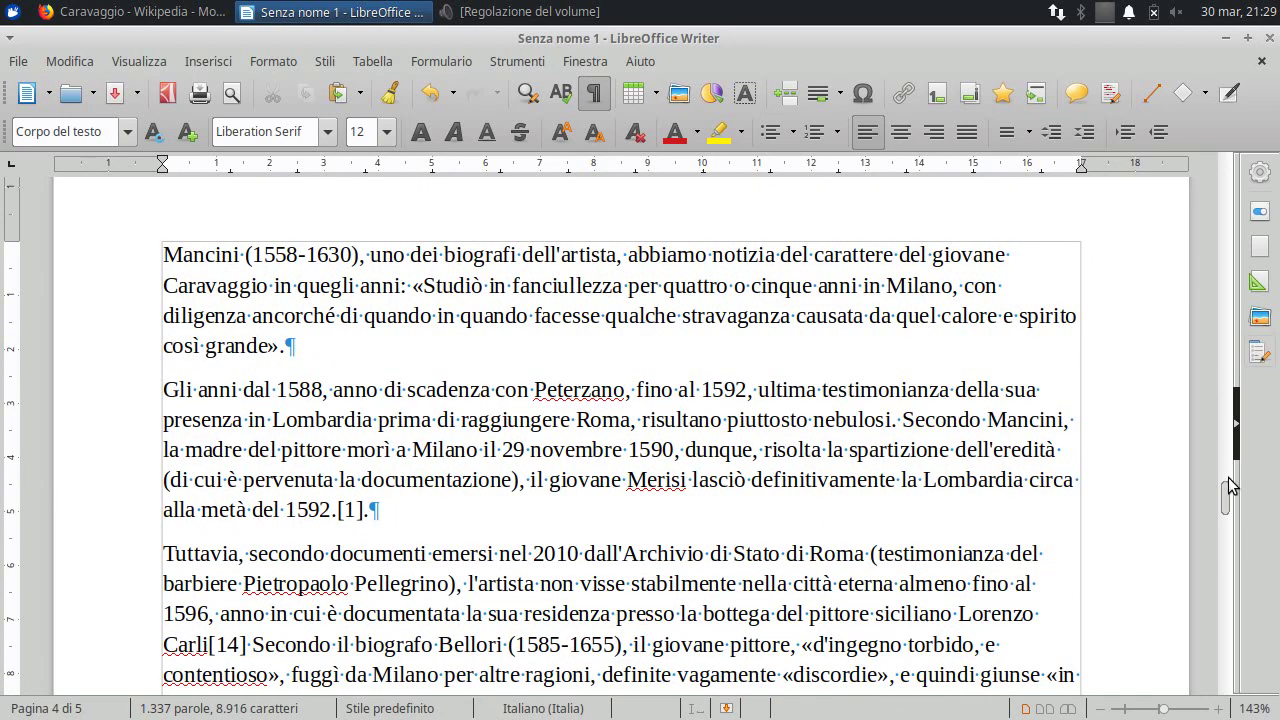
{"action": "left_click_drag", "start_coordinate": [1228, 484], "coordinate": [1240, 603]}
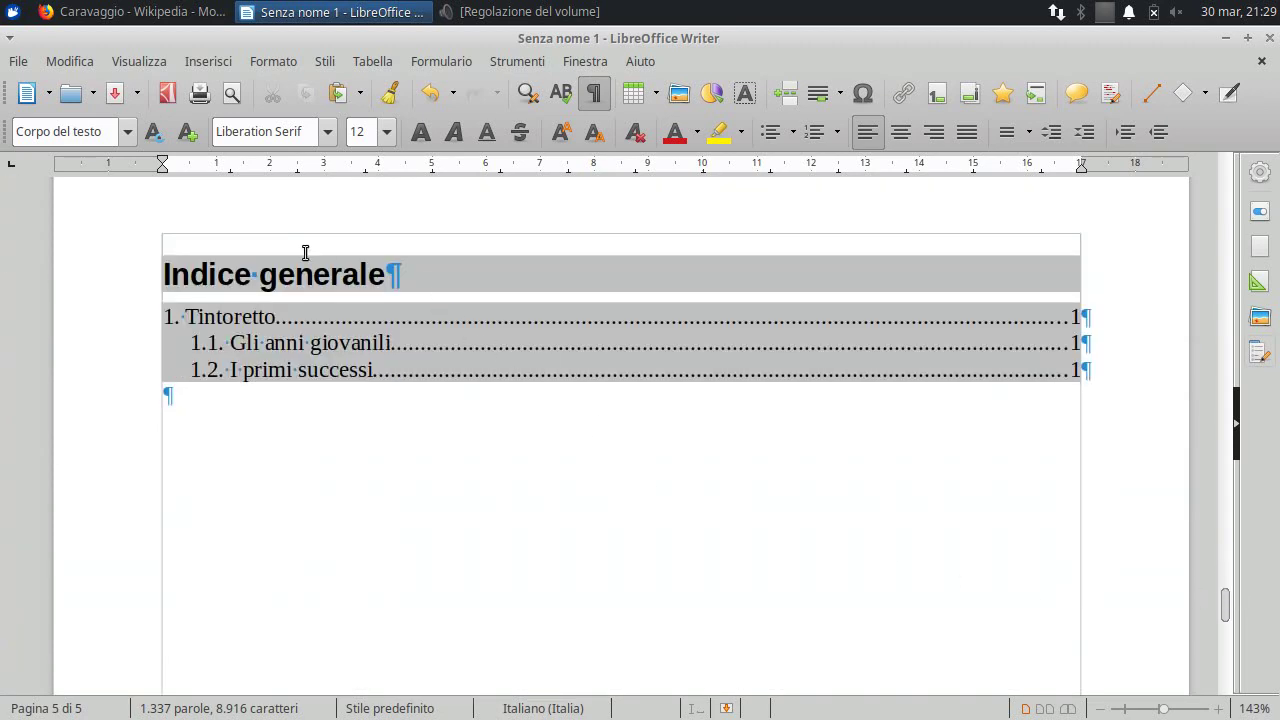
Refresh the Indice generale so 2. Caravaggio, 2.1 Giovinezza e formazione and 2.2 Apprendistato appear, page 3.
{"action": "right_click", "coordinate": [497, 333]}
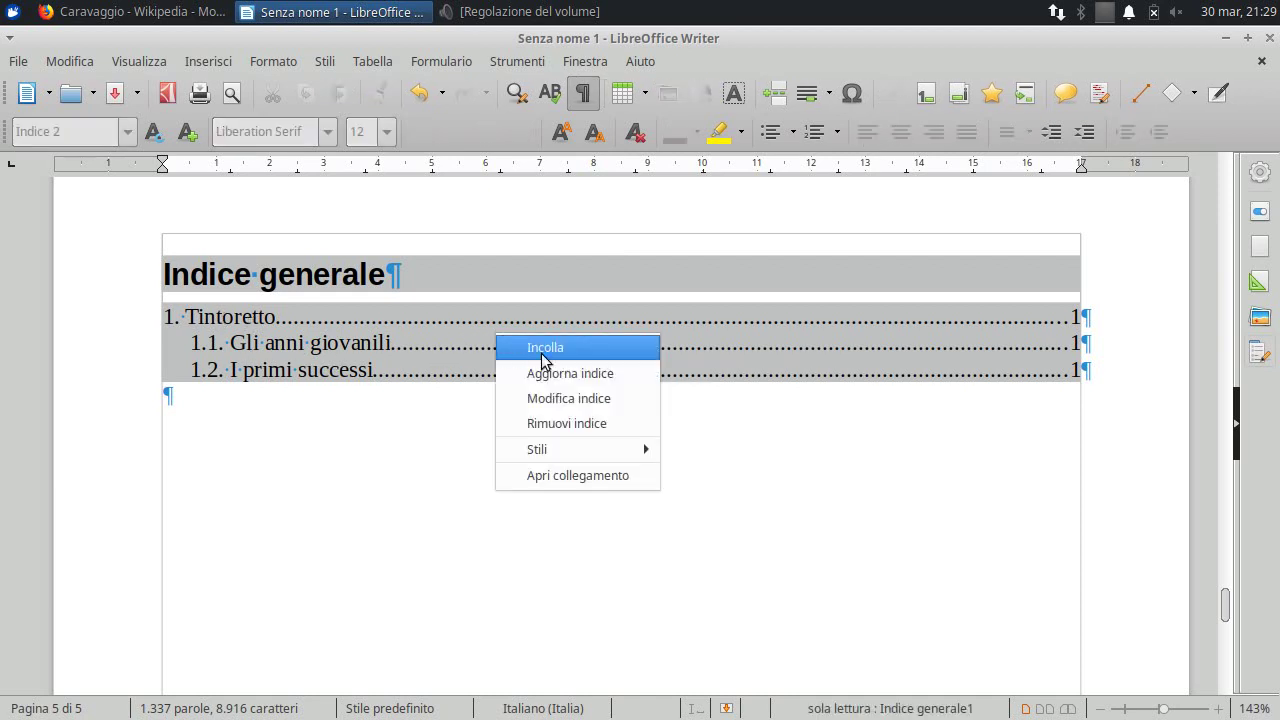
{"action": "left_click", "coordinate": [560, 373]}
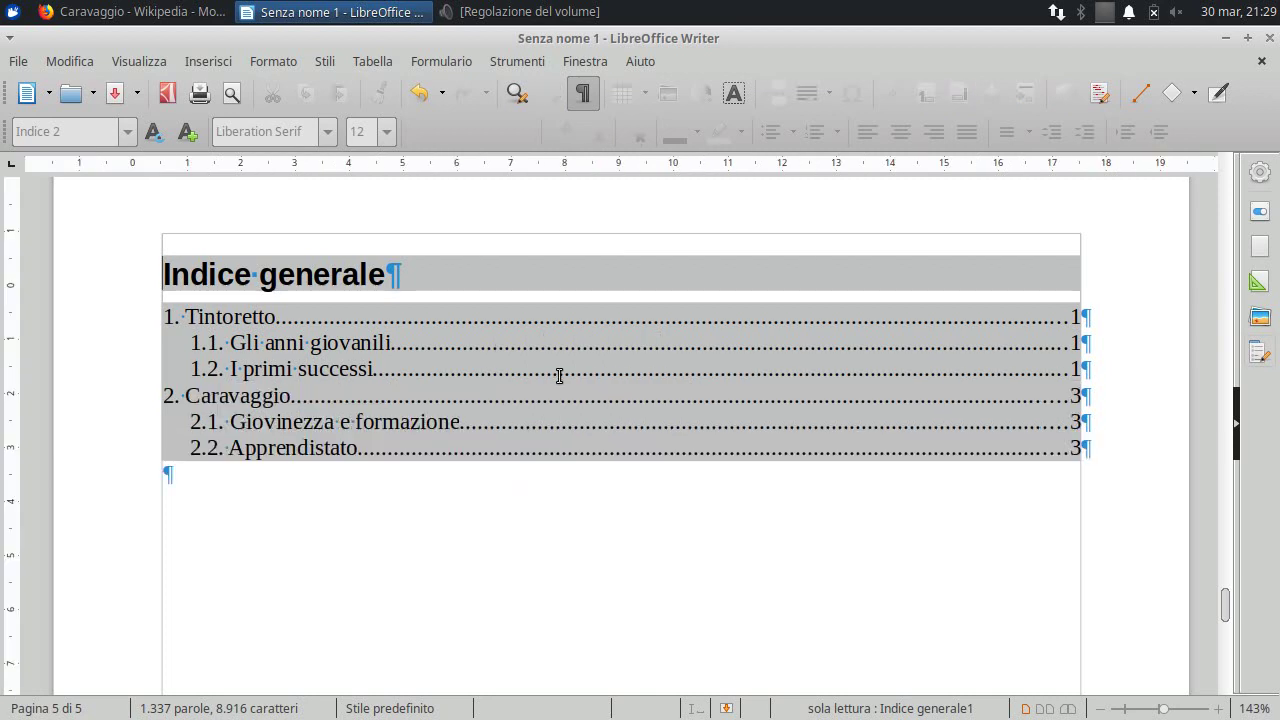
{"action": "left_click", "coordinate": [452, 421]}
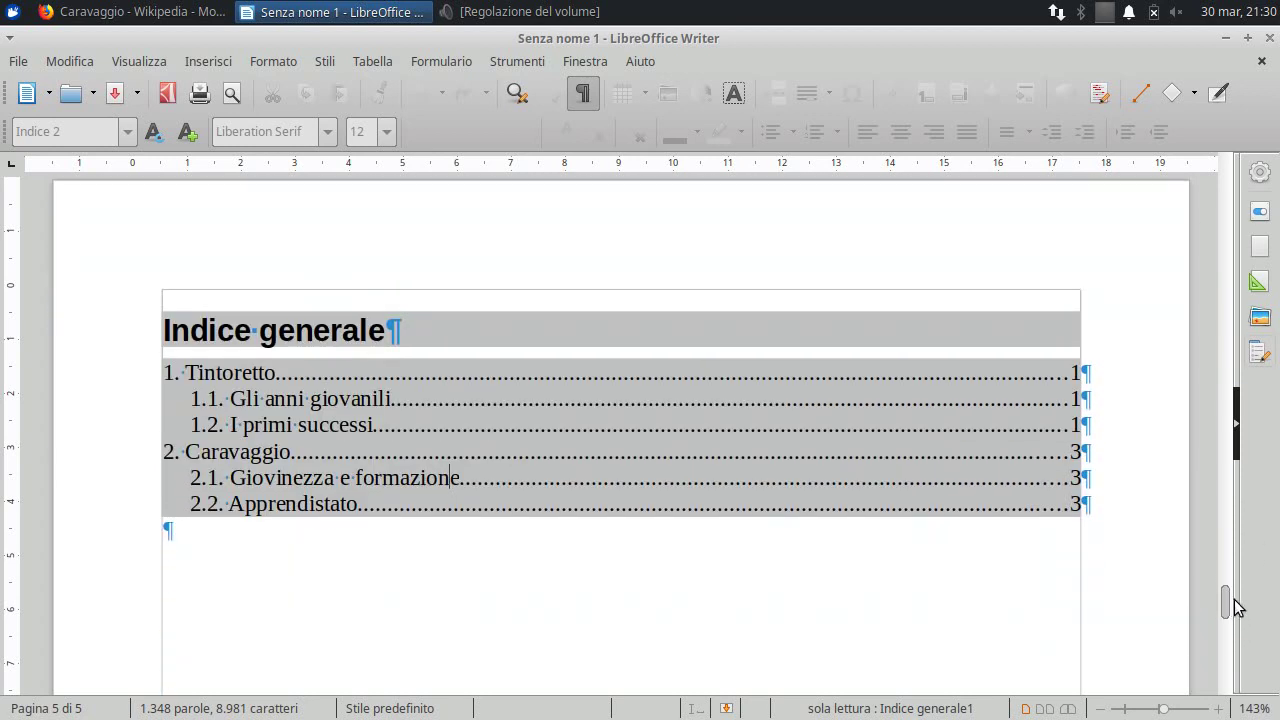
{"action": "mouse_move", "coordinate": [1228, 608]}
{"action": "left_mouse_down"}
{"action": "mouse_move", "coordinate": [1238, 515]}
{"action": "mouse_move", "coordinate": [1224, 170]}
{"action": "left_mouse_up"}
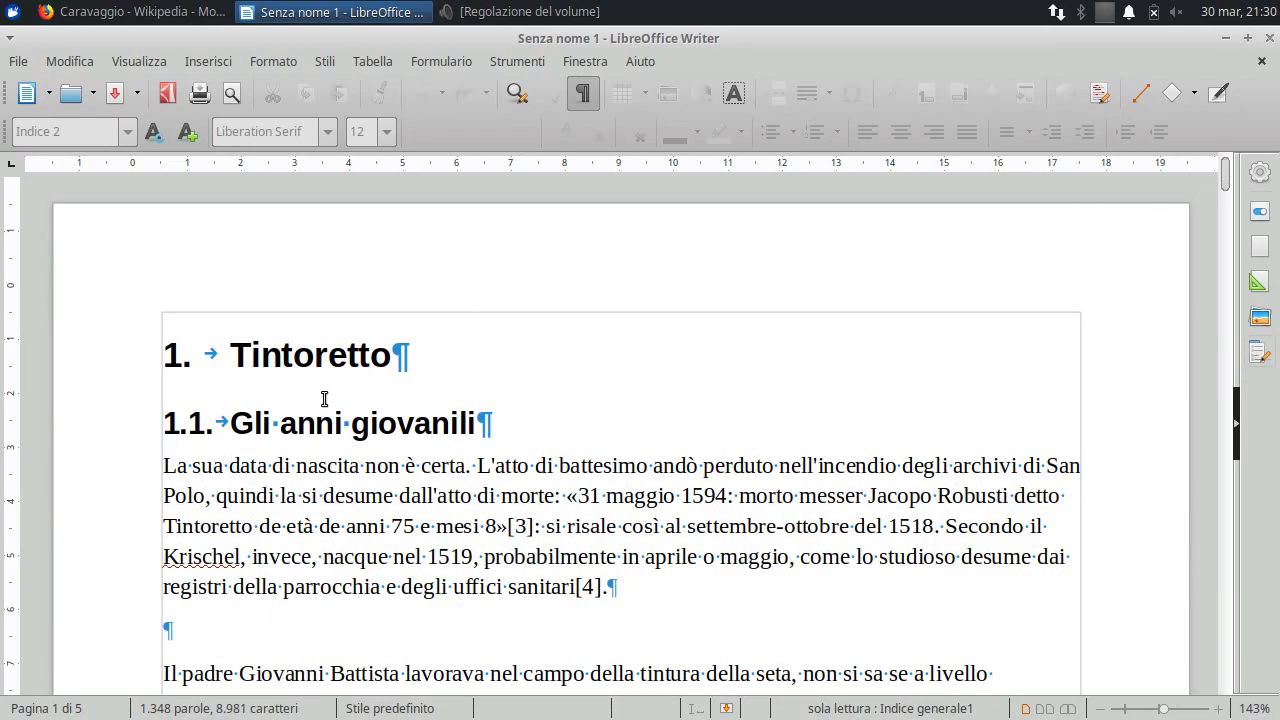
{"action": "left_click", "coordinate": [226, 463]}
{"action": "left_click", "coordinate": [236, 362]}
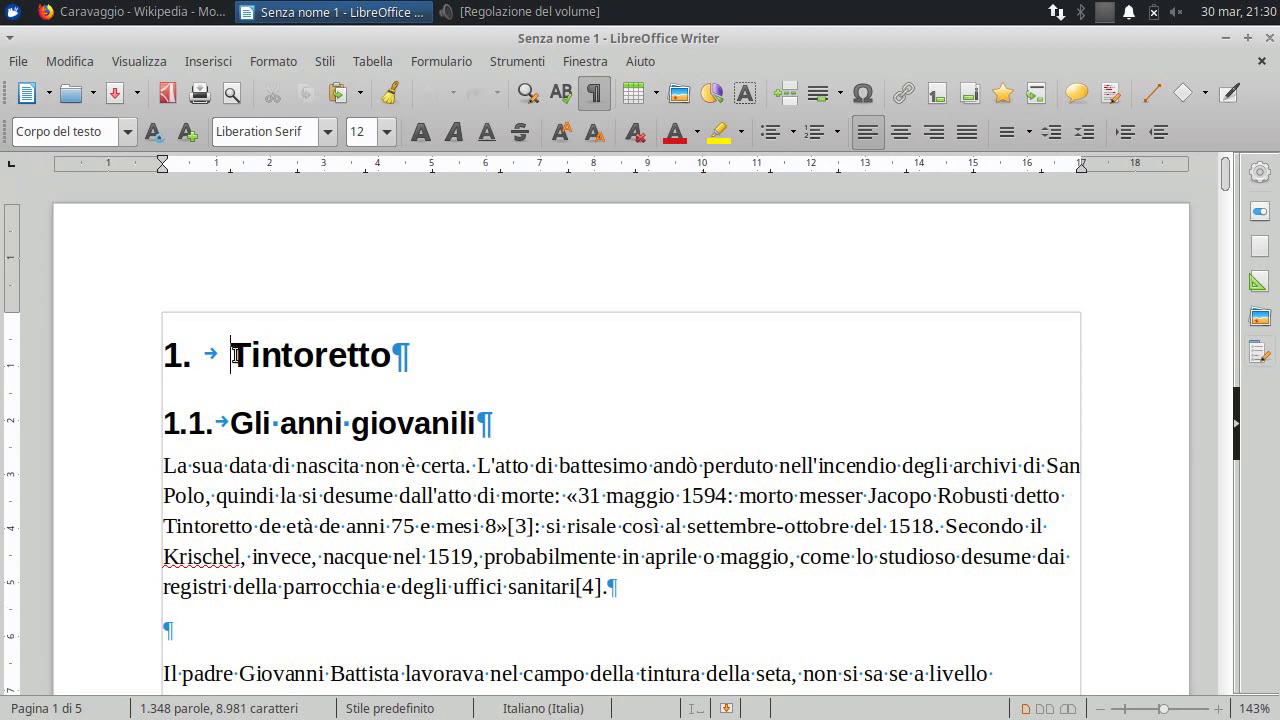
{"action": "left_click", "coordinate": [128, 132]}
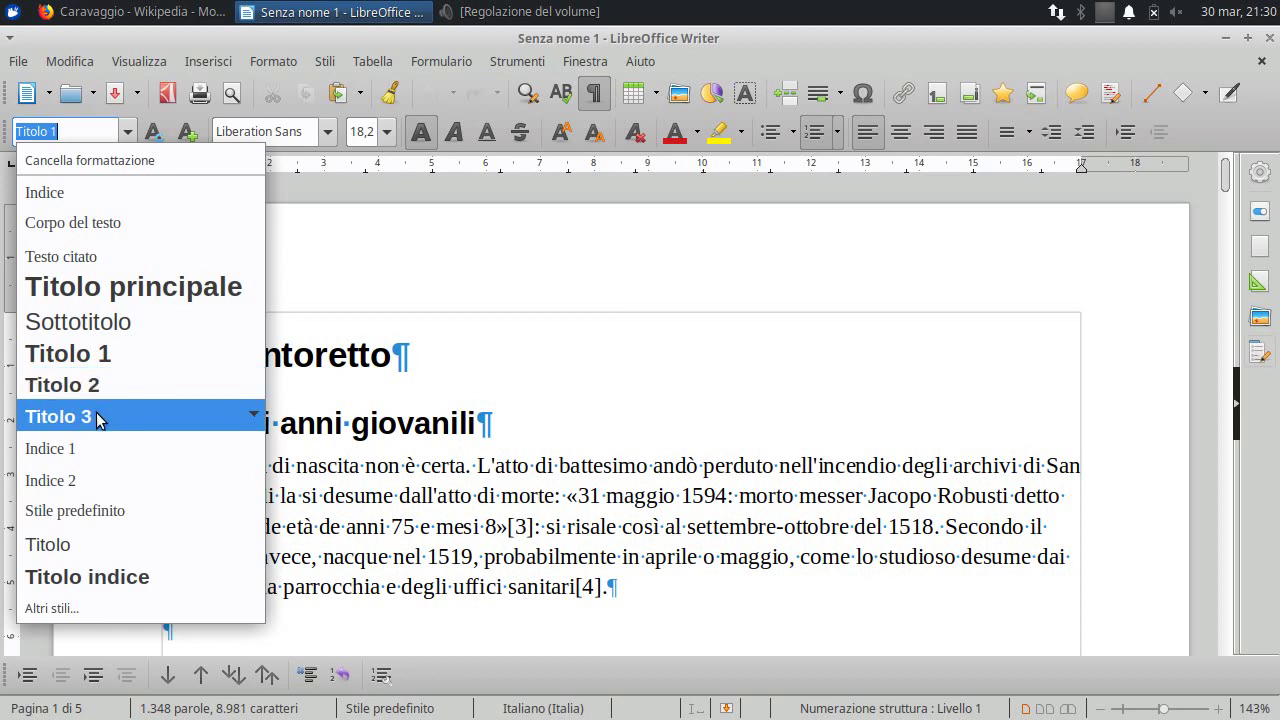
{"action": "left_click", "coordinate": [388, 348]}
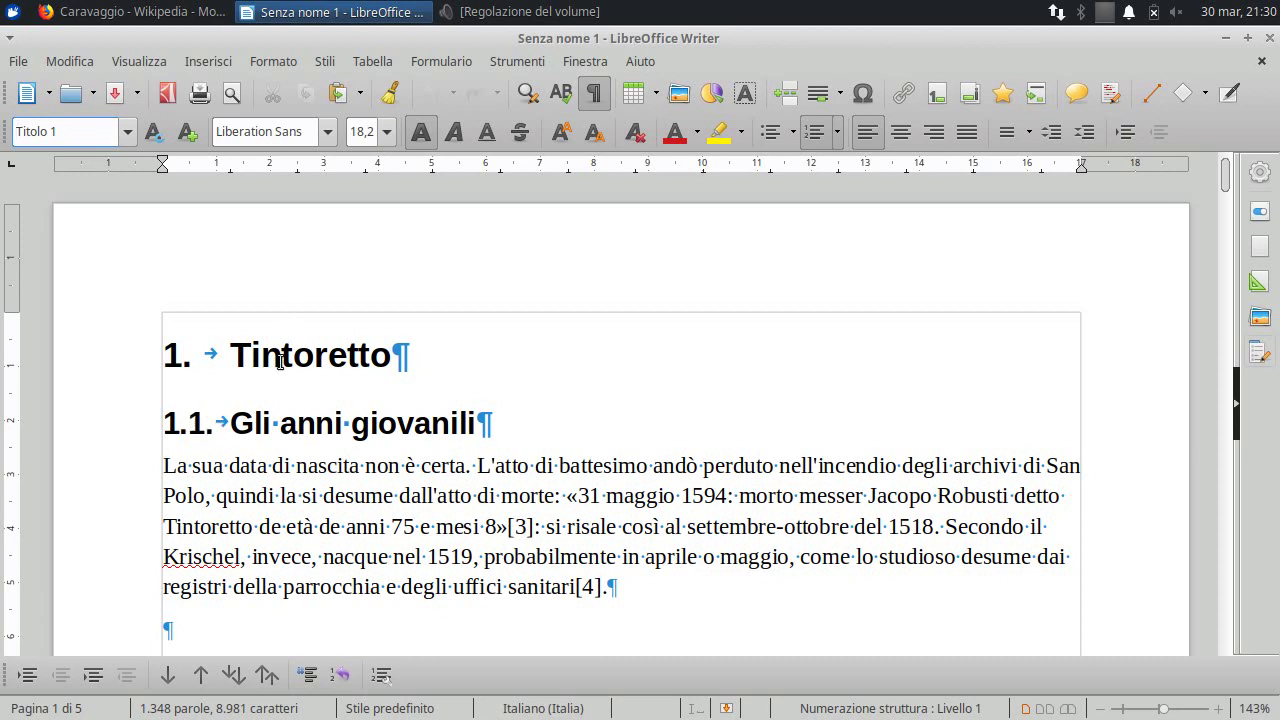
{"action": "left_click", "coordinate": [220, 63]}
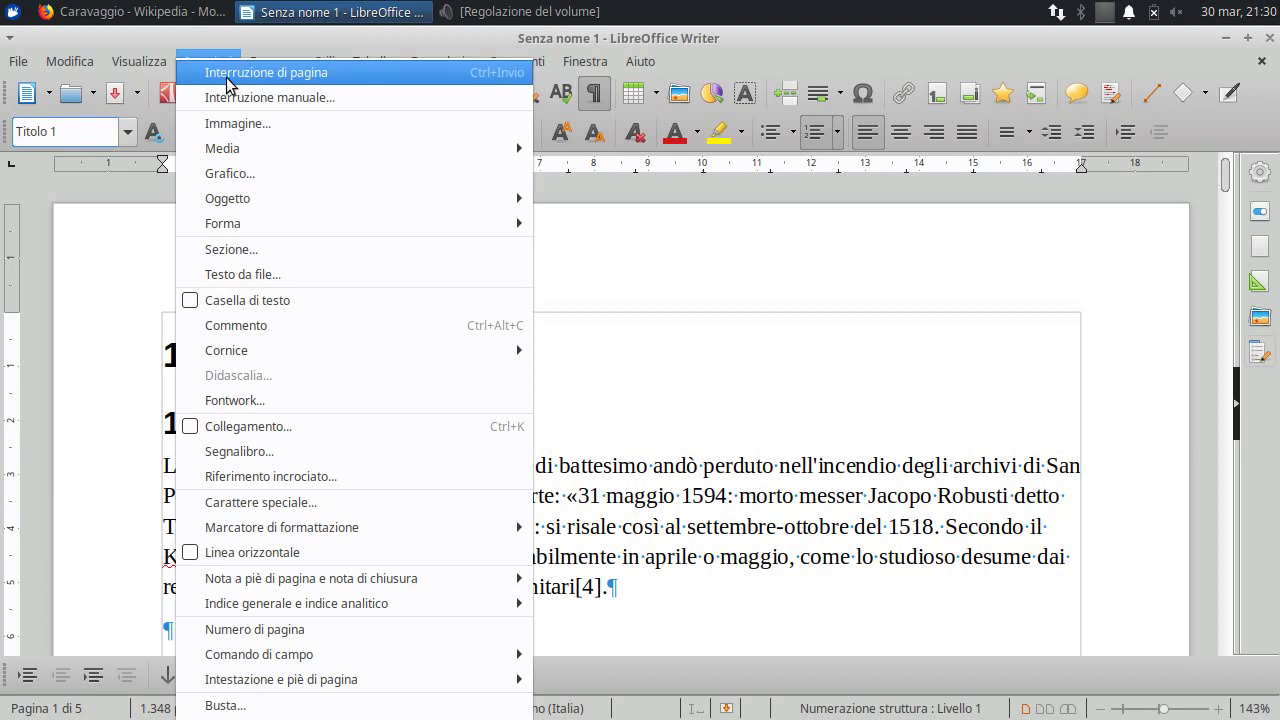
{"action": "left_click", "coordinate": [724, 432]}
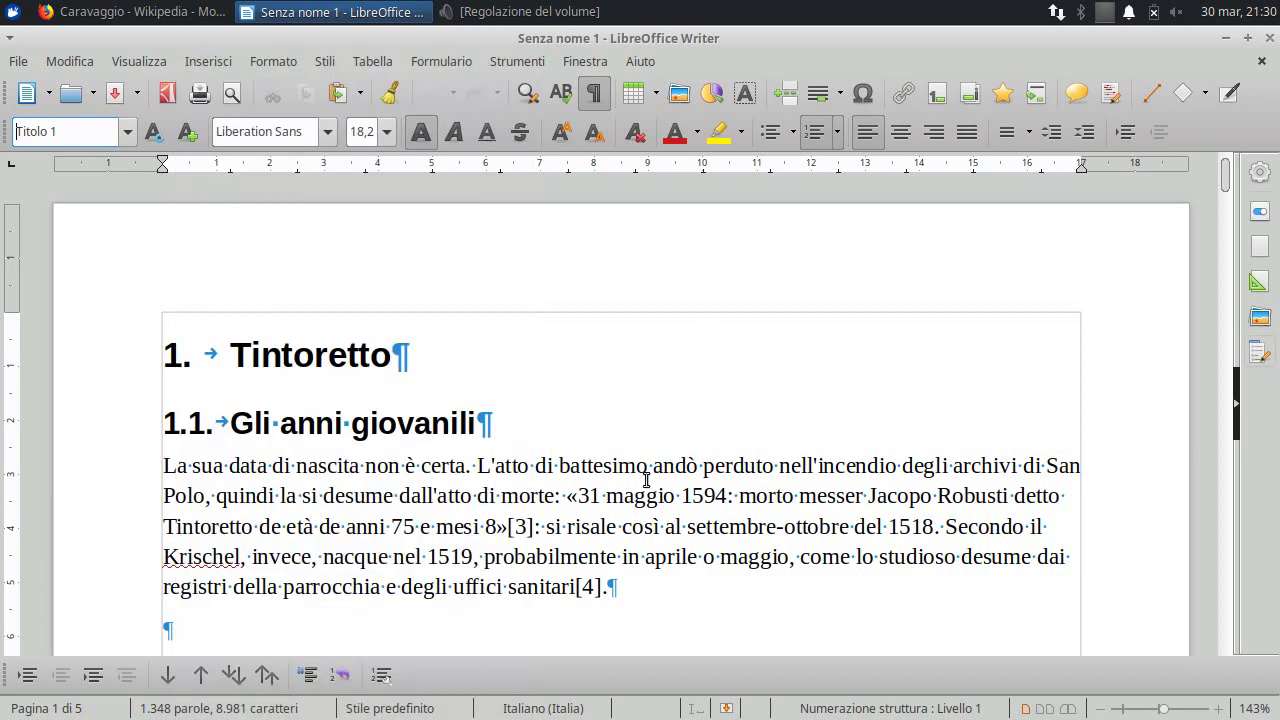